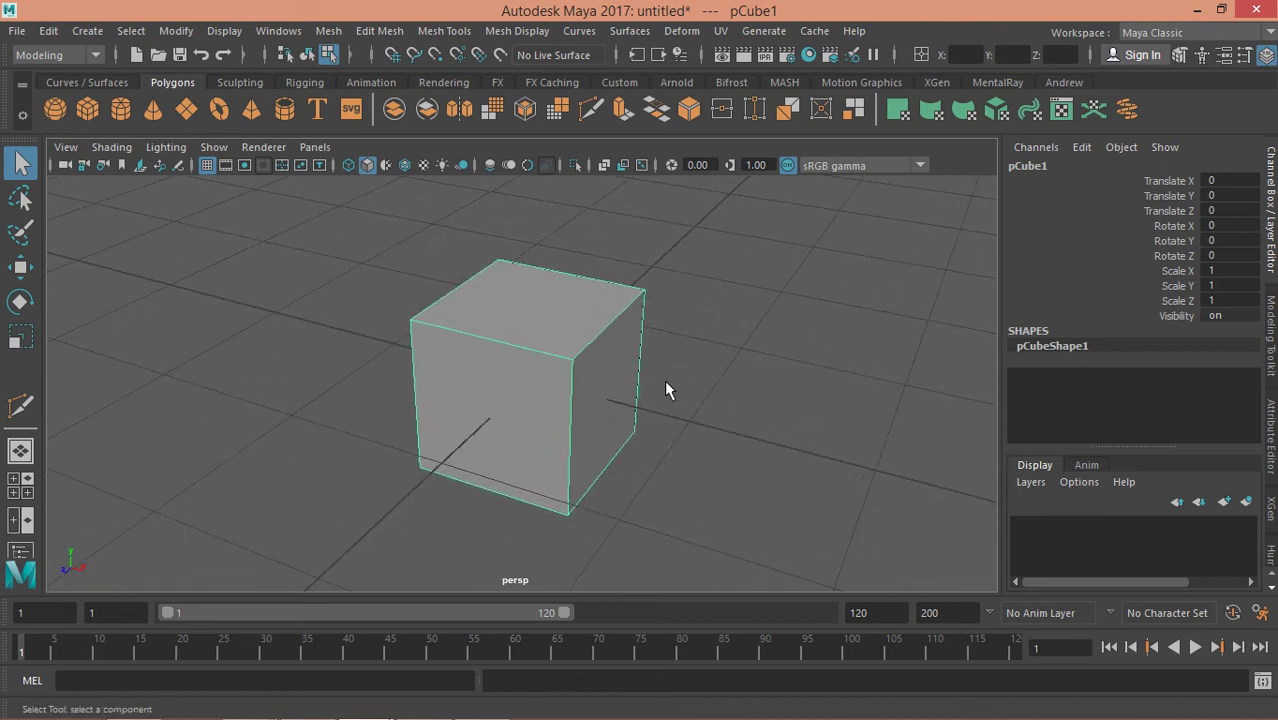
# - Move the cube up to Translate Y 0.588 so it rests on the grid
pyautogui.press('w')
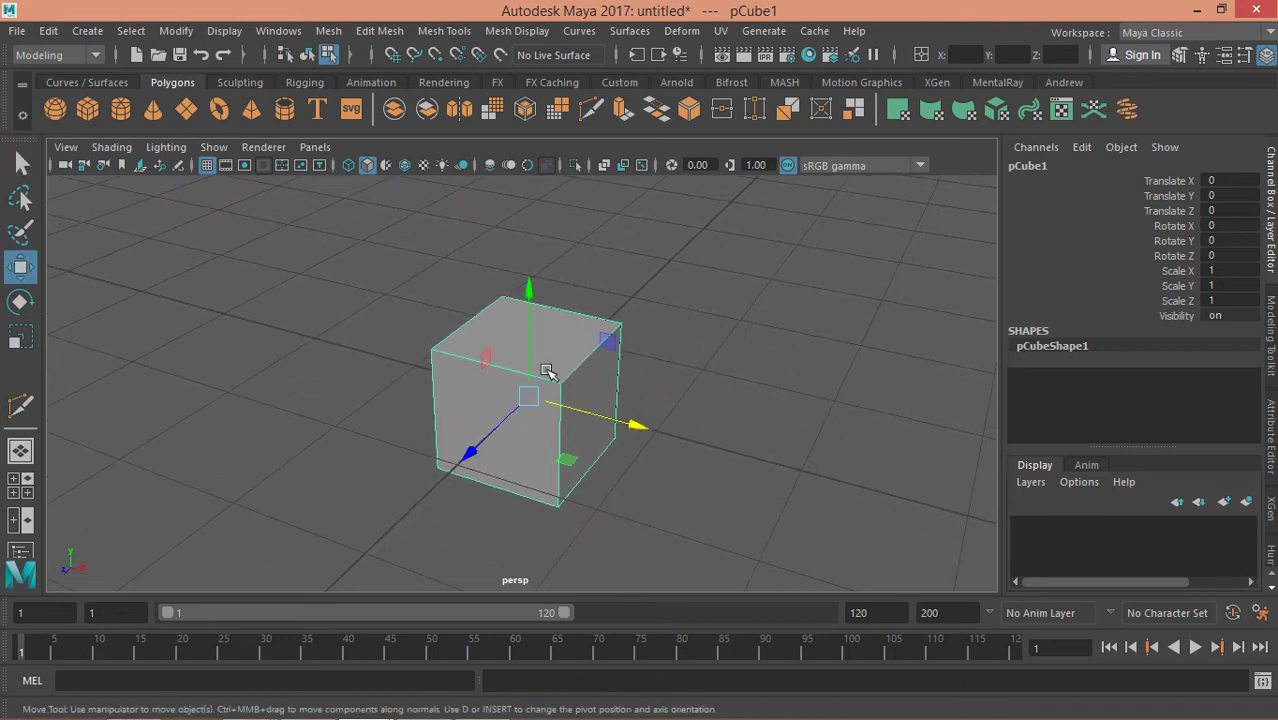
pyautogui.moveTo(522, 342)
pyautogui.mouseDown()
pyautogui.moveTo(526, 243)
pyautogui.moveTo(528, 255)
pyautogui.mouseUp()
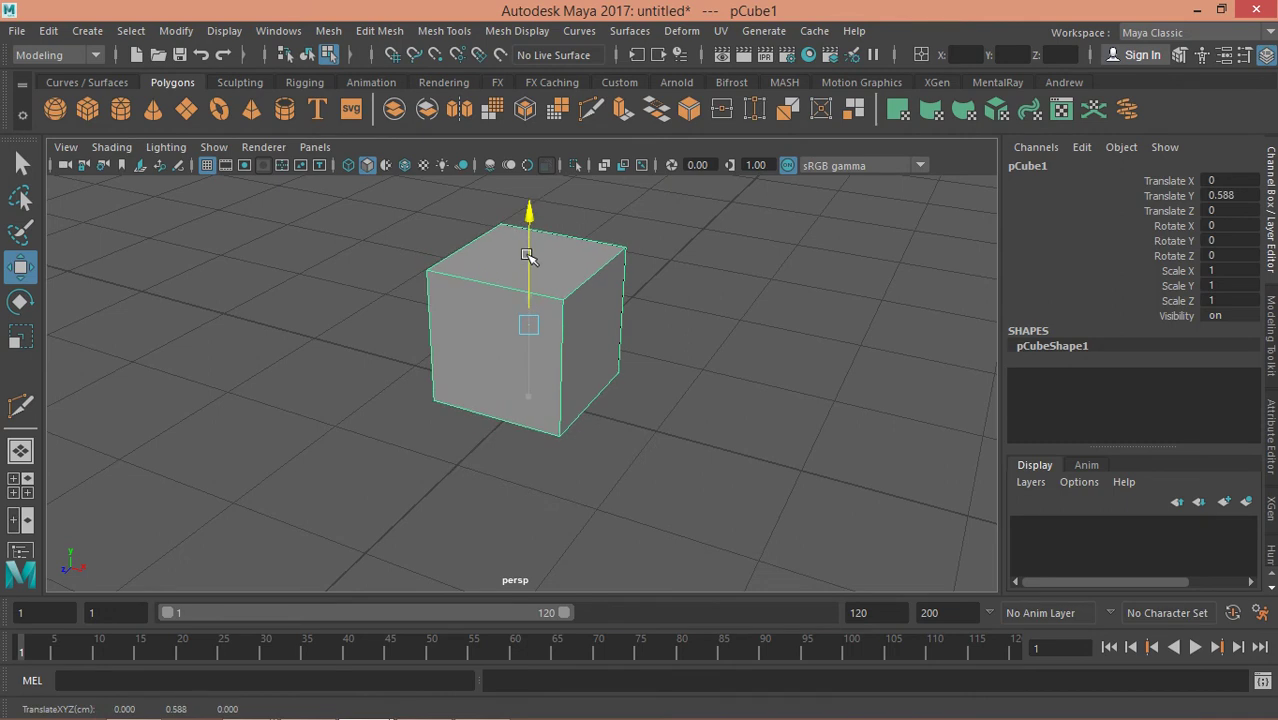
pyautogui.press('q')
pyautogui.moveTo(659, 263)
pyautogui.keyDown('alt'); pyautogui.mouseDown()
pyautogui.moveTo(439, 297)
pyautogui.moveTo(402, 277)
pyautogui.moveTo(488, 320)
pyautogui.mouseUp(); pyautogui.keyUp('alt')
pyautogui.keyDown('alt'); pyautogui.moveTo(488, 320); pyautogui.dragTo(518, 363, button='middle'); pyautogui.keyUp('alt')
pyautogui.keyDown('alt'); pyautogui.moveTo(518, 363); pyautogui.dragTo(593, 394, button='right'); pyautogui.keyUp('alt')
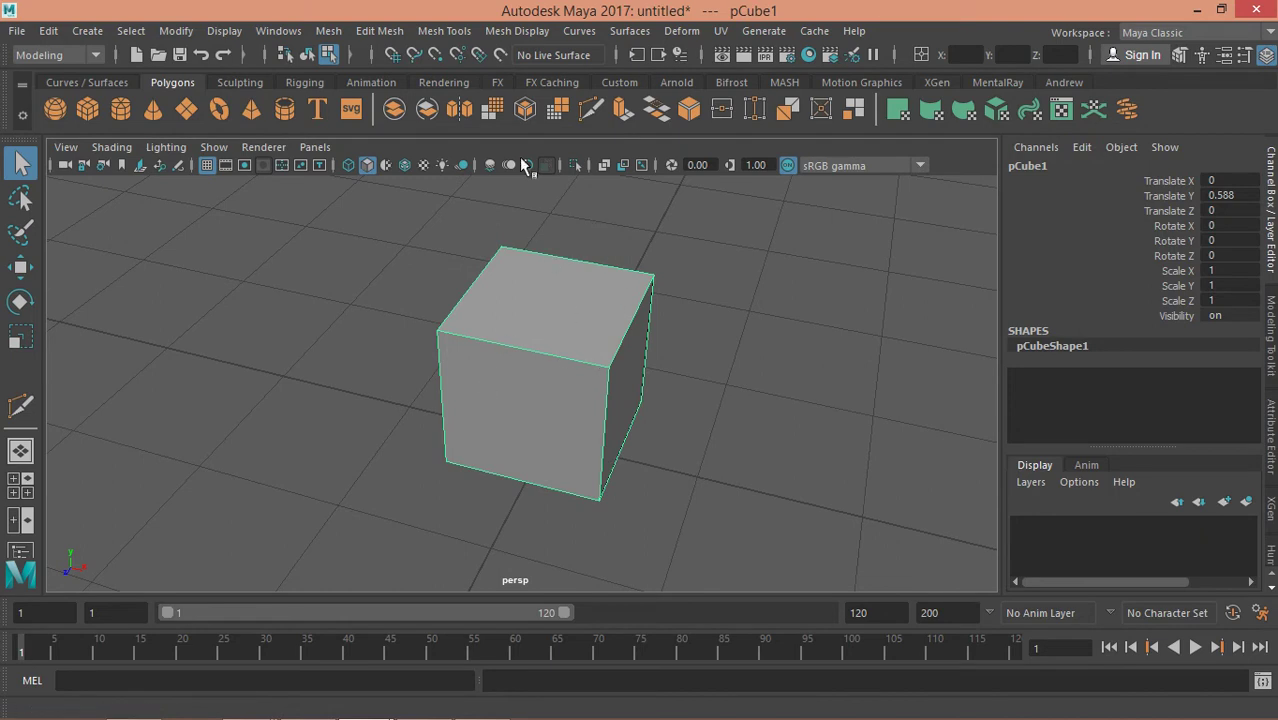
# - Insert two vertical edge loops across the cube with Multi-Cut
pyautogui.click(588, 112)
pyautogui.click(608, 367)
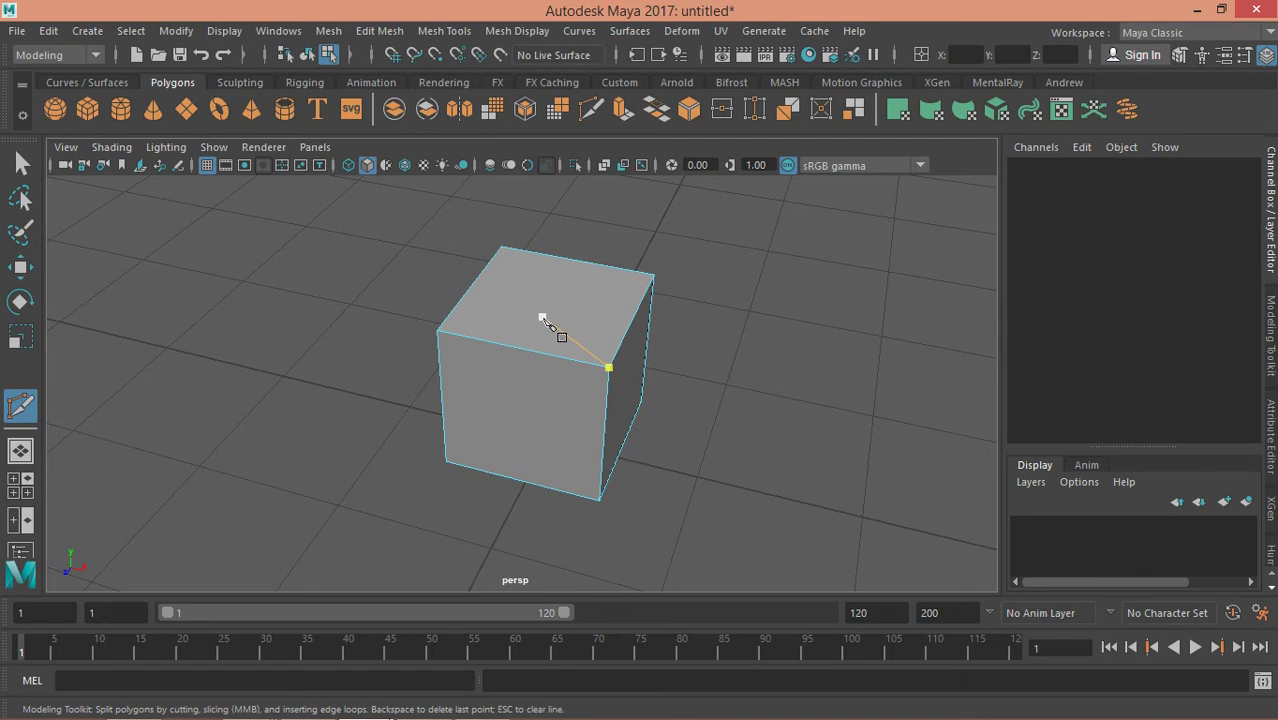
pyautogui.press('ctrl')
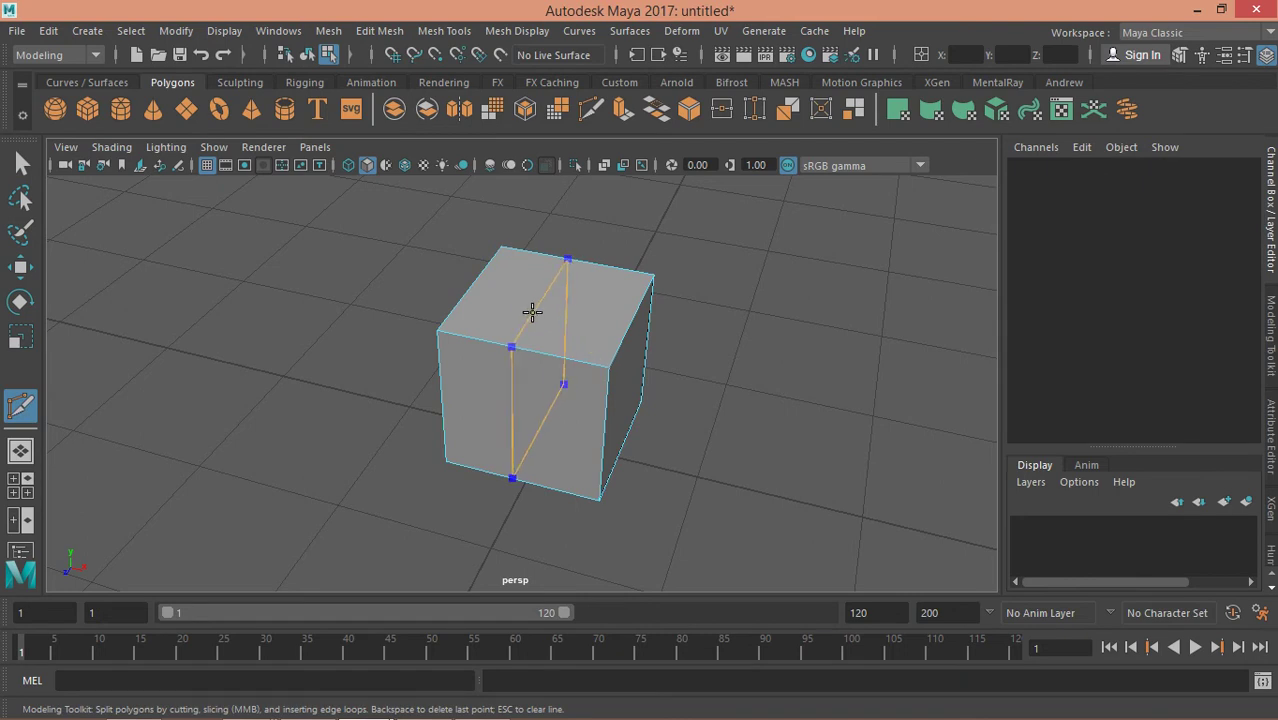
pyautogui.keyDown('ctrl'); pyautogui.click(512, 310); pyautogui.keyUp('ctrl')
pyautogui.keyDown('ctrl'); pyautogui.click(558, 332); pyautogui.keyUp('ctrl')
# - Insert the horizontal edge loops around the cube, then show the four-view layout
pyautogui.keyDown('ctrl'); pyautogui.click(530, 309); pyautogui.keyUp('ctrl')
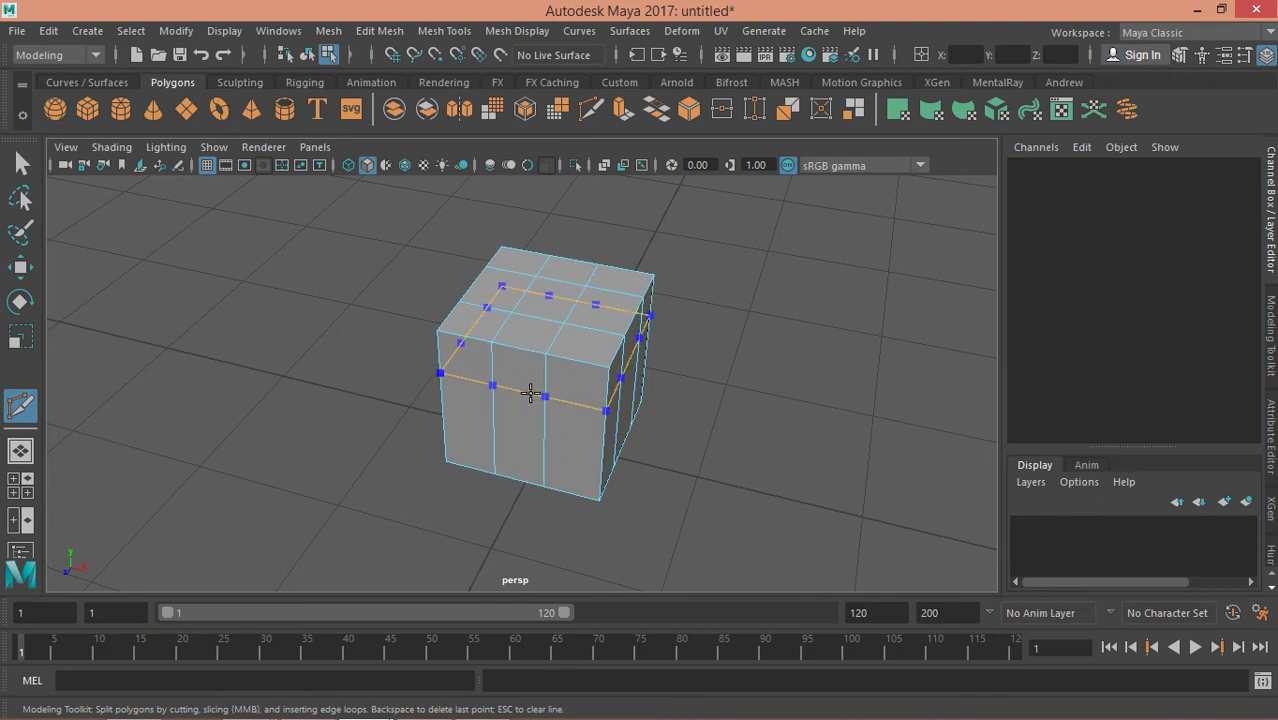
pyautogui.keyDown('ctrl'); pyautogui.click(530, 393); pyautogui.keyUp('ctrl')
pyautogui.keyDown('ctrl'); pyautogui.click(522, 432); pyautogui.keyUp('ctrl')
pyautogui.press('q')
pyautogui.moveTo(712, 362)
pyautogui.keyDown('alt'); pyautogui.mouseDown()
pyautogui.moveTo(685, 348)
pyautogui.moveTo(388, 342)
pyautogui.moveTo(391, 320)
pyautogui.moveTo(756, 271)
pyautogui.moveTo(773, 286)
pyautogui.moveTo(725, 366)
pyautogui.moveTo(633, 357)
pyautogui.mouseUp(); pyautogui.keyUp('alt')
pyautogui.press('space')
pyautogui.press('space')
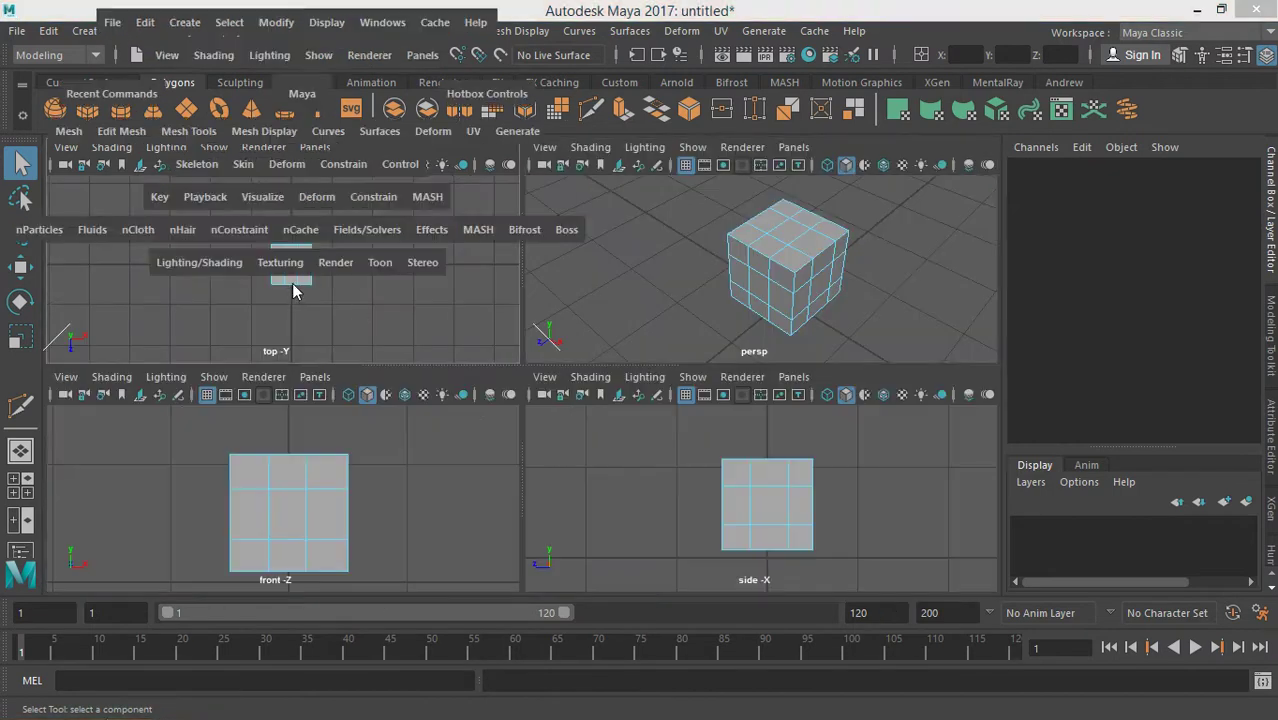
# - In the enlarged top view, scale the two inner vertex columns outward along X
pyautogui.moveTo(571, 289)
pyautogui.keyDown('alt'); pyautogui.mouseDown(button='right')
pyautogui.moveTo(553, 380)
pyautogui.moveTo(710, 394)
pyautogui.moveTo(600, 413)
pyautogui.mouseUp(button='right'); pyautogui.keyUp('alt')
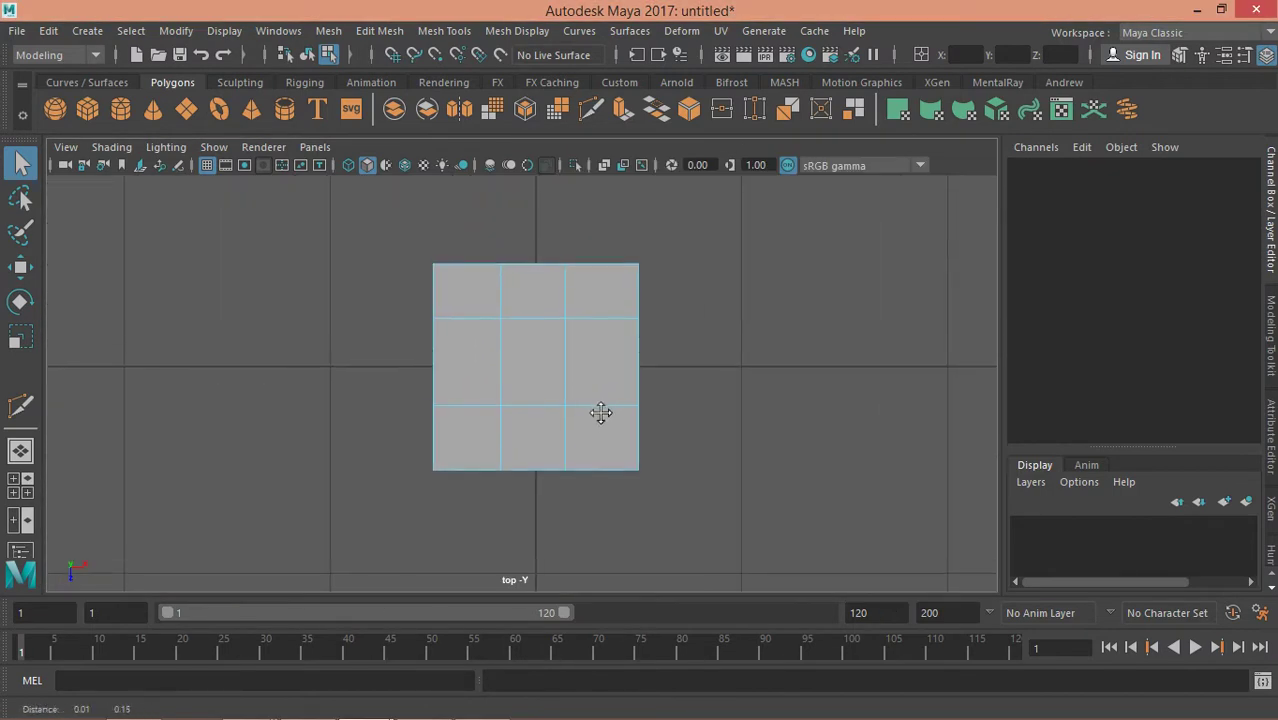
pyautogui.moveTo(507, 329); pyautogui.dragTo(430, 166, button='right')
pyautogui.moveTo(464, 240); pyautogui.dragTo(592, 492)
pyautogui.press('r')
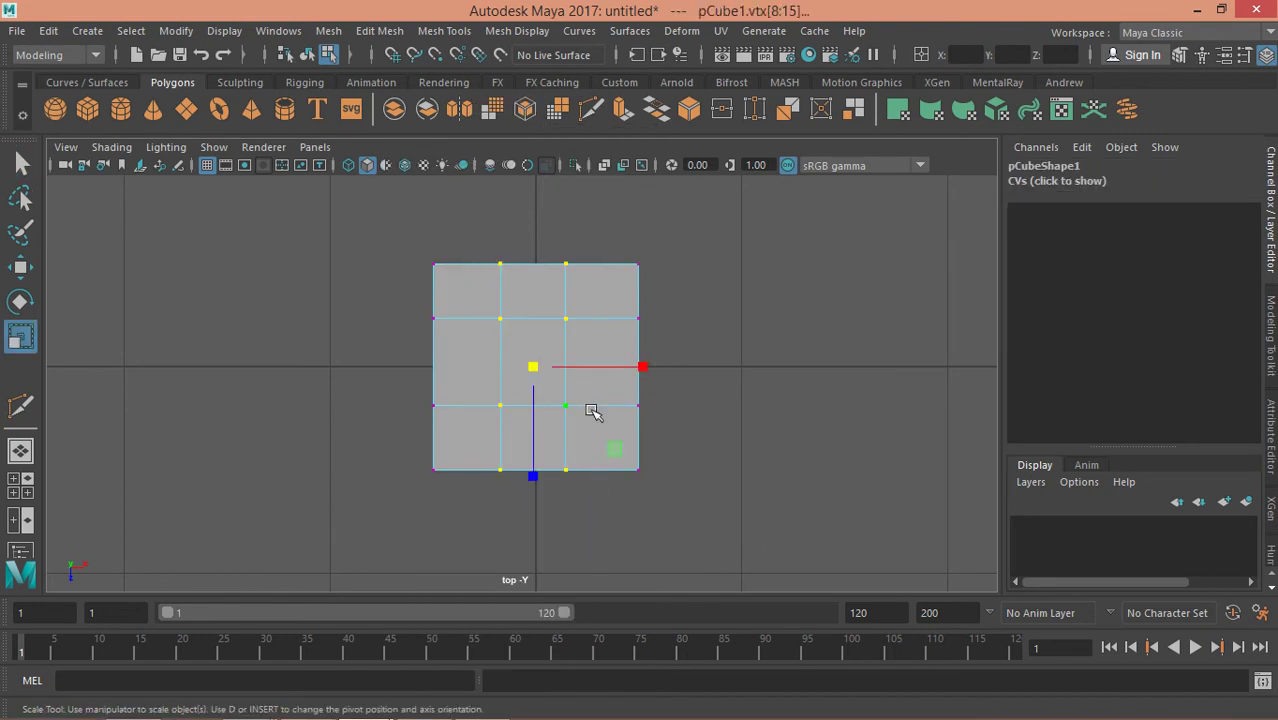
pyautogui.moveTo(643, 366); pyautogui.dragTo(727, 380)
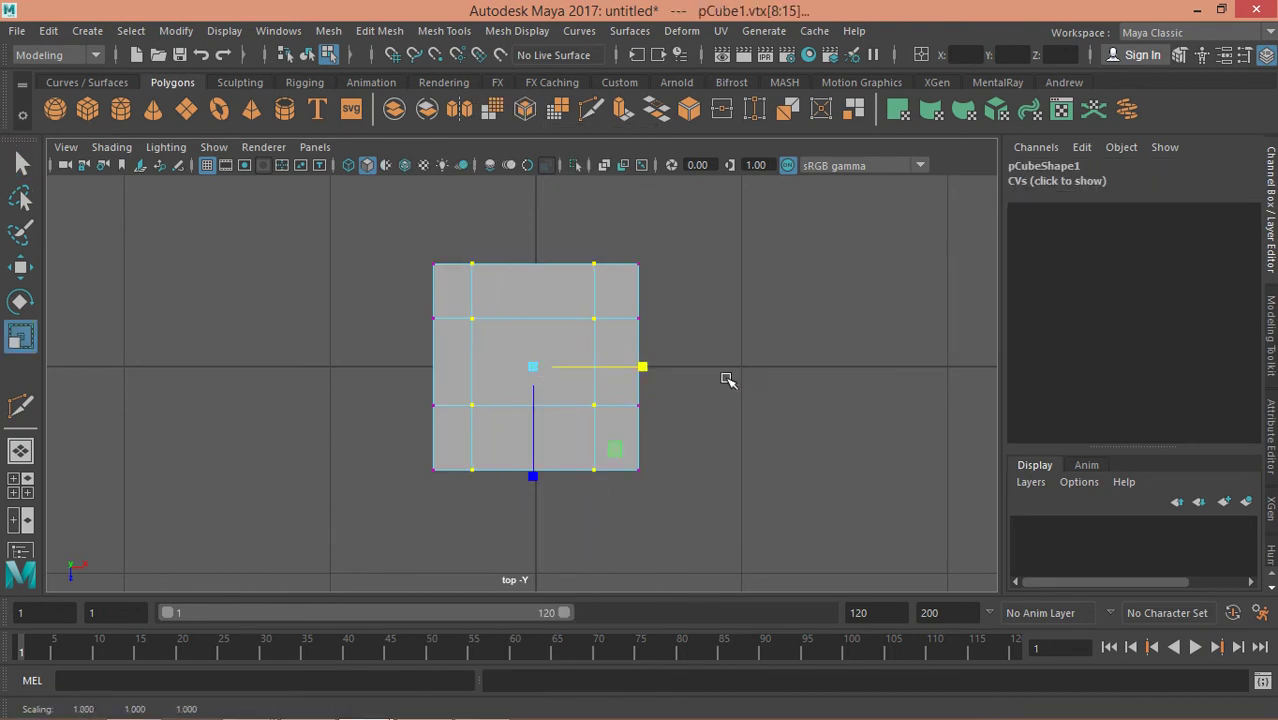
pyautogui.press('w')
pyautogui.moveTo(642, 366); pyautogui.dragTo(650, 369)
pyautogui.press('q')
# - Spread the middle vertex rows apart and push the inner columns closer to the edges
pyautogui.moveTo(396, 298); pyautogui.dragTo(679, 434)
pyautogui.press('r')
pyautogui.moveTo(535, 473); pyautogui.dragTo(538, 525)
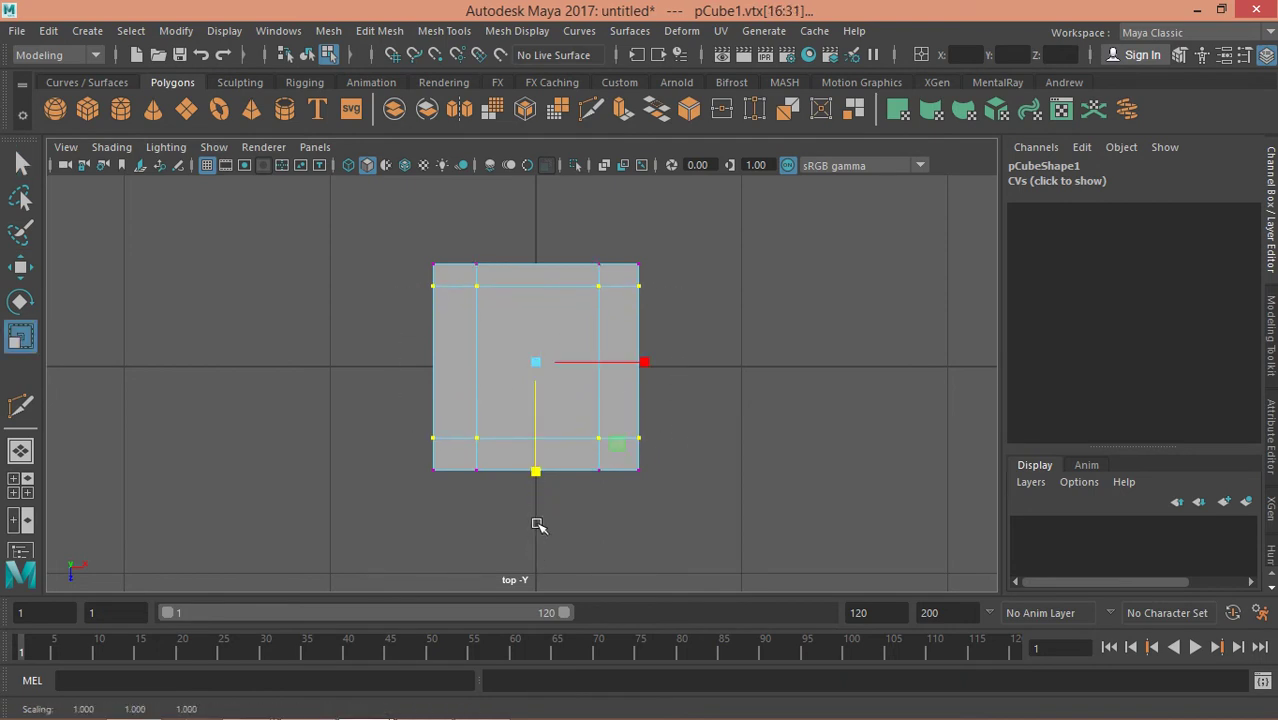
pyautogui.press('q')
pyautogui.moveTo(462, 247); pyautogui.dragTo(605, 515)
pyautogui.press('r')
pyautogui.moveTo(648, 367); pyautogui.dragTo(661, 366)
pyautogui.press('w')
pyautogui.press('q')
pyautogui.press('space')
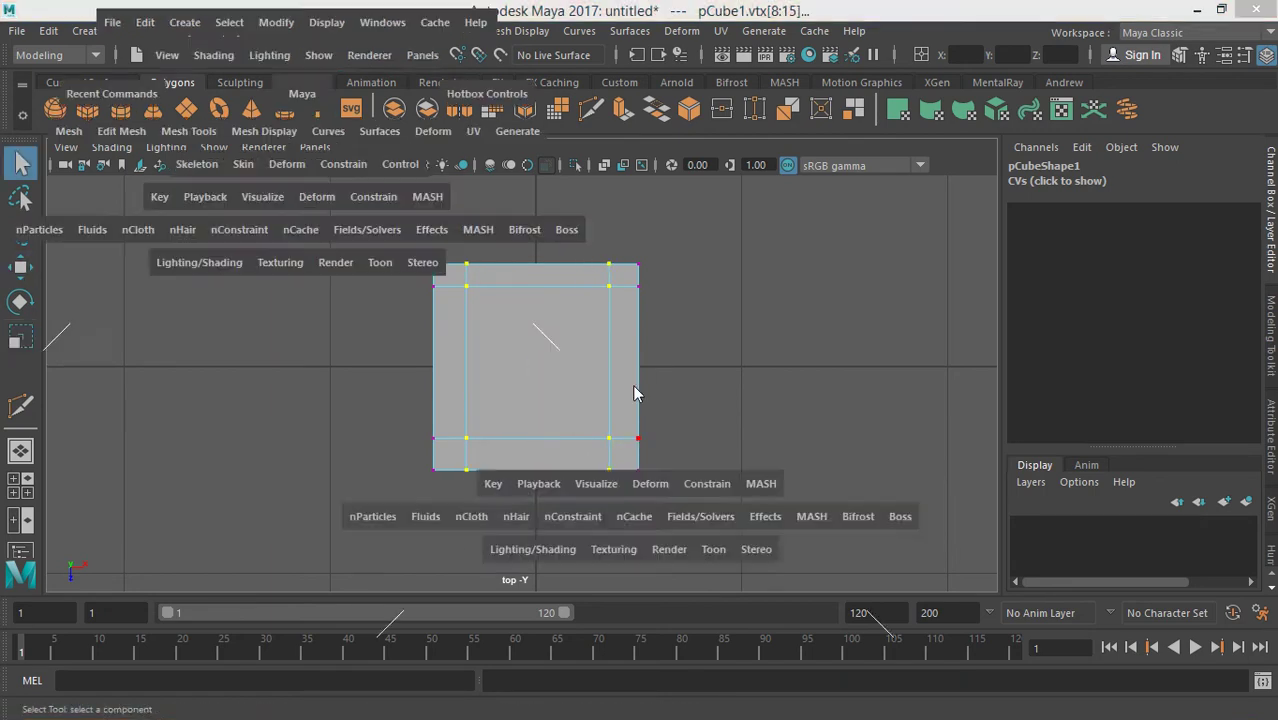
# - Scale the middle horizontal vertex loops apart vertically toward the cube's edges
pyautogui.moveTo(338, 478); pyautogui.dragTo(392, 572)
pyautogui.press('r')
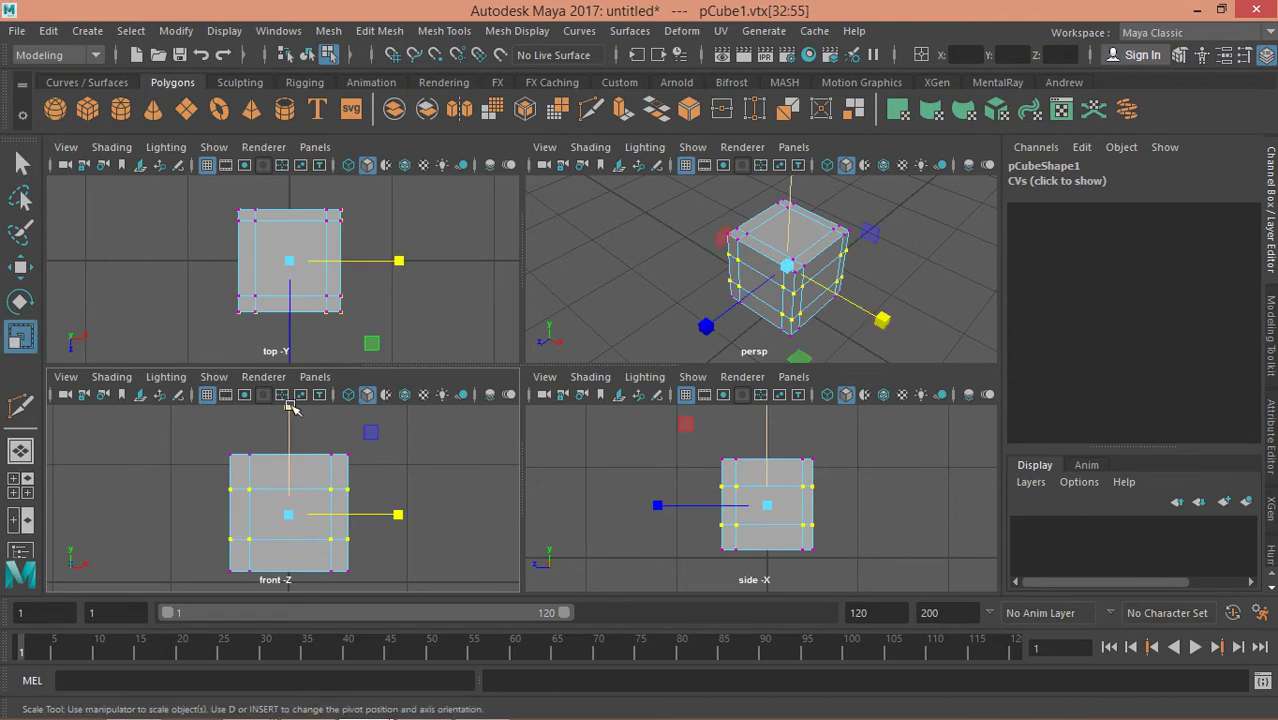
pyautogui.moveTo(289, 404); pyautogui.dragTo(297, 334)
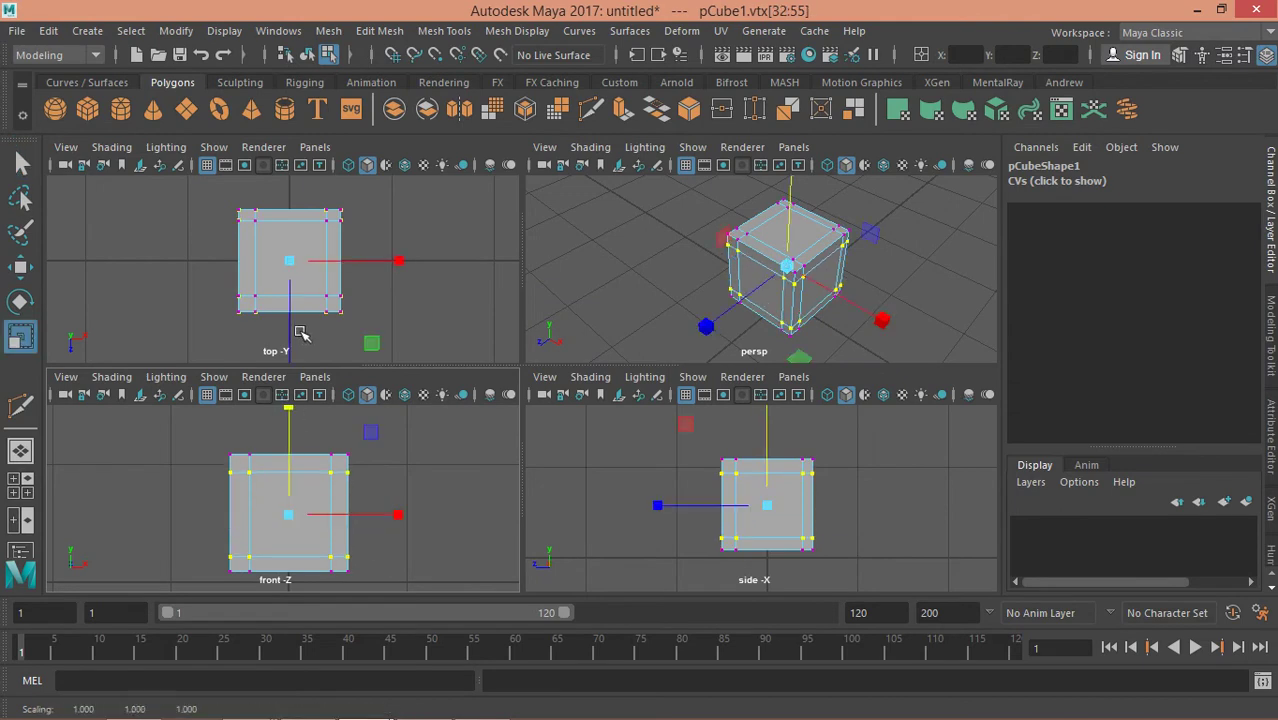
pyautogui.press('w')
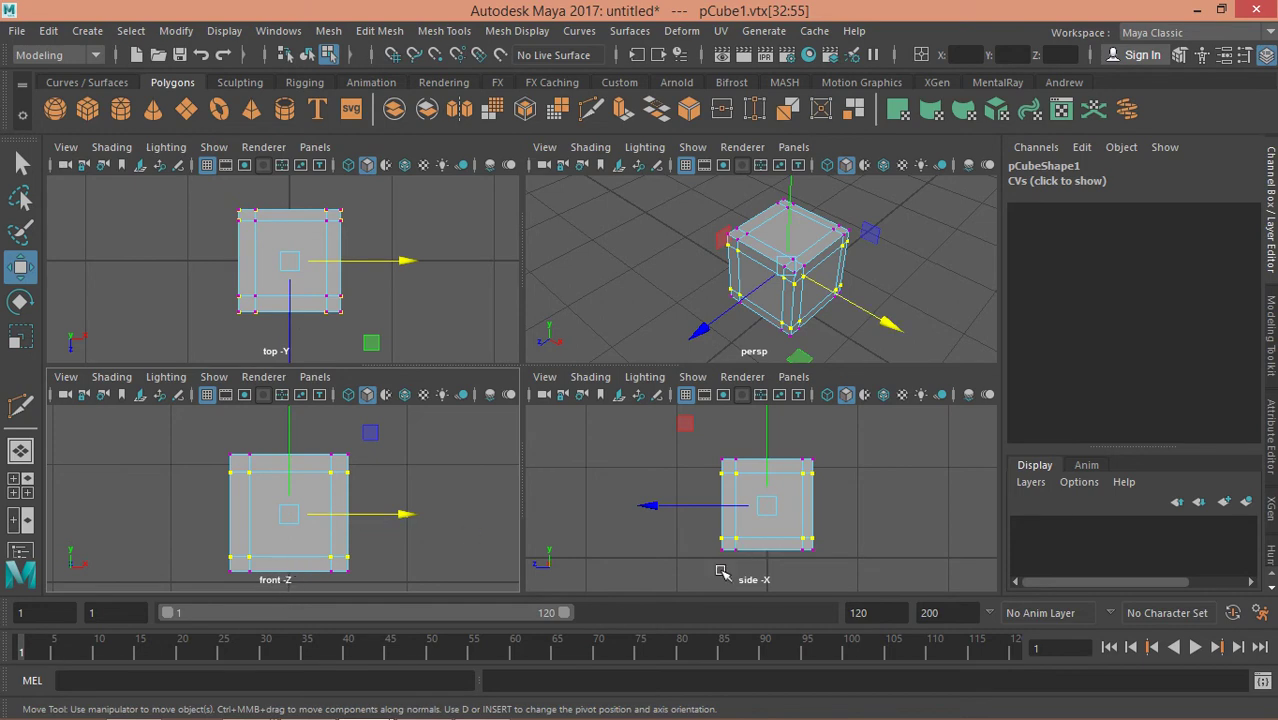
pyautogui.scroll(3, 770, 492)
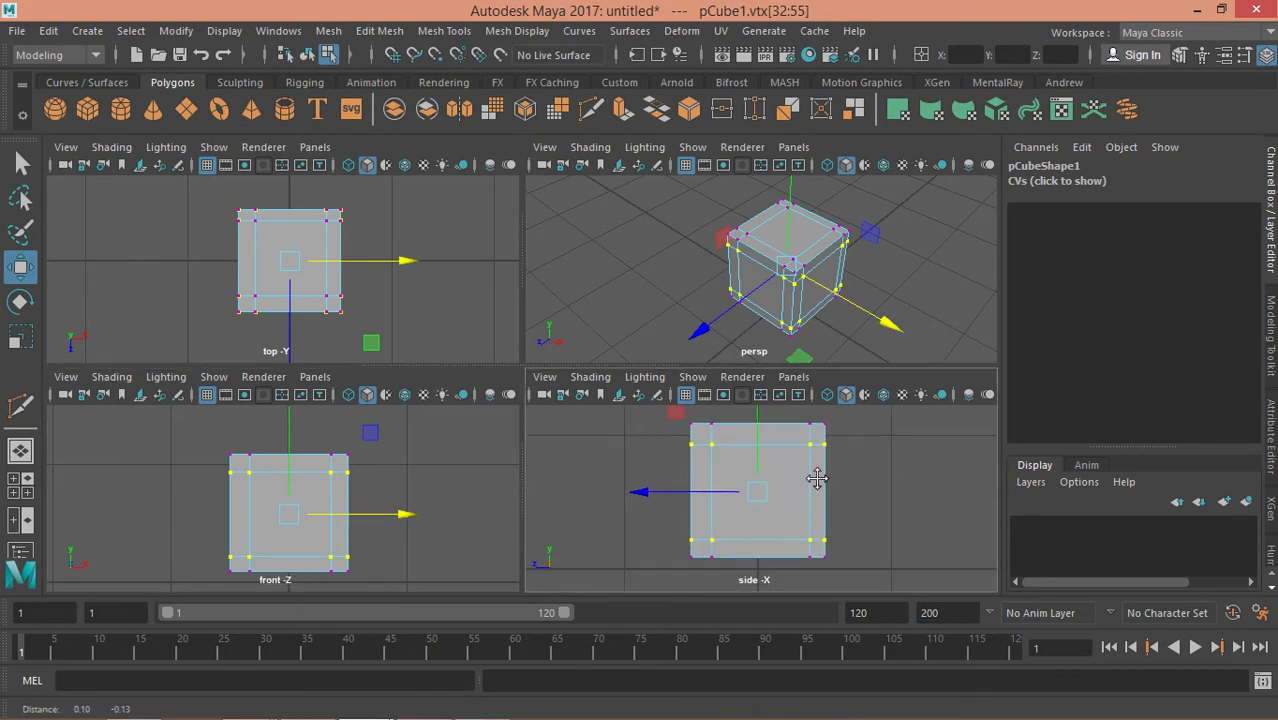
pyautogui.press('q')
# - Move the side-view inner vertex columns outward, then frame the cube in object mode
pyautogui.moveTo(692, 414); pyautogui.dragTo(819, 586)
pyautogui.press('w')
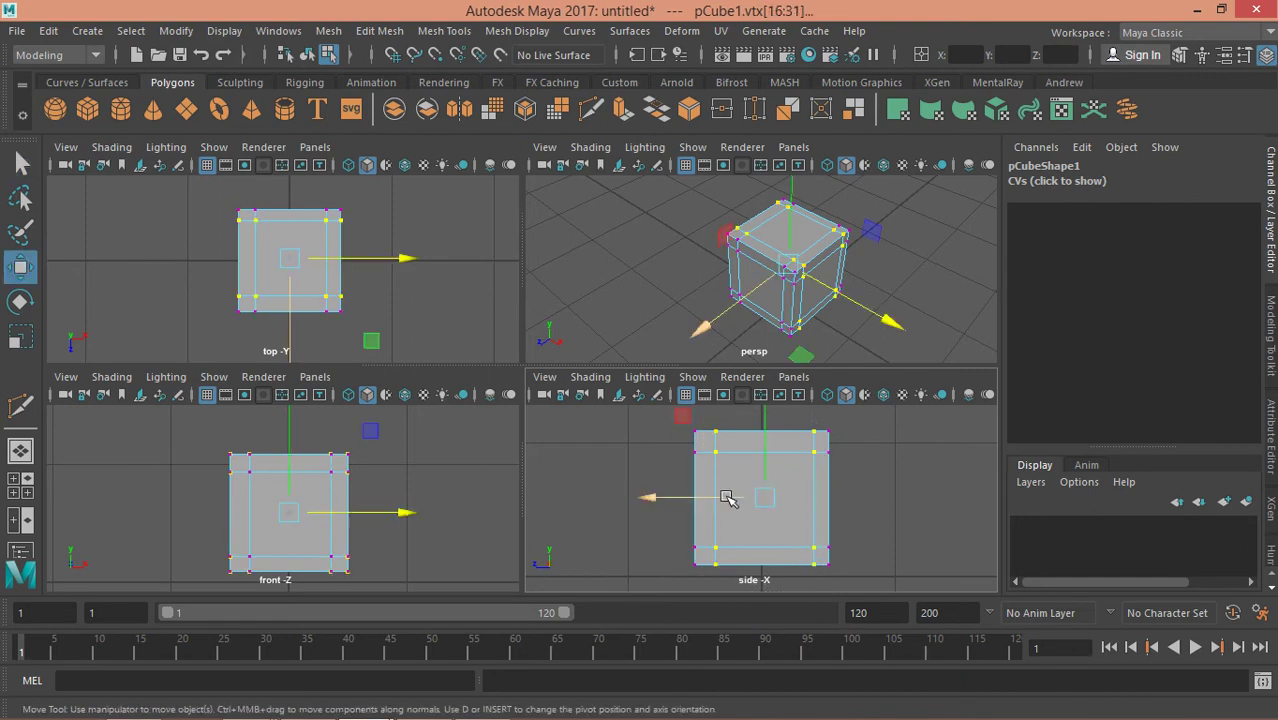
pyautogui.press('q')
pyautogui.moveTo(784, 290); pyautogui.dragTo(884, 131, button='right')
pyautogui.press('space')
pyautogui.press('f')
pyautogui.keyDown('alt'); pyautogui.moveTo(713, 330); pyautogui.dragTo(708, 337, button='right'); pyautogui.keyUp('alt')
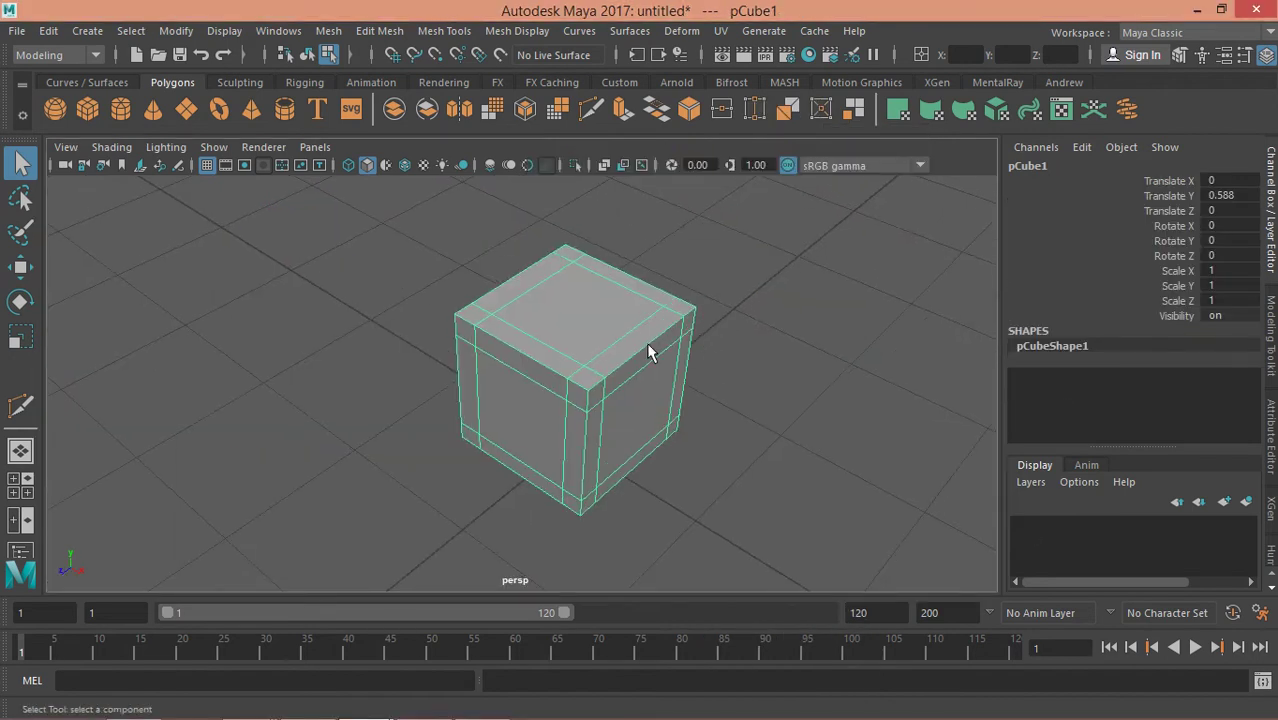
# - Flatten the cube to Scale Y 0.18 and stretch it to Scale Z 2.464
pyautogui.press('3')
pyautogui.press('r')
pyautogui.moveTo(583, 287)
pyautogui.mouseDown()
pyautogui.moveTo(603, 392)
pyautogui.moveTo(522, 374)
pyautogui.mouseUp()
pyautogui.press('q')
pyautogui.press('w')
pyautogui.press('r')
pyautogui.moveTo(490, 426); pyautogui.dragTo(342, 452)
# - Widen the slab to Scale X 1.362 and turn off smooth preview
pyautogui.moveTo(456, 429)
pyautogui.keyDown('alt'); pyautogui.mouseDown()
pyautogui.moveTo(645, 436)
pyautogui.moveTo(633, 365)
pyautogui.moveTo(668, 365)
pyautogui.moveTo(504, 387)
pyautogui.moveTo(491, 443)
pyautogui.moveTo(501, 432)
pyautogui.mouseUp(); pyautogui.keyUp('alt')
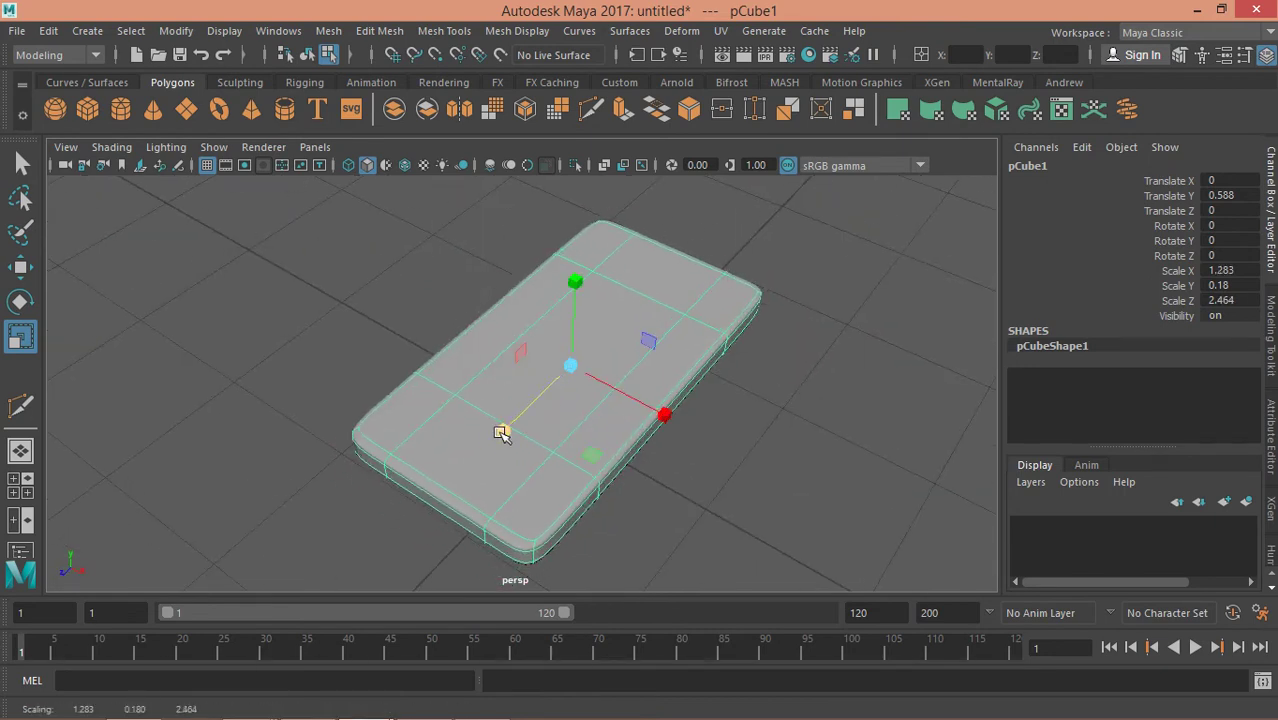
pyautogui.moveTo(664, 413)
pyautogui.mouseDown()
pyautogui.moveTo(731, 367)
pyautogui.moveTo(722, 357)
pyautogui.mouseUp()
pyautogui.press('q')
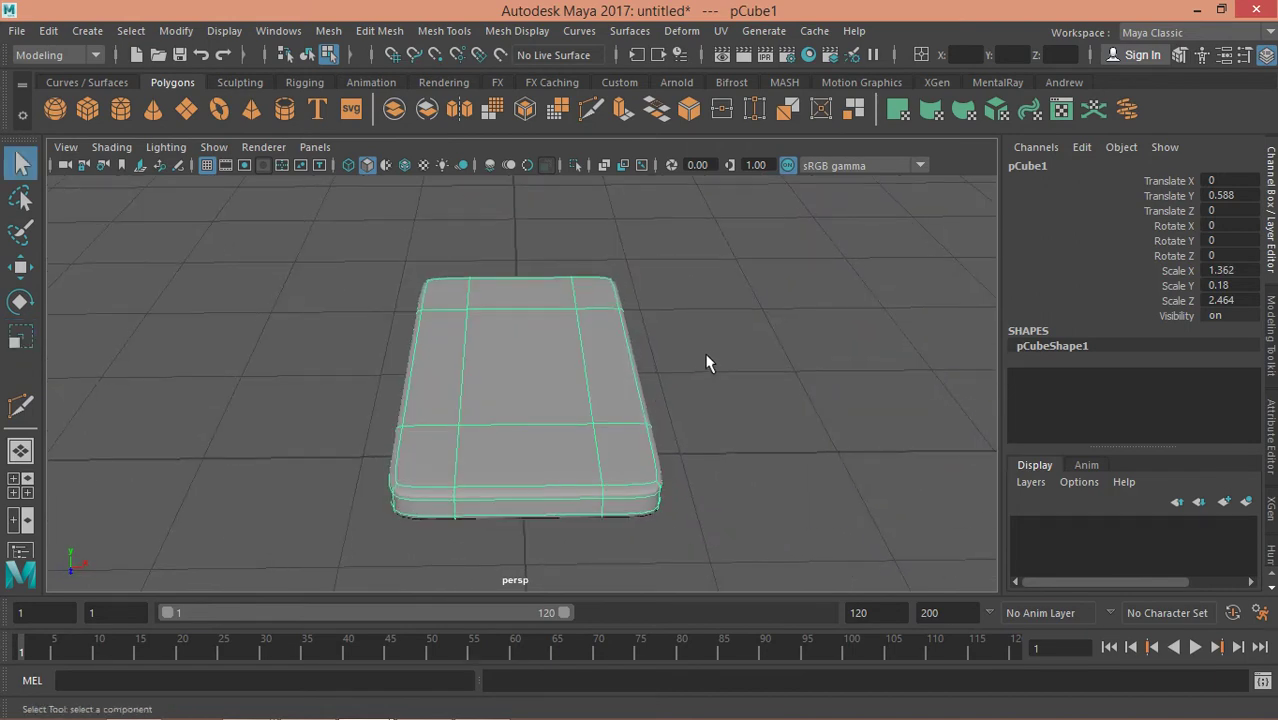
pyautogui.press('1')
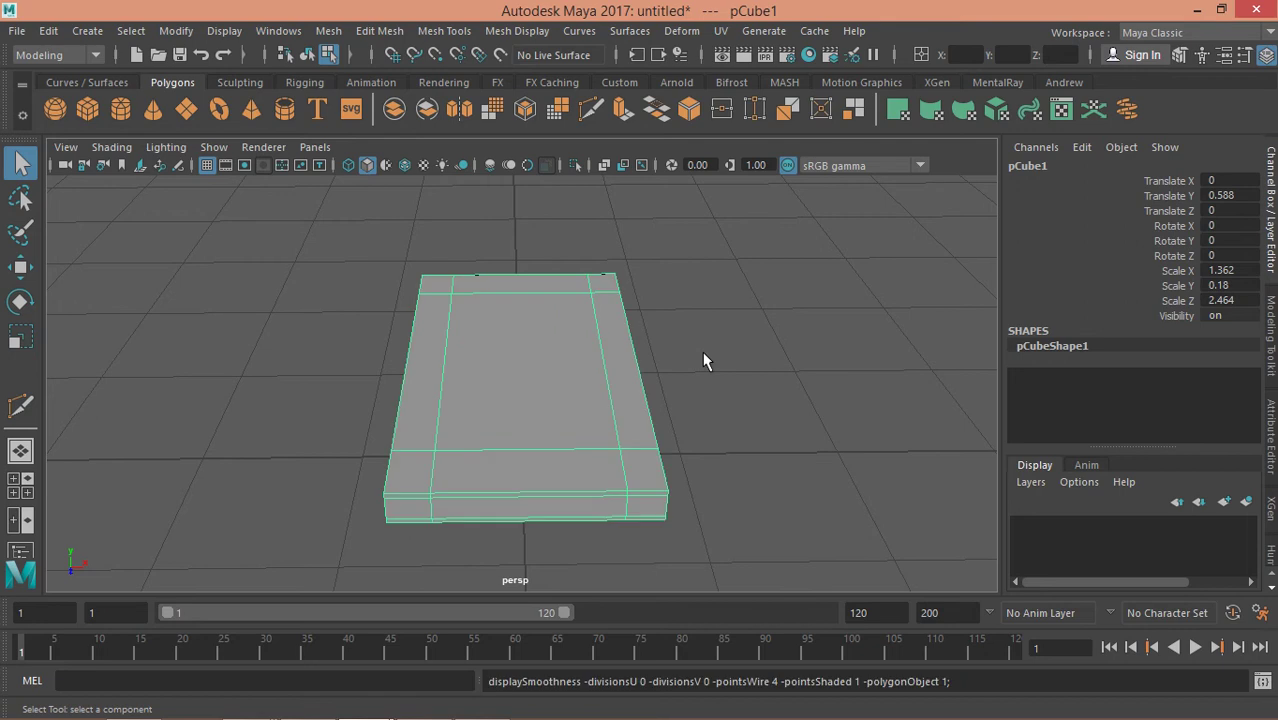
pyautogui.moveTo(611, 356)
pyautogui.keyDown('alt'); pyautogui.mouseDown()
pyautogui.moveTo(507, 371)
pyautogui.moveTo(408, 356)
pyautogui.moveTo(507, 356)
pyautogui.mouseUp(); pyautogui.keyUp('alt')
pyautogui.keyDown('alt'); pyautogui.moveTo(507, 356); pyautogui.dragTo(565, 370, button='right'); pyautogui.keyUp('alt')
pyautogui.moveTo(565, 378)
pyautogui.keyDown('alt'); pyautogui.mouseDown()
pyautogui.moveTo(542, 385)
pyautogui.moveTo(556, 354)
pyautogui.moveTo(606, 369)
pyautogui.mouseUp(); pyautogui.keyUp('alt')
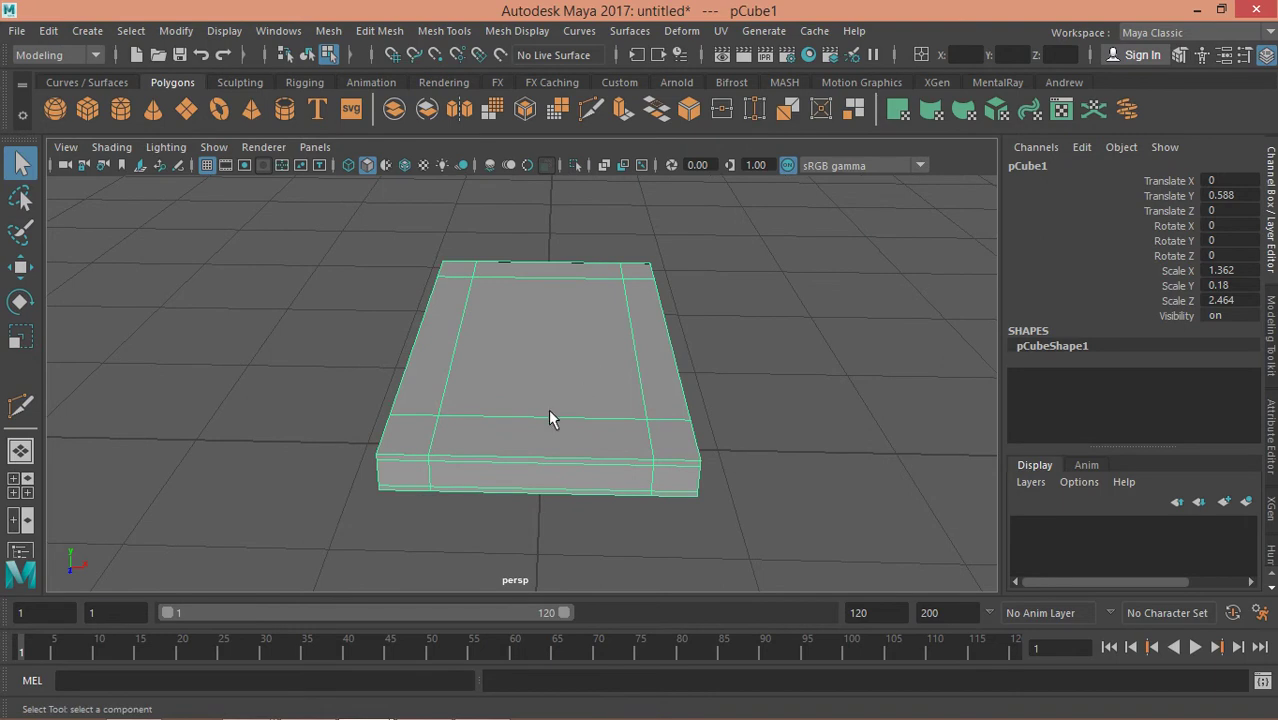
pyautogui.moveTo(545, 416); pyautogui.dragTo(554, 124, button='right')
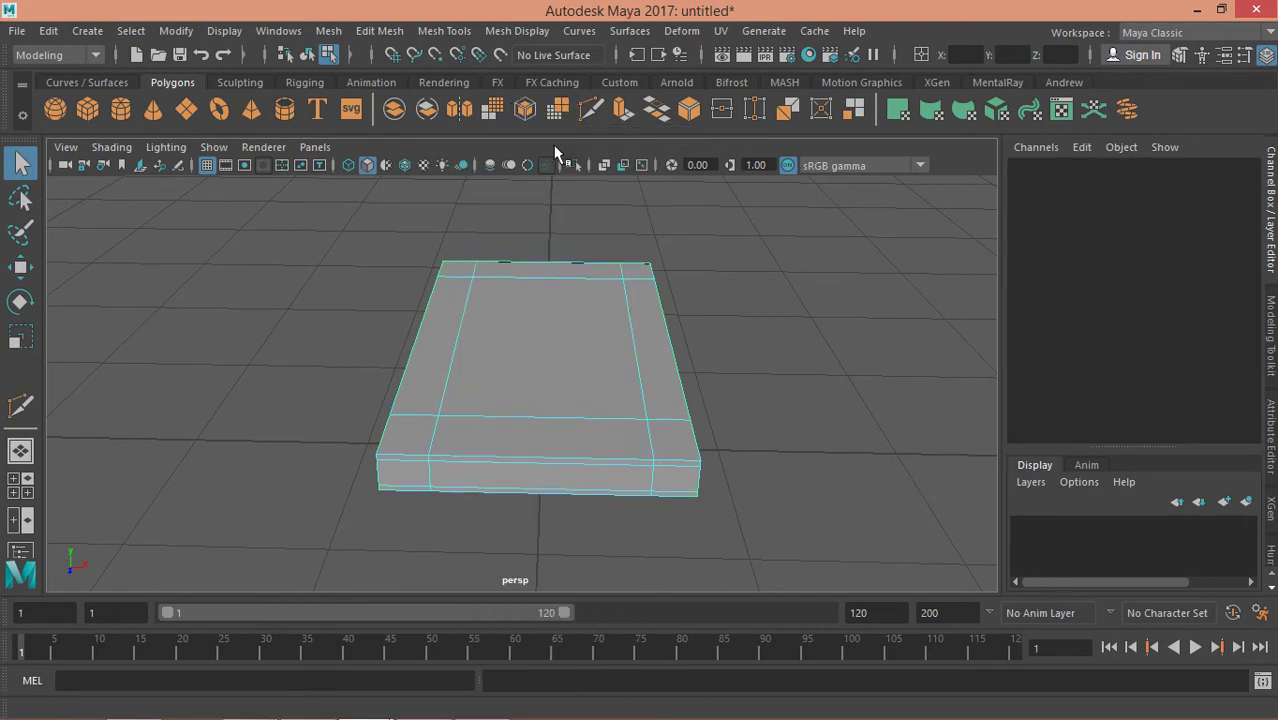
# - Insert an edge loop from the top face's front edge ring and slide it left along X
pyautogui.click(546, 420)
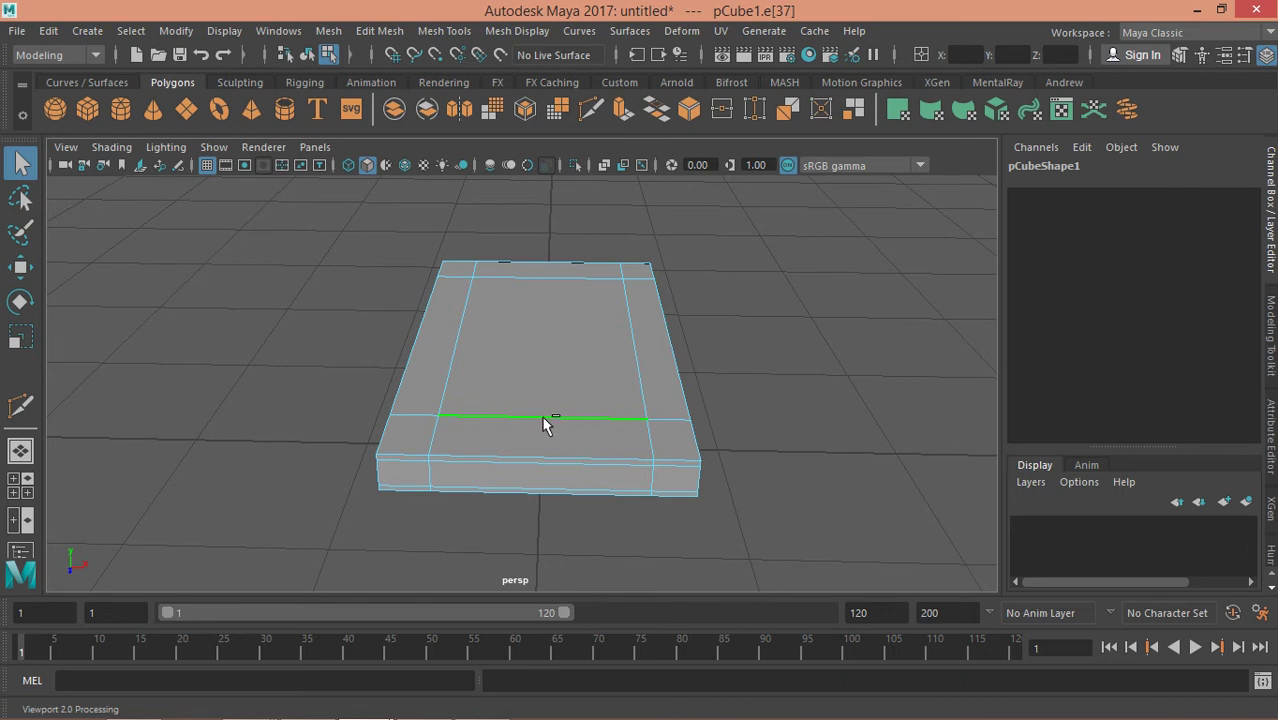
pyautogui.moveTo(542, 420); pyautogui.dragTo(545, 470, button='right')
pyautogui.keyDown('ctrl'); pyautogui.rightClick(546, 421); pyautogui.keyUp('ctrl')
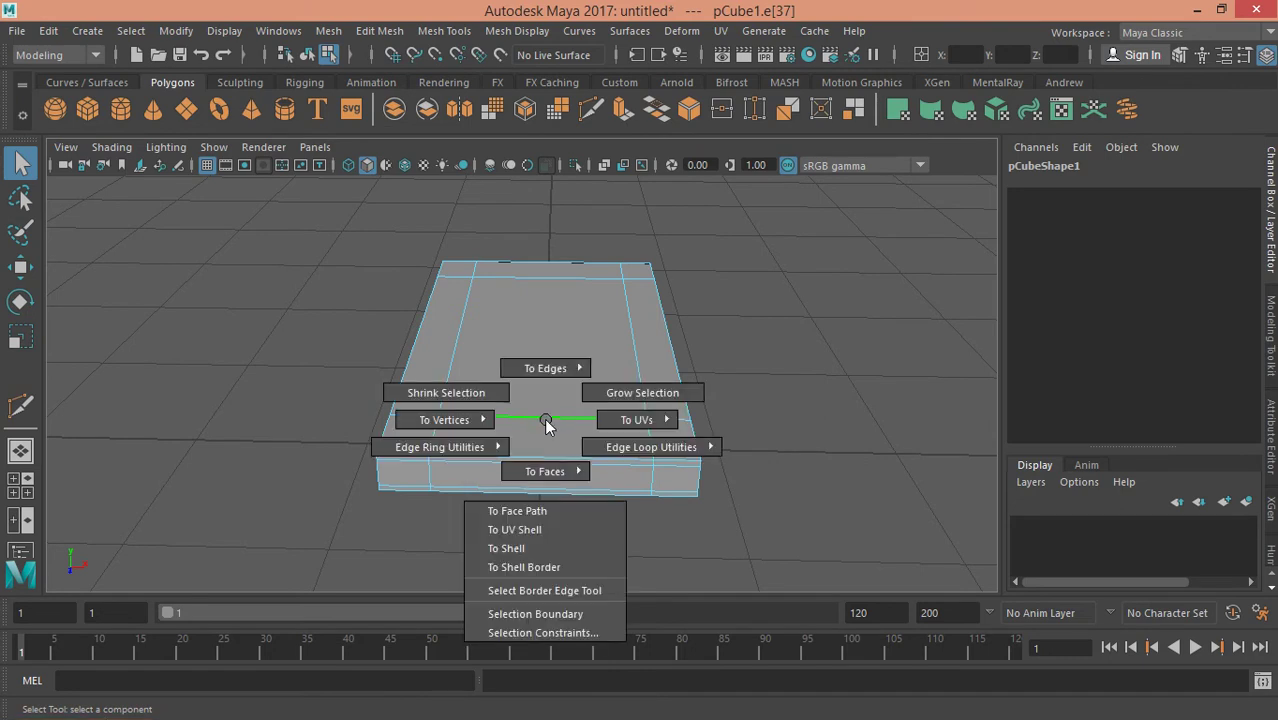
pyautogui.moveTo(544, 418)
pyautogui.keyDown('ctrl'); pyautogui.mouseDown(button='right')
pyautogui.moveTo(496, 448)
pyautogui.moveTo(534, 464)
pyautogui.mouseUp(button='right'); pyautogui.keyUp('ctrl')
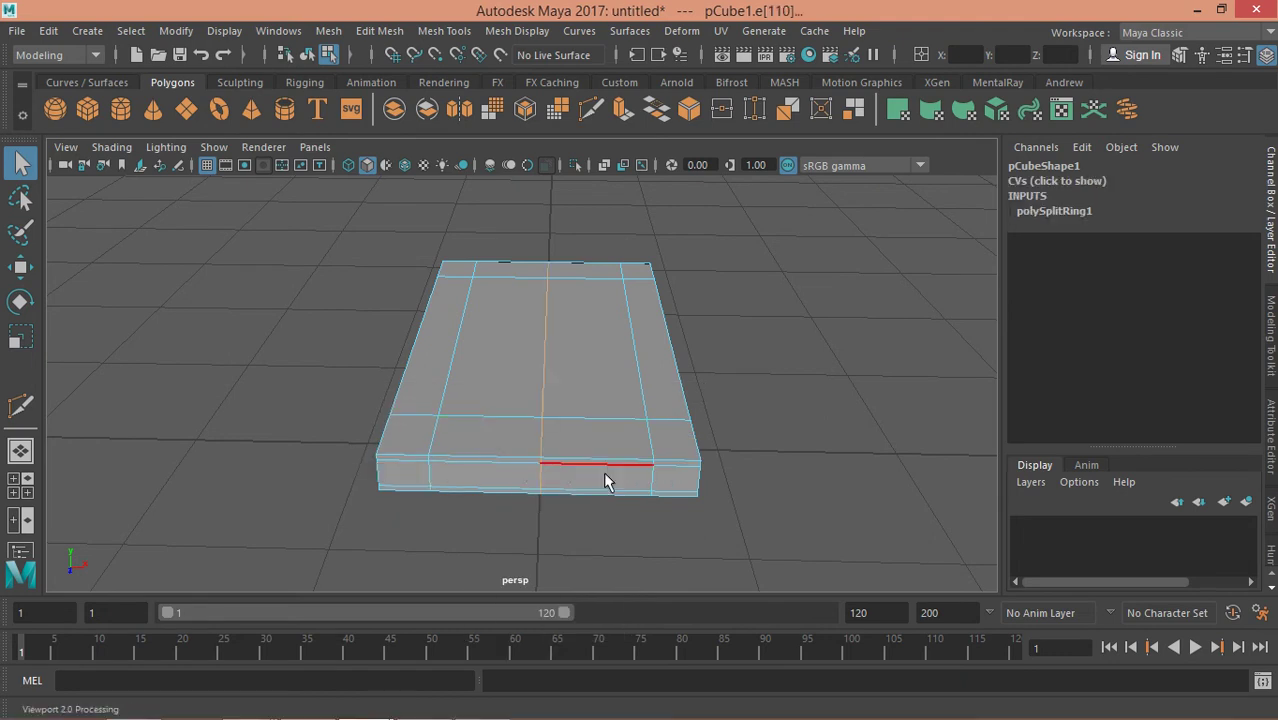
pyautogui.press('w')
pyautogui.moveTo(570, 354); pyautogui.dragTo(545, 358)
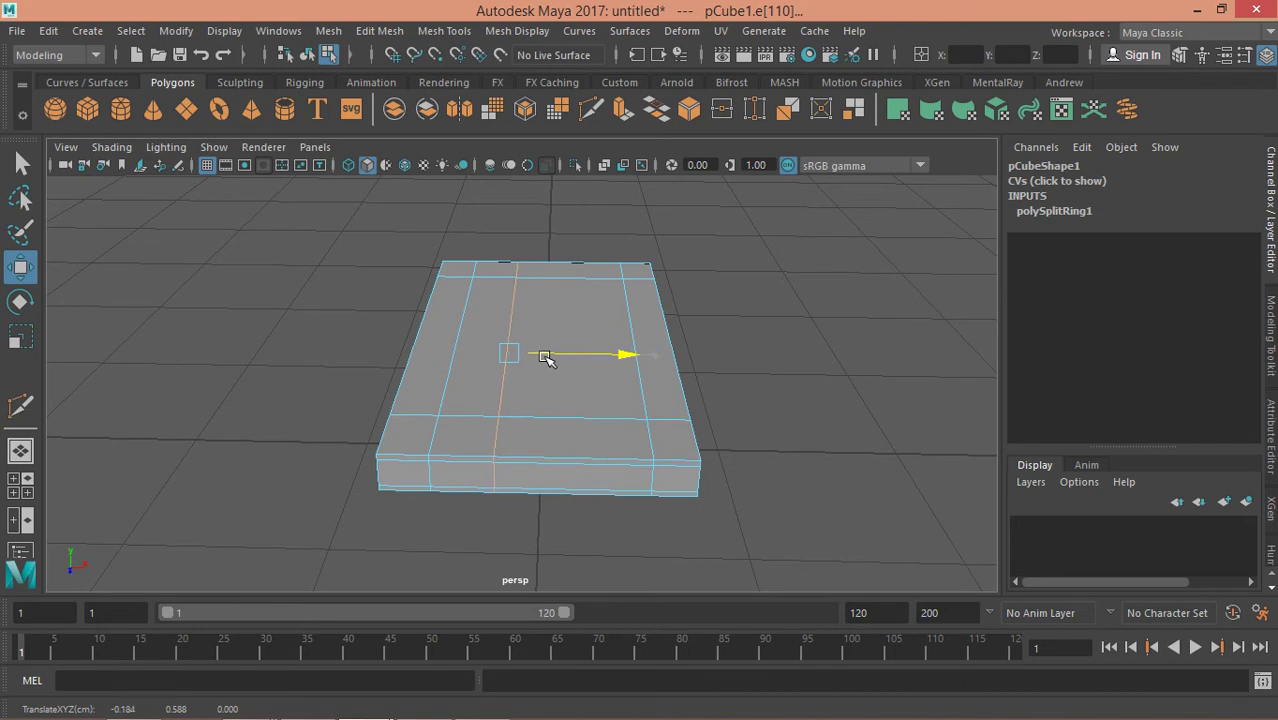
pyautogui.press('q')
# - Split a second edge ring across the top and slide the new loop into place
pyautogui.click(564, 411)
pyautogui.moveTo(564, 411)
pyautogui.keyDown('ctrl'); pyautogui.mouseDown(button='right')
pyautogui.moveTo(507, 442)
pyautogui.moveTo(549, 451)
pyautogui.mouseUp(button='right'); pyautogui.keyUp('ctrl')
pyautogui.press('w')
pyautogui.moveTo(622, 354); pyautogui.dragTo(635, 354)
pyautogui.press('q')
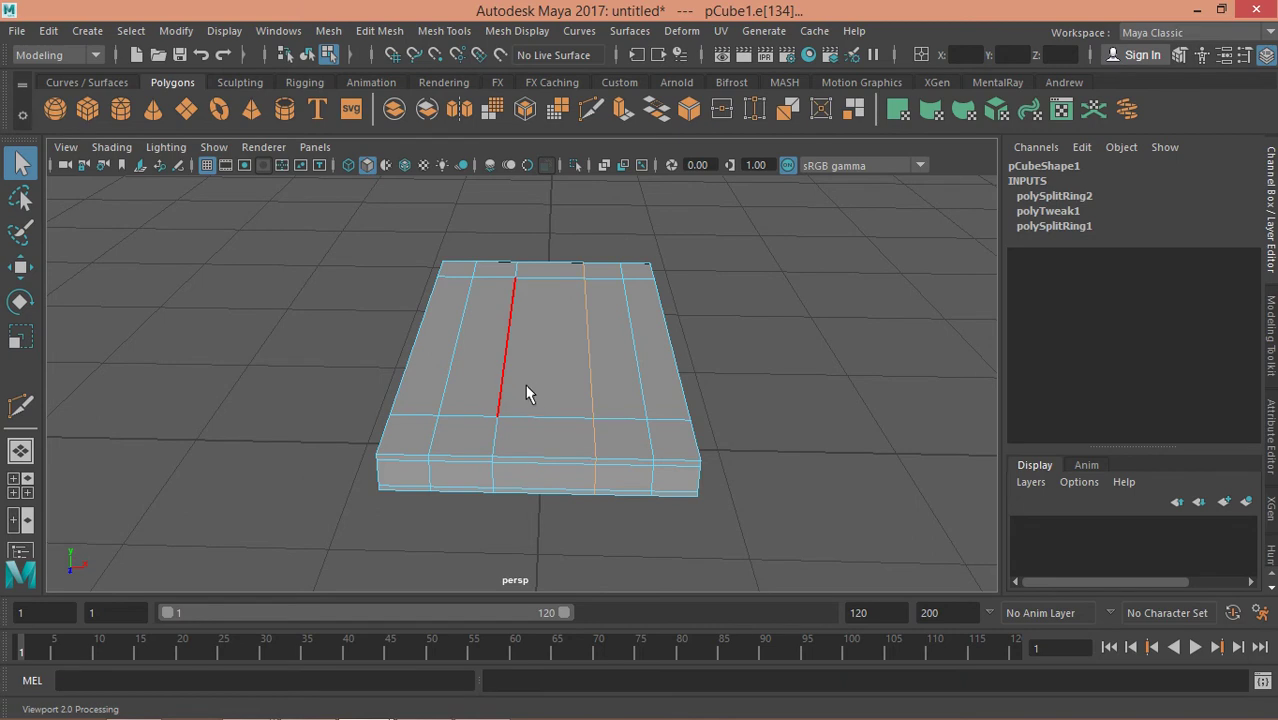
# - Compare the slab unsmoothed and smoothed from above, ending on the smooth preview
pyautogui.scroll(2, 610, 400)
pyautogui.scroll(1, 605, 410)
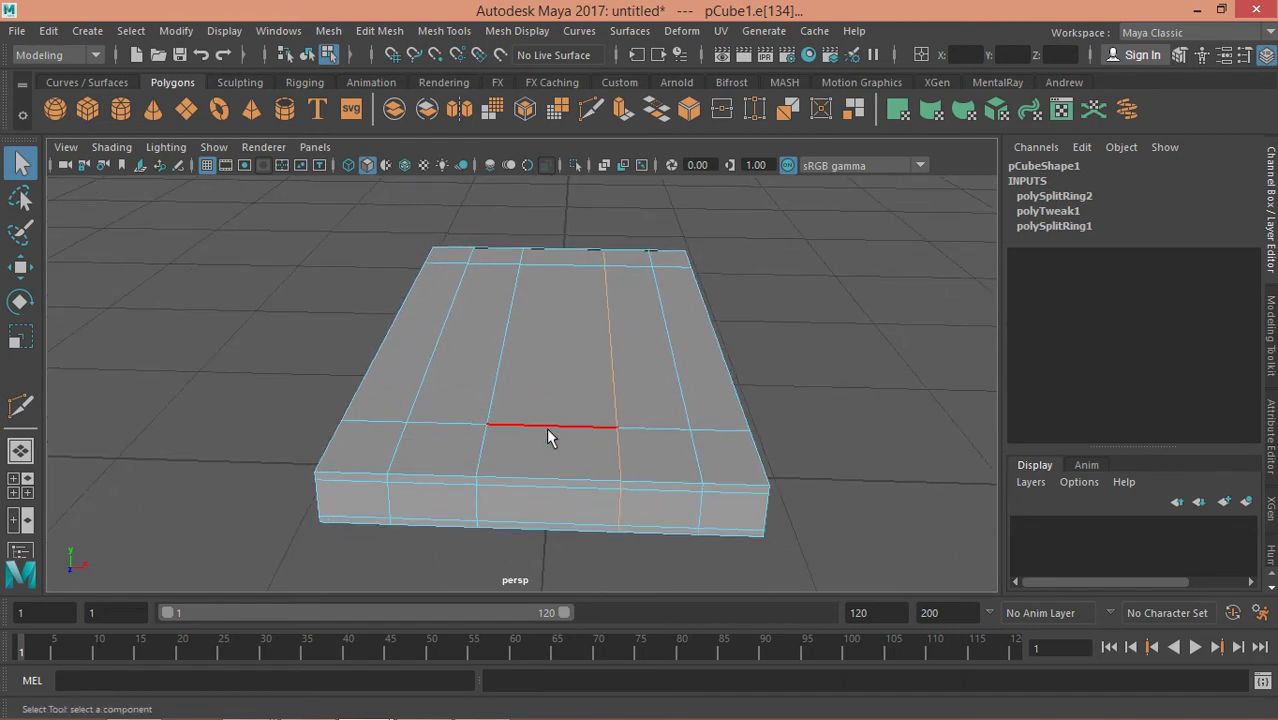
pyautogui.moveTo(546, 427)
pyautogui.keyDown('alt'); pyautogui.mouseDown()
pyautogui.moveTo(305, 431)
pyautogui.moveTo(428, 443)
pyautogui.mouseUp(); pyautogui.keyUp('alt')
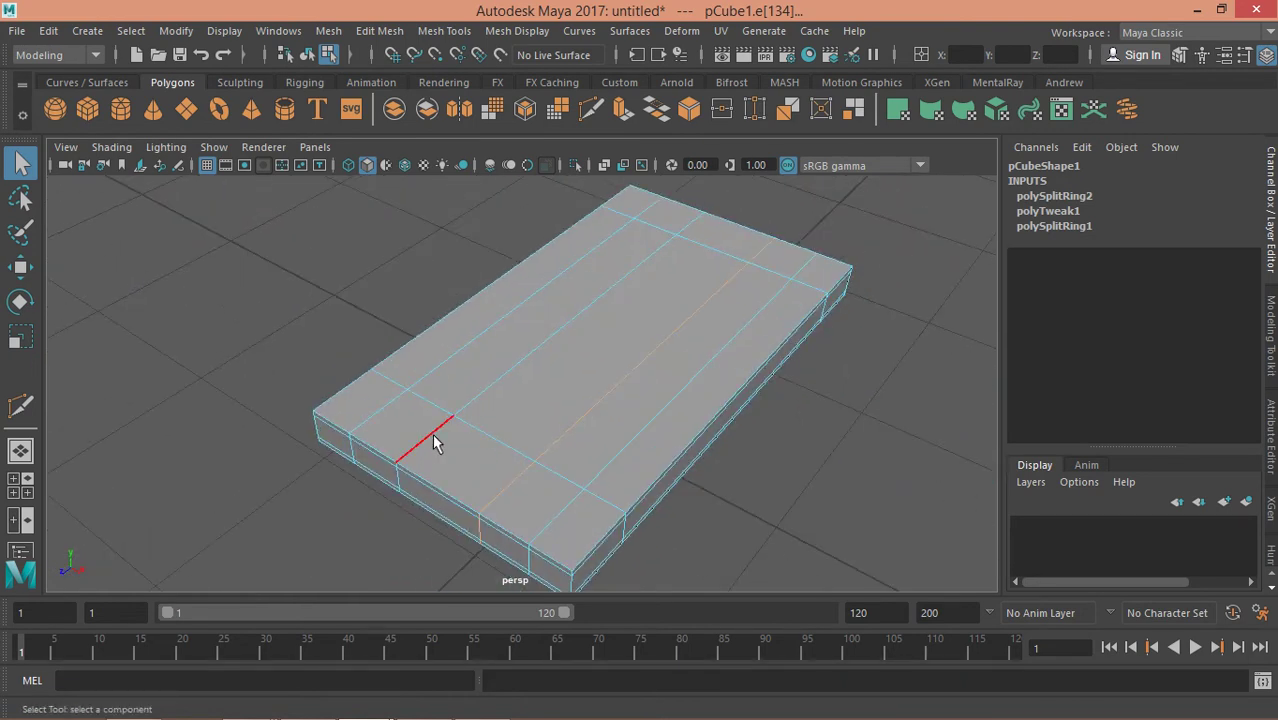
pyautogui.press('3')
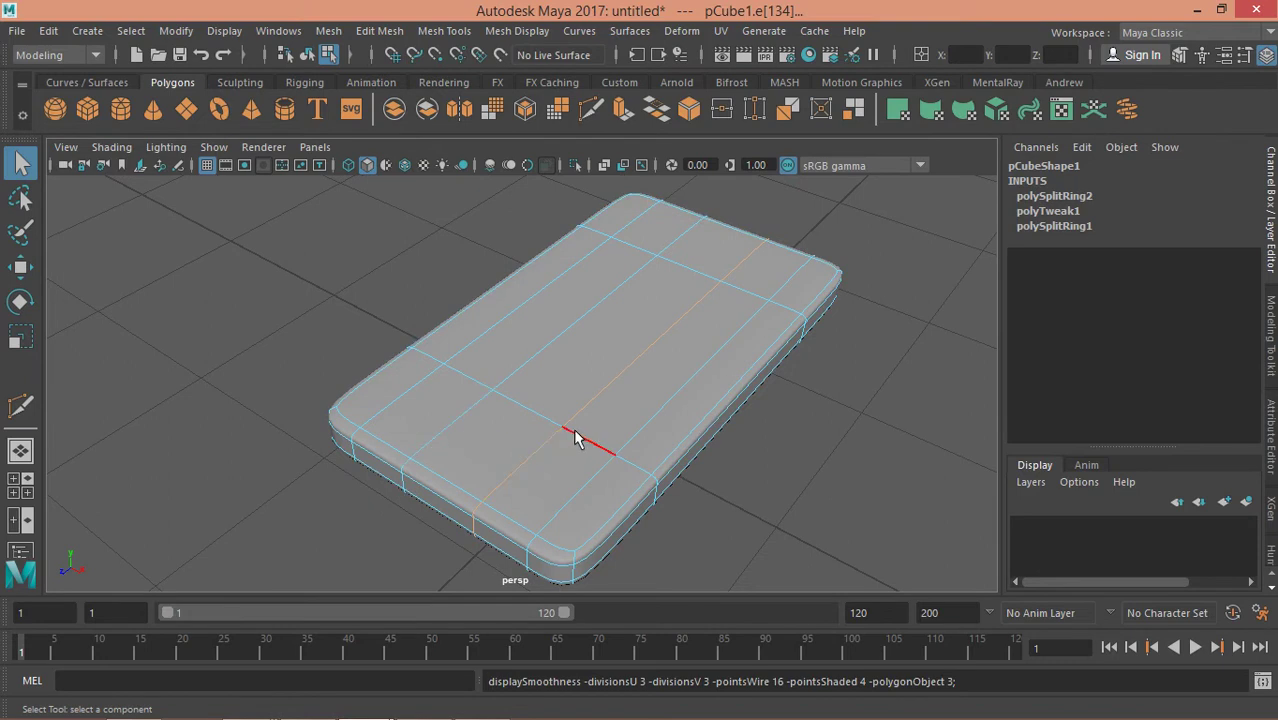
pyautogui.press('1')
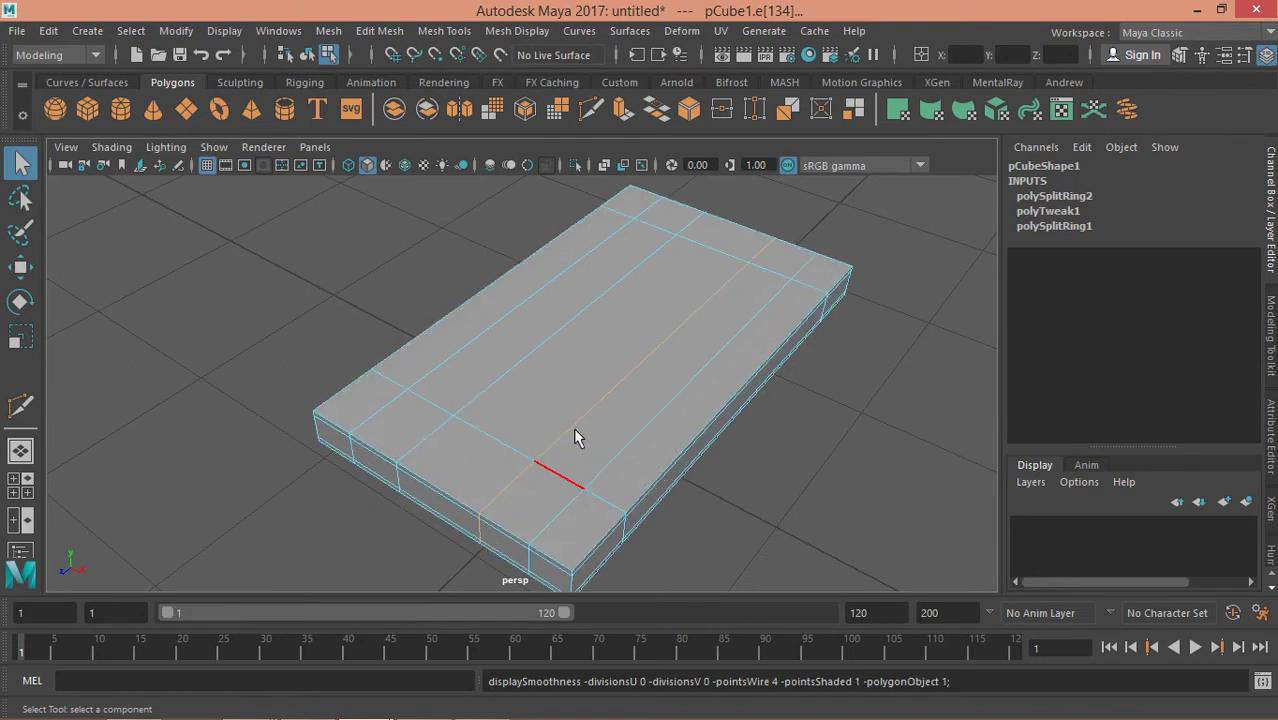
pyautogui.click(540, 406)
pyautogui.moveTo(531, 400)
pyautogui.keyDown('alt'); pyautogui.mouseDown()
pyautogui.moveTo(599, 400)
pyautogui.moveTo(594, 425)
pyautogui.moveTo(556, 405)
pyautogui.moveTo(434, 394)
pyautogui.mouseUp(); pyautogui.keyUp('alt')
pyautogui.press('3')
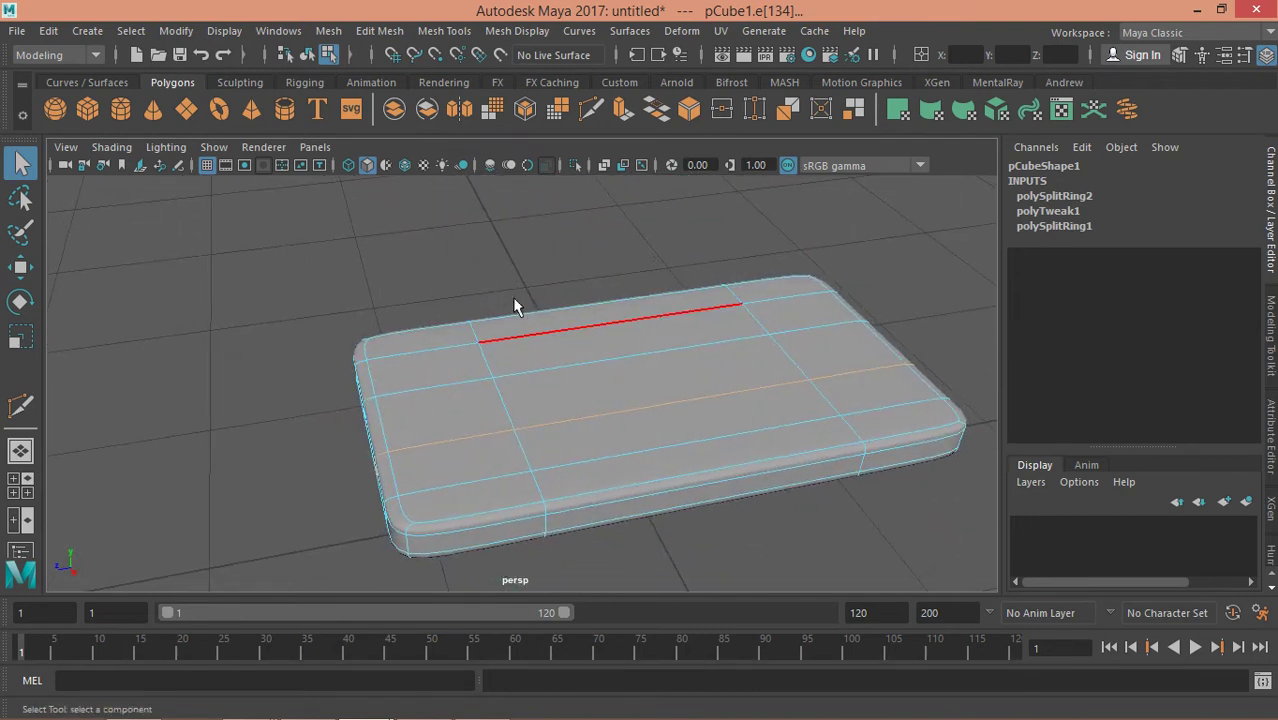
# - Add another edge loop across the phone body with Multi-Cut
pyautogui.click(591, 113)
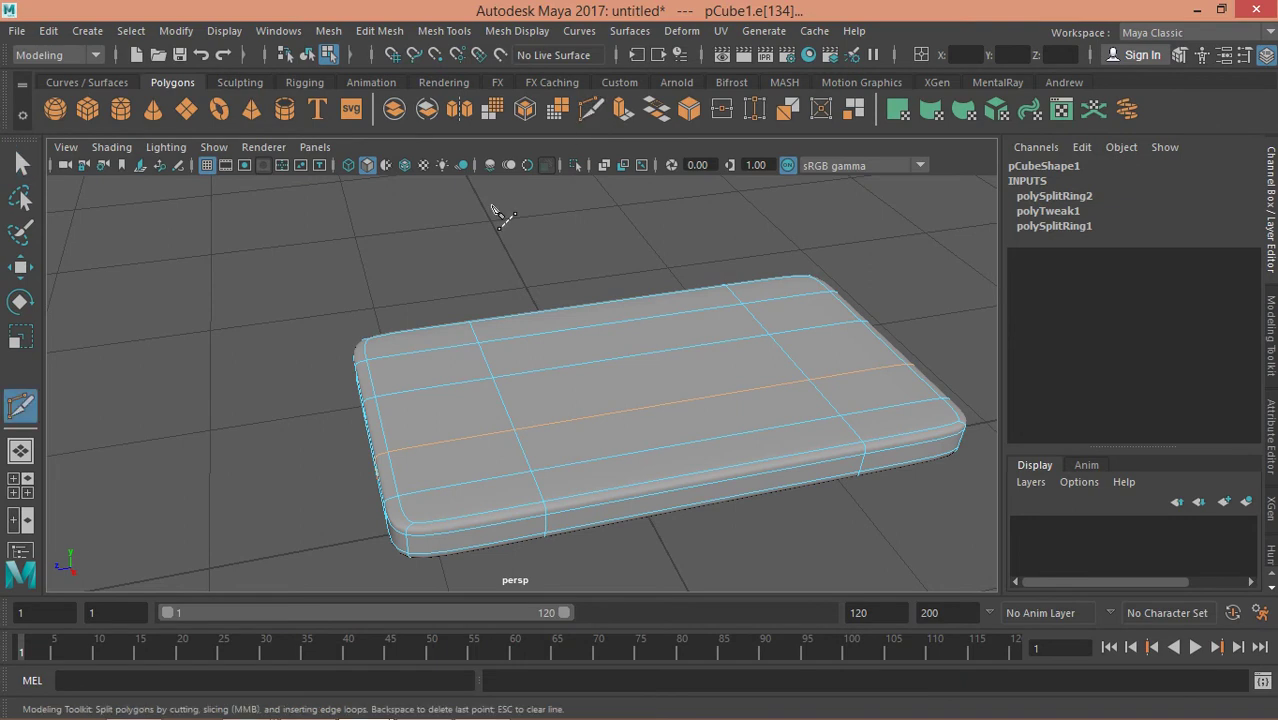
pyautogui.keyDown('ctrl'); pyautogui.click(455, 420); pyautogui.keyUp('ctrl')
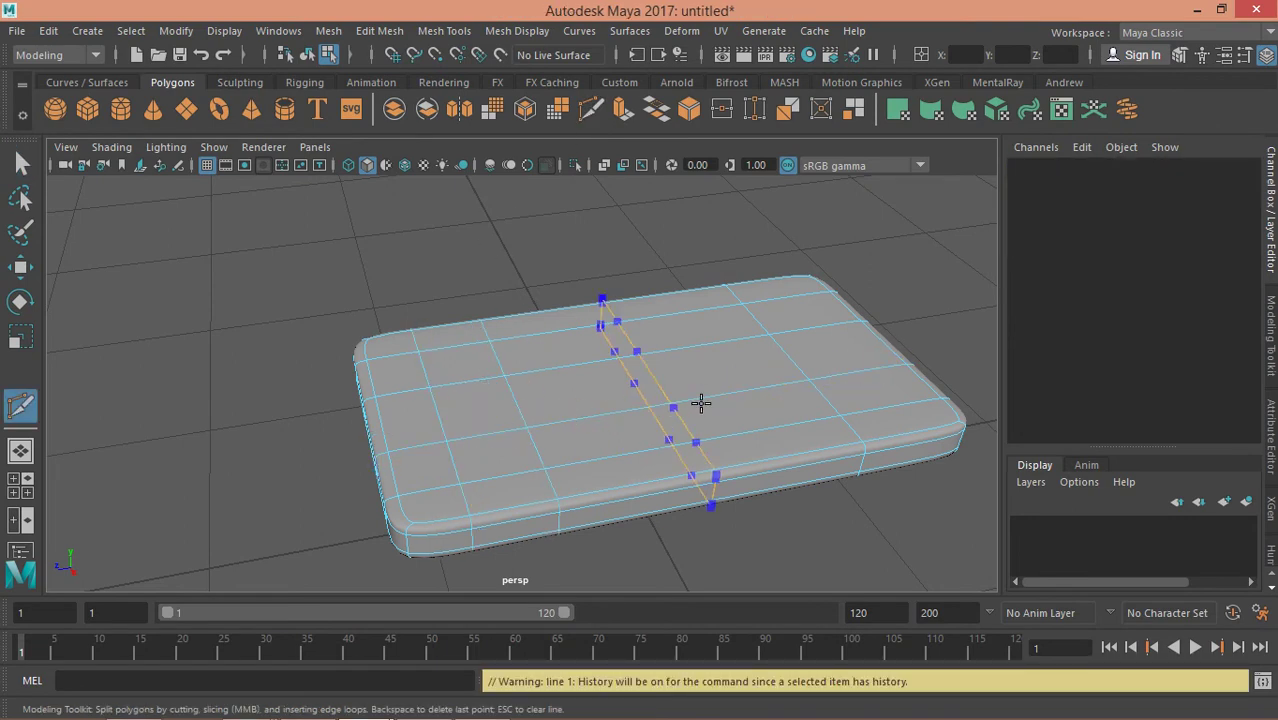
pyautogui.click(856, 374)
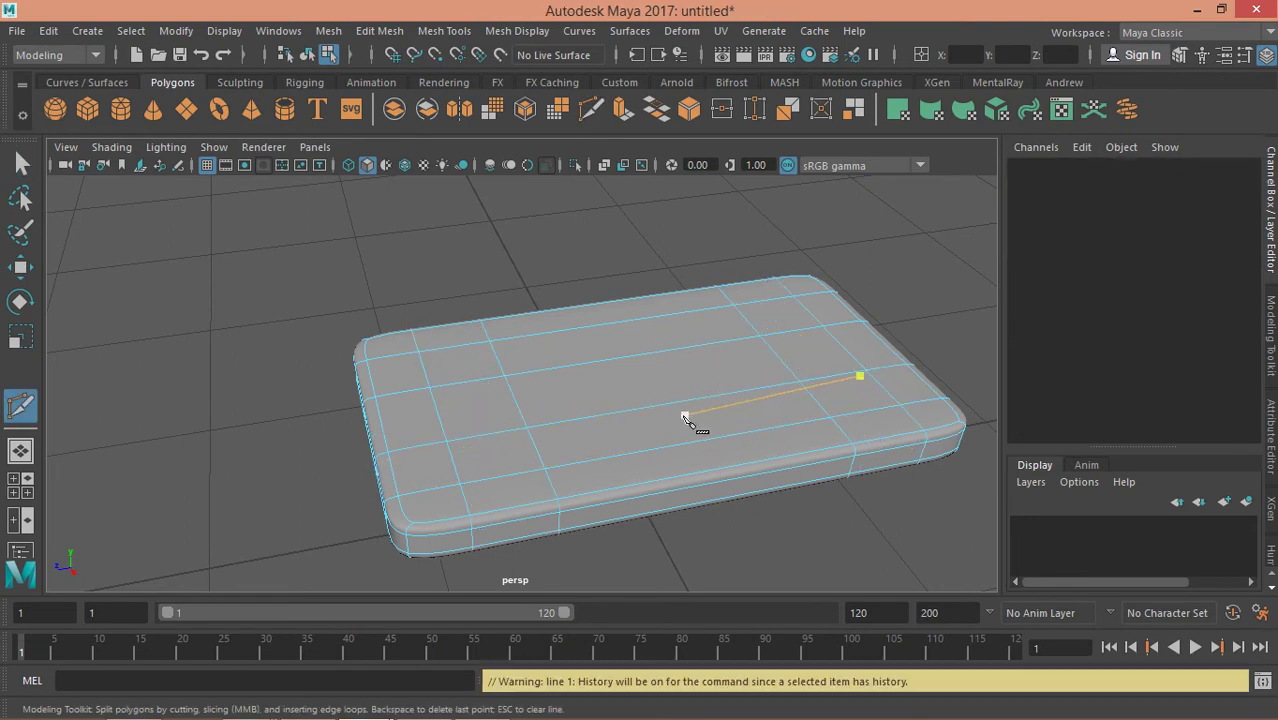
pyautogui.keyDown('alt'); pyautogui.moveTo(568, 428); pyautogui.dragTo(770, 414); pyautogui.keyUp('alt')
pyautogui.press('q')
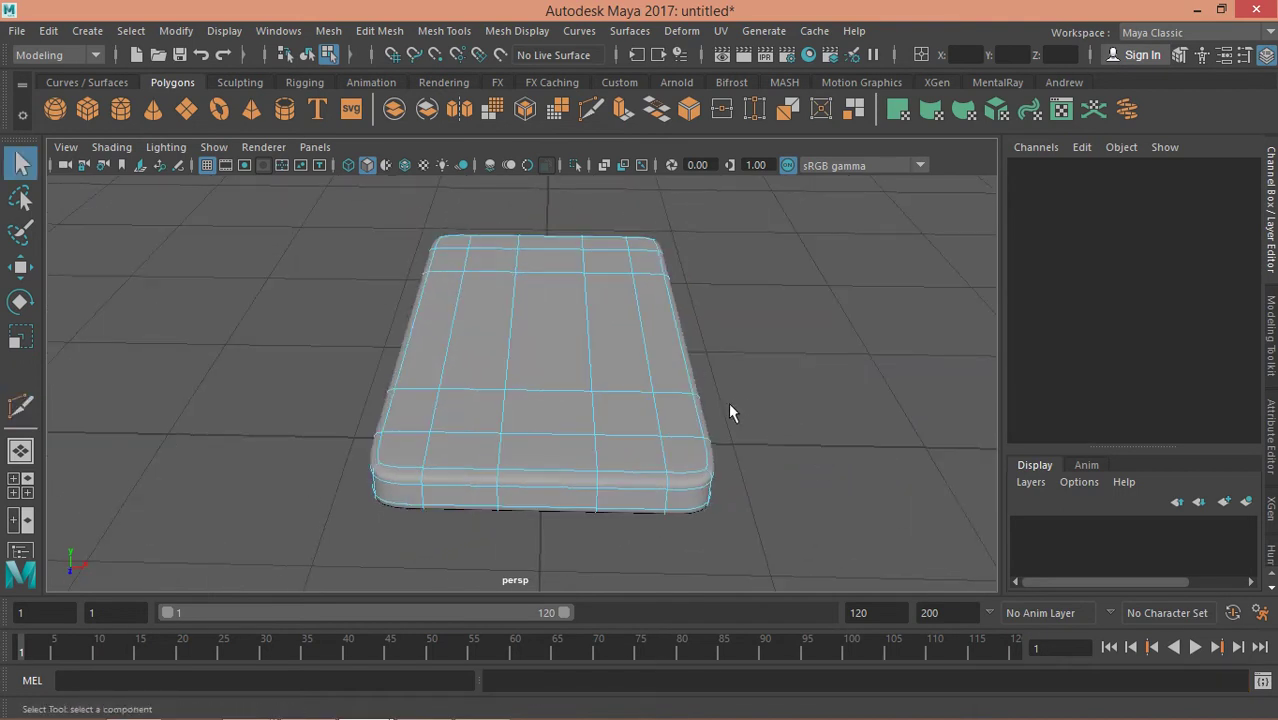
pyautogui.keyDown('alt'); pyautogui.moveTo(655, 398); pyautogui.dragTo(620, 420); pyautogui.keyUp('alt')
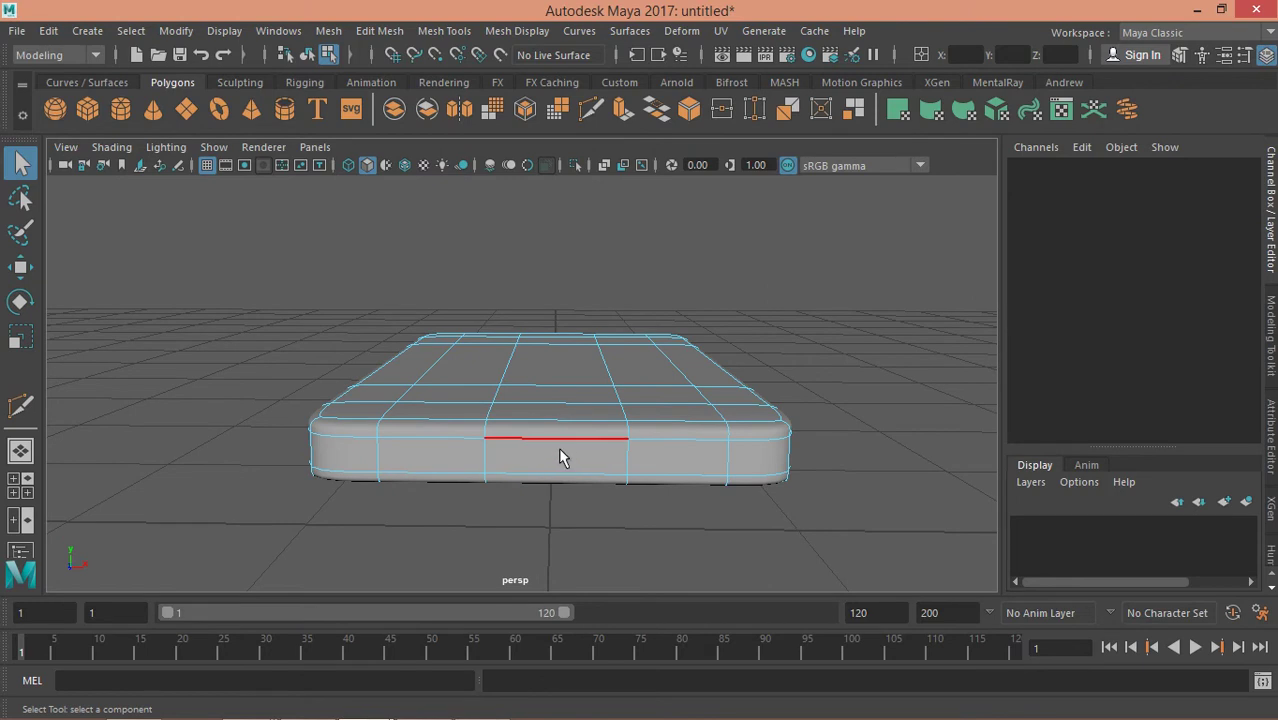
# - From a higher view, select two faces on the phone's top
pyautogui.scroll(2, 585, 470)
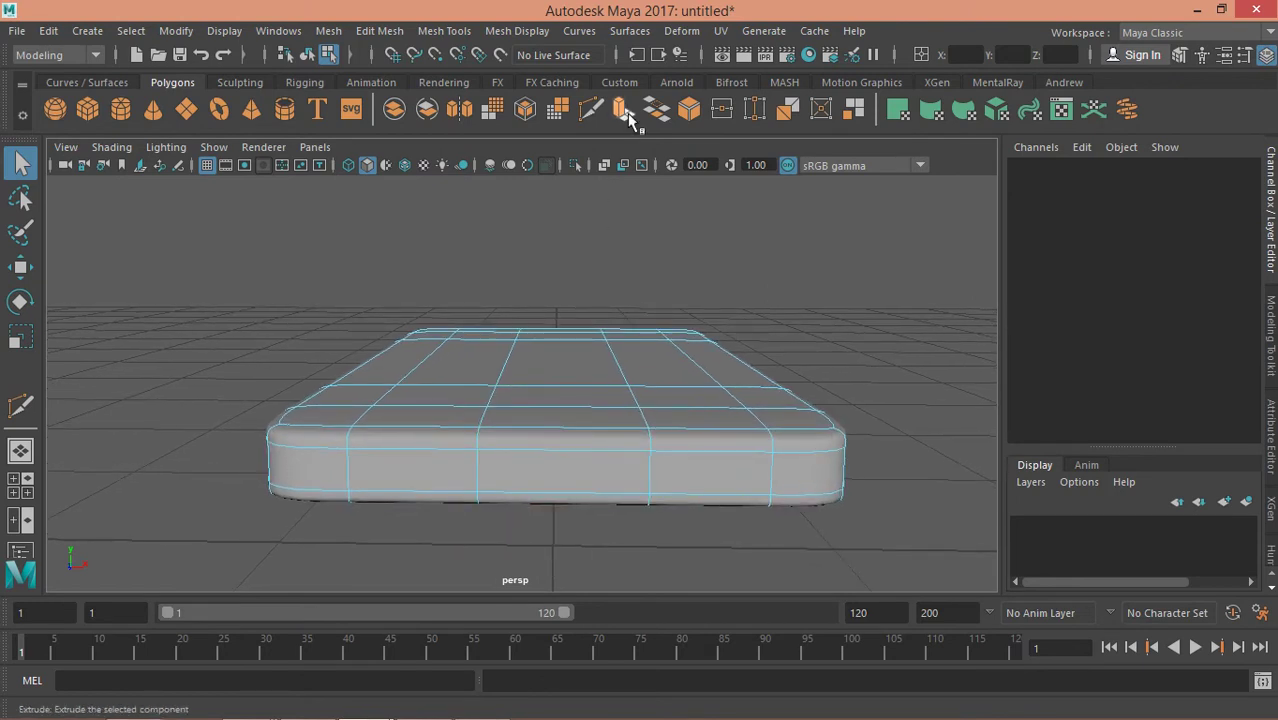
pyautogui.moveTo(573, 468); pyautogui.dragTo(583, 228, button='right')
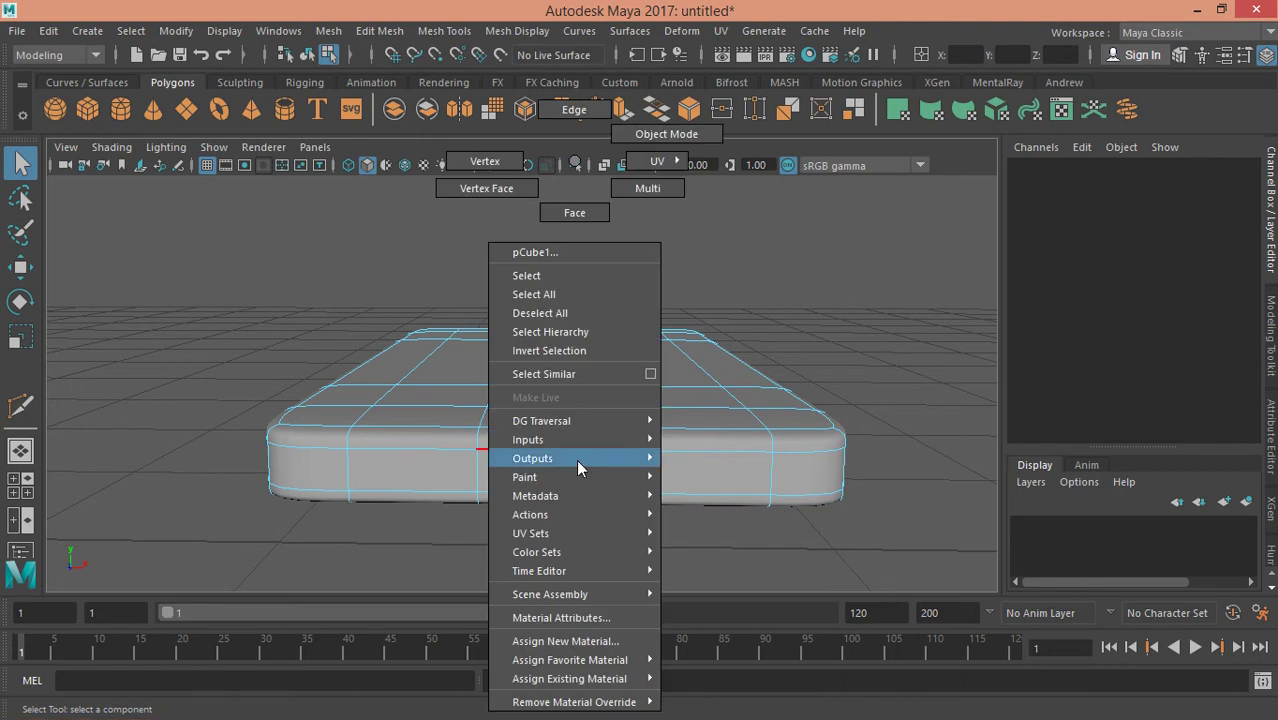
pyautogui.moveTo(729, 296)
pyautogui.keyDown('alt'); pyautogui.mouseDown()
pyautogui.moveTo(520, 415)
pyautogui.moveTo(499, 414)
pyautogui.mouseUp(); pyautogui.keyUp('alt')
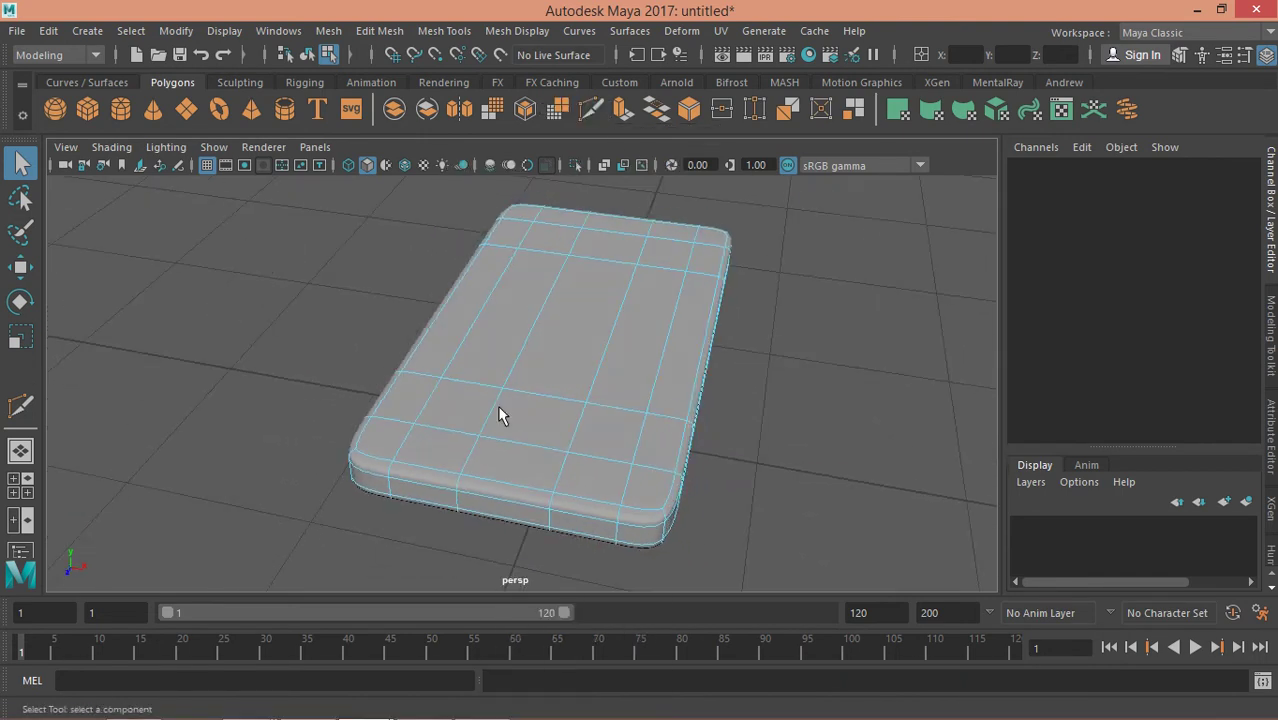
pyautogui.click(568, 320)
pyautogui.keyDown('shift'); pyautogui.click(520, 322); pyautogui.keyUp('shift')
pyautogui.moveTo(580, 163); pyautogui.dragTo(590, 228, button='right')
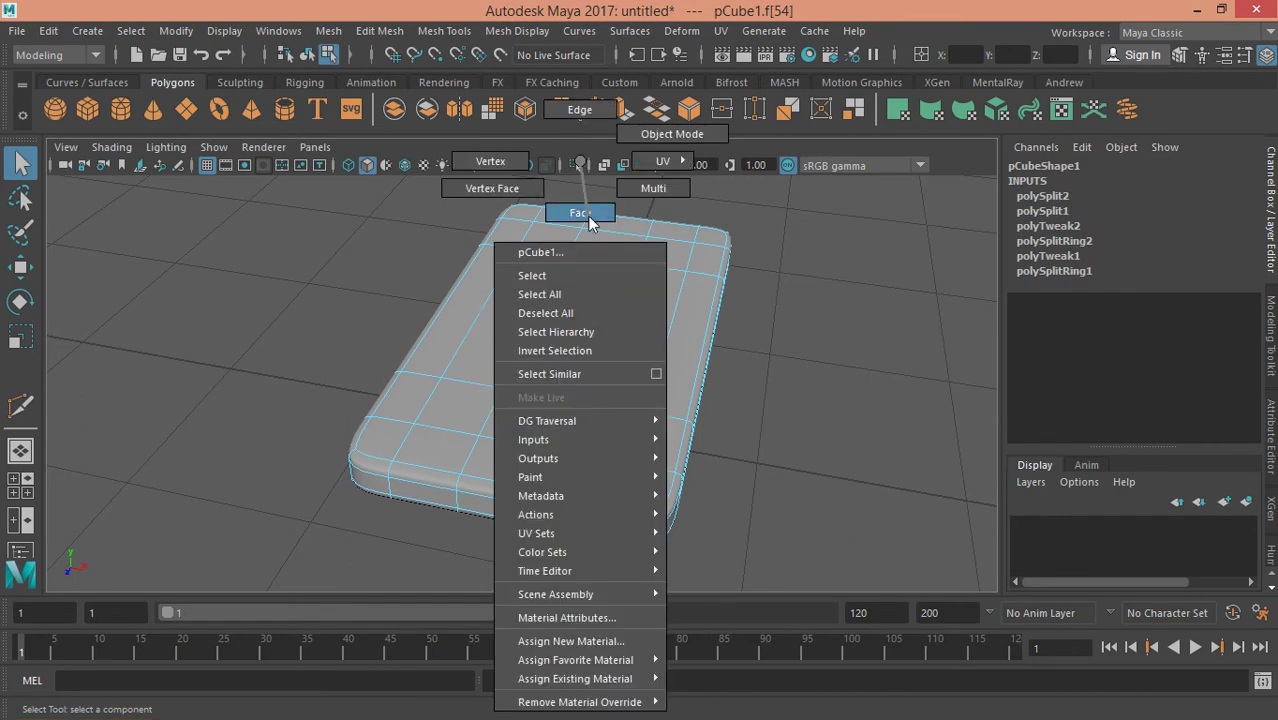
# - In face mode, select the central grid of faces on the phone's top
pyautogui.click(587, 335)
pyautogui.click(587, 335)
pyautogui.click(645, 352)
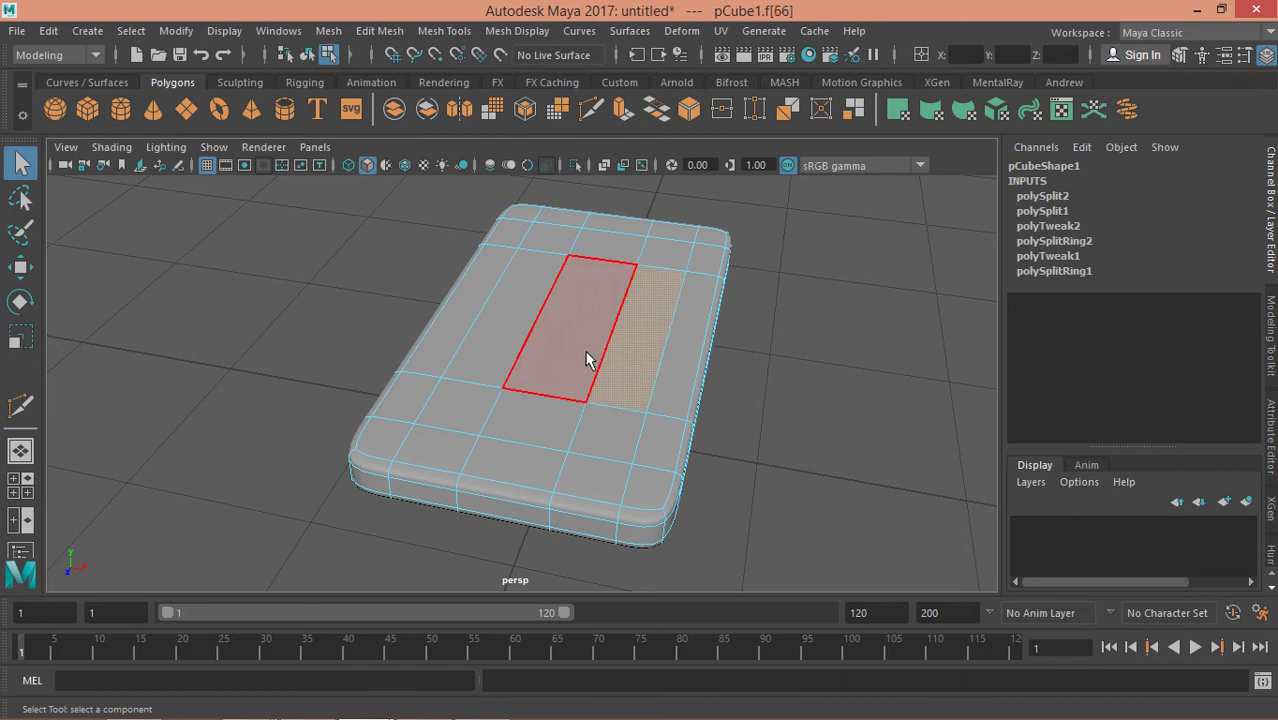
pyautogui.keyDown('shift'); pyautogui.click(592, 357); pyautogui.keyUp('shift')
pyautogui.keyDown('shift'); pyautogui.click(513, 337); pyautogui.keyUp('shift')
pyautogui.keyDown('shift'); pyautogui.click(495, 388); pyautogui.keyUp('shift')
pyautogui.keyDown('shift'); pyautogui.click(583, 422); pyautogui.keyUp('shift')
pyautogui.keyDown('shift'); pyautogui.click(625, 430); pyautogui.keyUp('shift')
pyautogui.keyDown('shift'); pyautogui.click(642, 328); pyautogui.keyUp('shift')
pyautogui.keyDown('shift'); pyautogui.click(665, 251); pyautogui.keyUp('shift')
pyautogui.keyDown('shift'); pyautogui.click(590, 251); pyautogui.keyUp('shift')
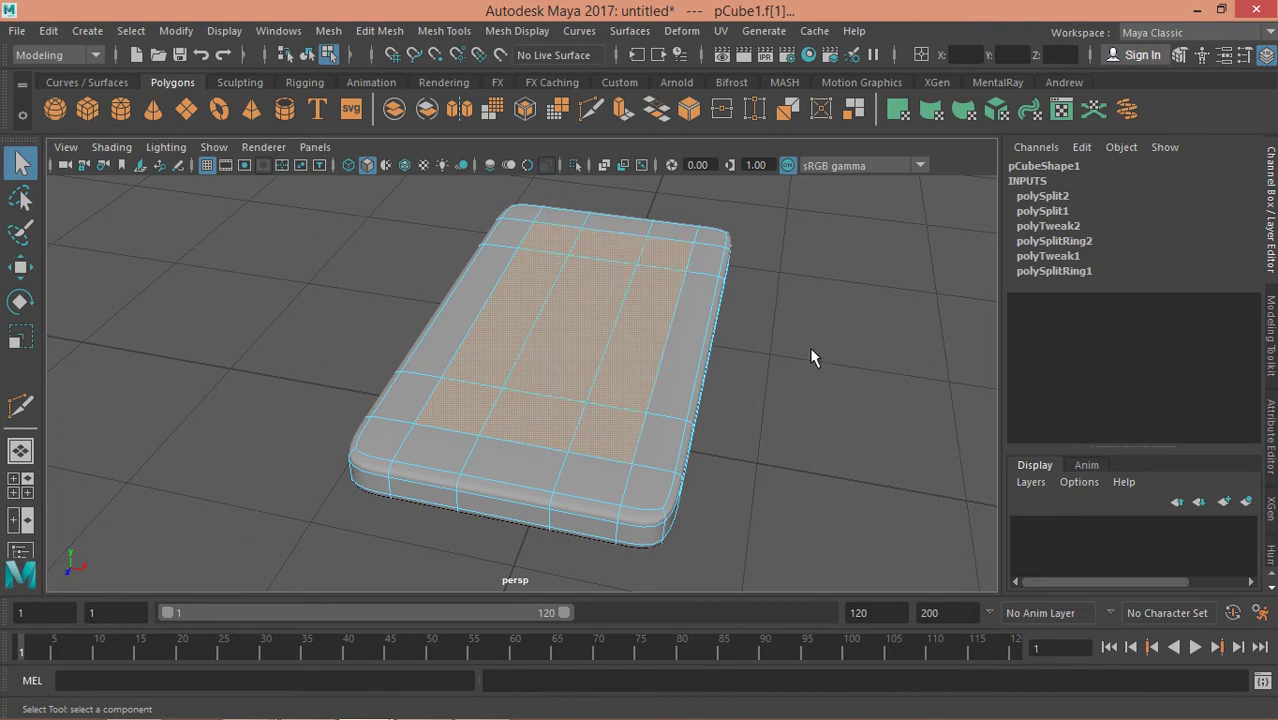
# - Add the bottom row, left and right columns, and top row of top faces
pyautogui.keyDown('shift'); pyautogui.click(650, 479); pyautogui.keyUp('shift')
pyautogui.keyDown('shift'); pyautogui.click(585, 474); pyautogui.keyUp('shift')
pyautogui.keyDown('shift'); pyautogui.click(522, 463); pyautogui.keyUp('shift')
pyautogui.keyDown('shift'); pyautogui.moveTo(430, 437); pyautogui.dragTo(495, 232); pyautogui.keyUp('shift')
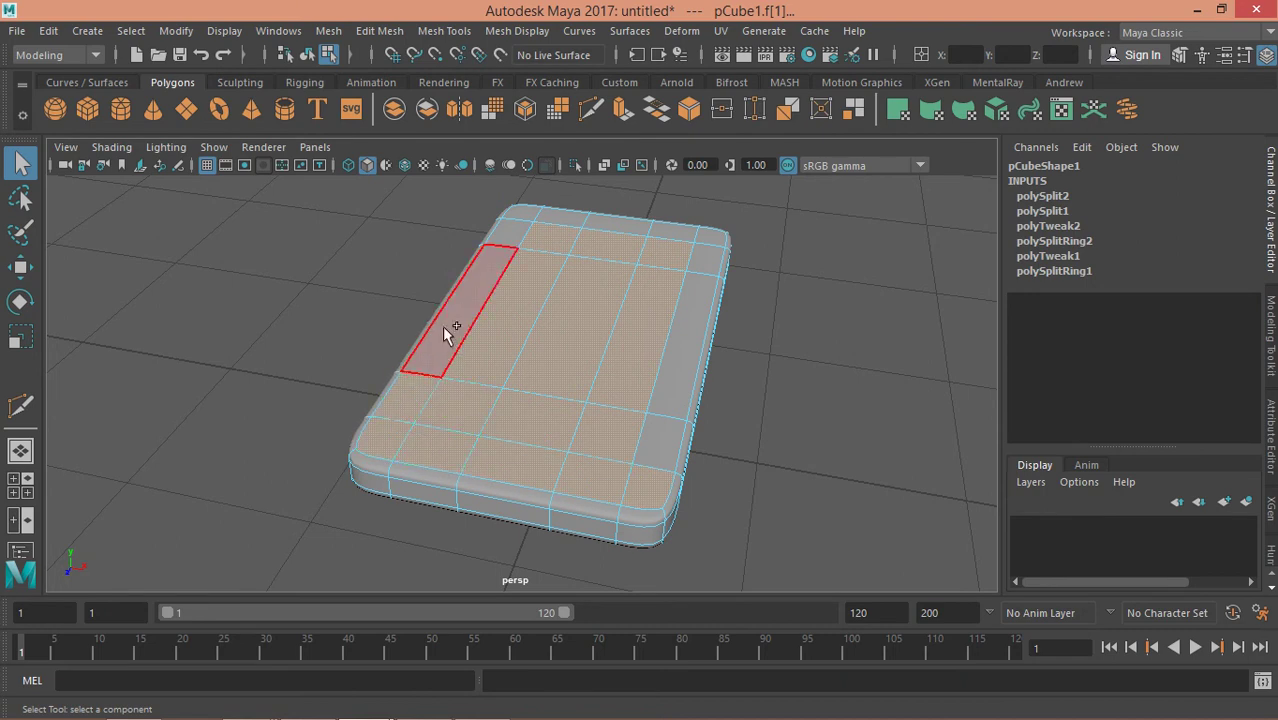
pyautogui.keyDown('shift'); pyautogui.click(508, 230); pyautogui.keyUp('shift')
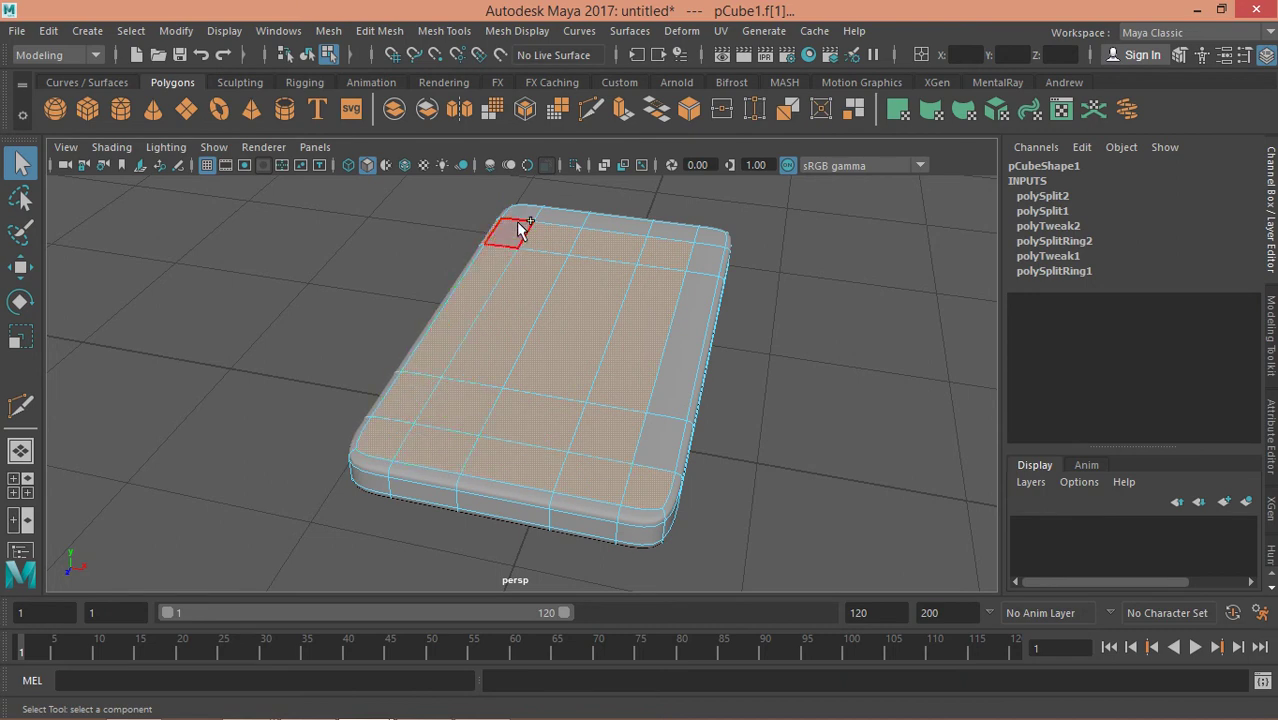
pyautogui.keyDown('shift'); pyautogui.click(560, 224); pyautogui.keyUp('shift')
pyautogui.keyDown('shift'); pyautogui.click(615, 225); pyautogui.keyUp('shift')
pyautogui.keyDown('shift'); pyautogui.moveTo(699, 234); pyautogui.dragTo(660, 445); pyautogui.keyUp('shift')
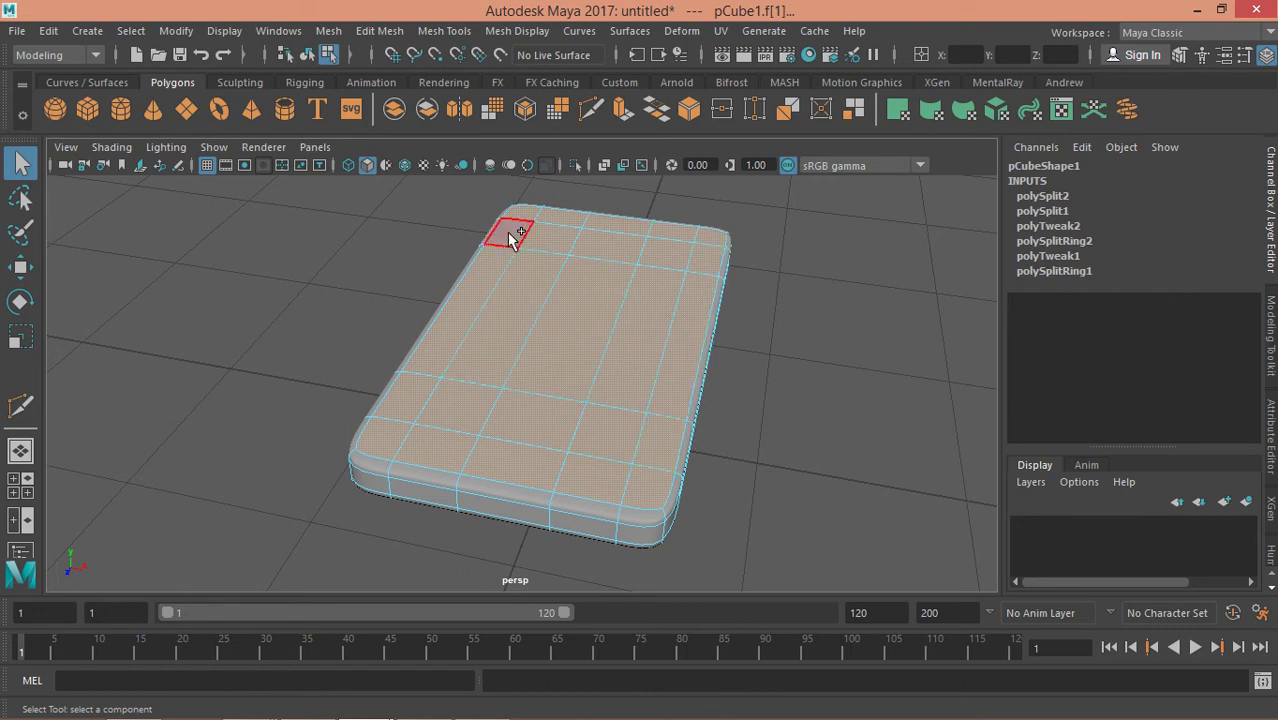
# - From a near top-down view, add the centre face to the top selection
pyautogui.keyDown('alt'); pyautogui.moveTo(499, 277); pyautogui.dragTo(590, 296); pyautogui.keyUp('alt')
pyautogui.keyDown('alt'); pyautogui.moveTo(352, 234); pyautogui.dragTo(548, 251); pyautogui.keyUp('alt')
pyautogui.moveTo(656, 248)
pyautogui.keyDown('alt'); pyautogui.mouseDown()
pyautogui.moveTo(585, 385)
pyautogui.moveTo(531, 384)
pyautogui.mouseUp(); pyautogui.keyUp('alt')
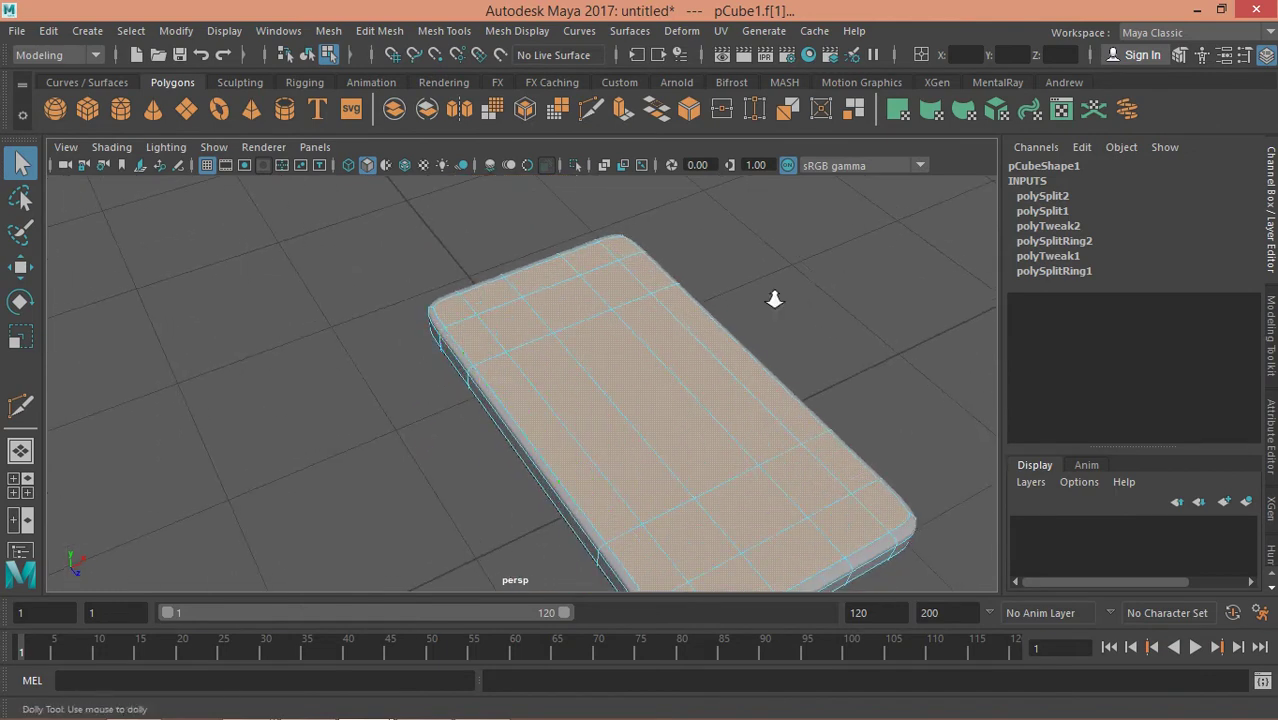
pyautogui.keyDown('alt'); pyautogui.moveTo(774, 299); pyautogui.dragTo(579, 313); pyautogui.keyUp('alt')
pyautogui.scroll(3, 575, 300)
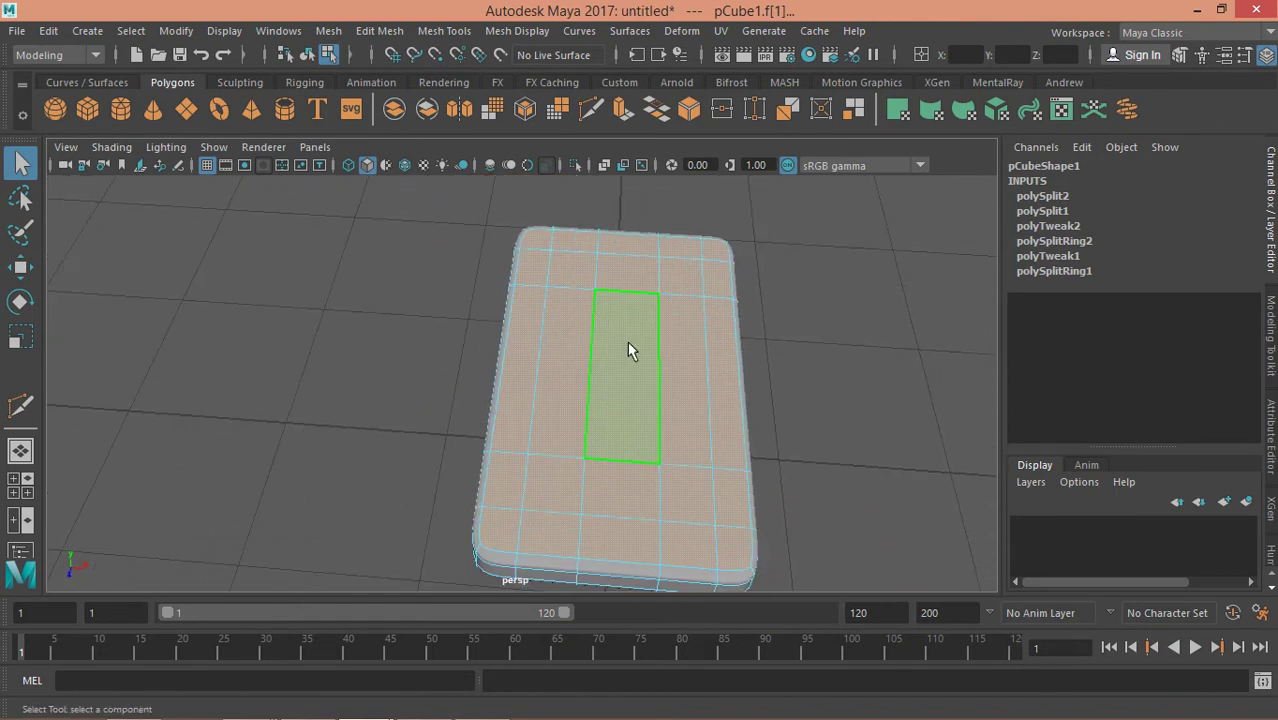
pyautogui.press('Delete')
pyautogui.keyDown('shift'); pyautogui.click(628, 363); pyautogui.keyUp('shift')
# - Deselect the underside faces from a level side view, leaving only the top selected
pyautogui.moveTo(779, 350)
pyautogui.keyDown('alt'); pyautogui.mouseDown()
pyautogui.moveTo(371, 291)
pyautogui.moveTo(371, 279)
pyautogui.moveTo(524, 259)
pyautogui.moveTo(474, 252)
pyautogui.moveTo(485, 223)
pyautogui.moveTo(522, 274)
pyautogui.moveTo(508, 214)
pyautogui.moveTo(491, 270)
pyautogui.mouseUp(); pyautogui.keyUp('alt')
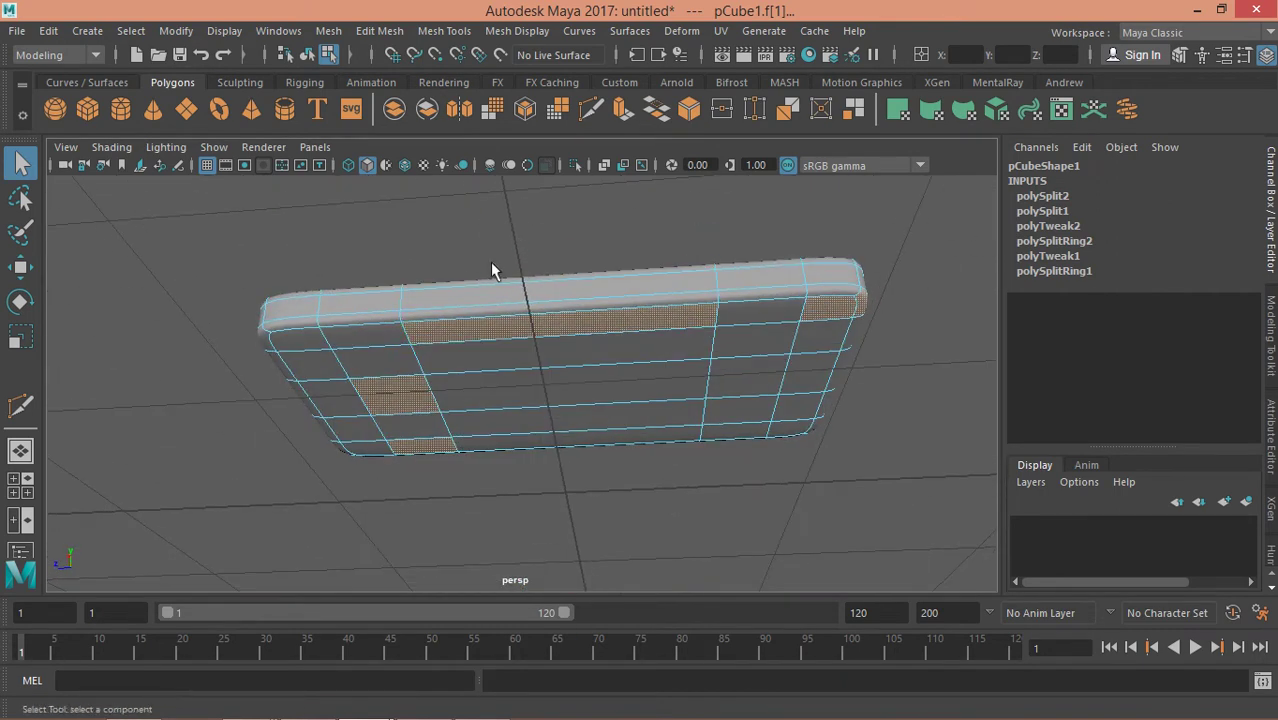
pyautogui.moveTo(418, 416)
pyautogui.keyDown('alt'); pyautogui.mouseDown()
pyautogui.moveTo(434, 402)
pyautogui.moveTo(428, 440)
pyautogui.mouseUp(); pyautogui.keyUp('alt')
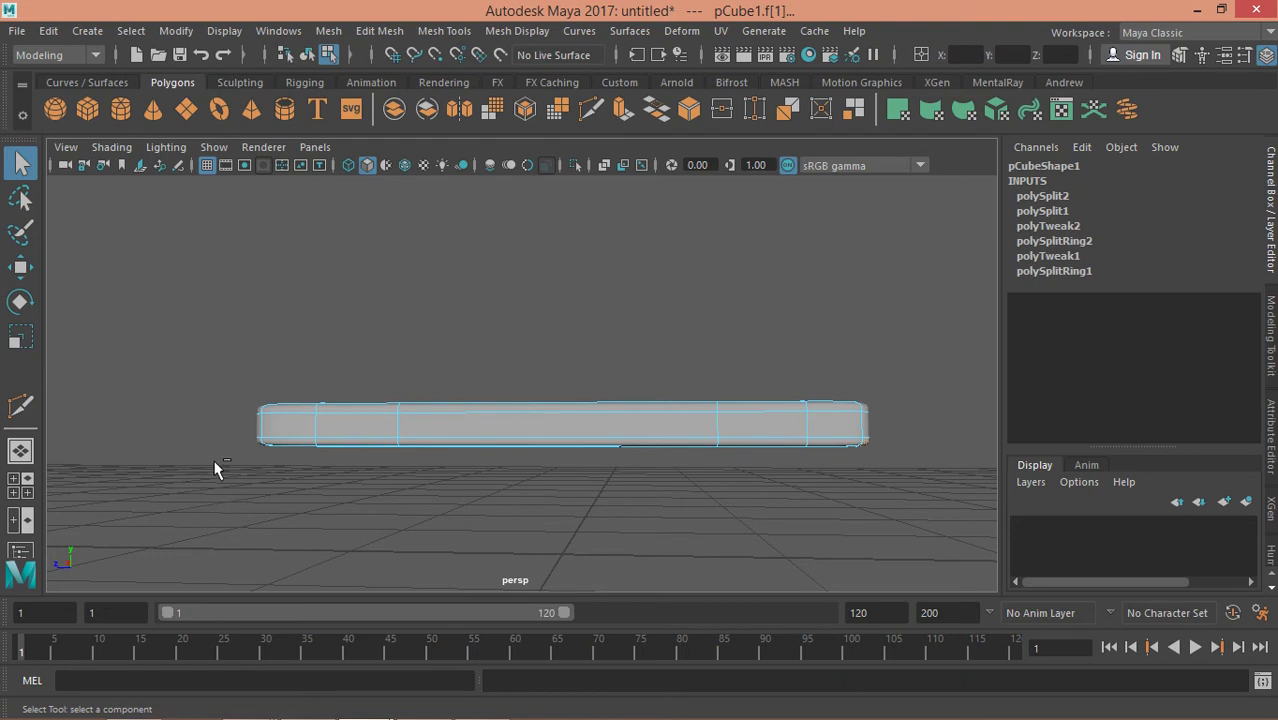
pyautogui.moveTo(220, 512); pyautogui.dragTo(900, 436)
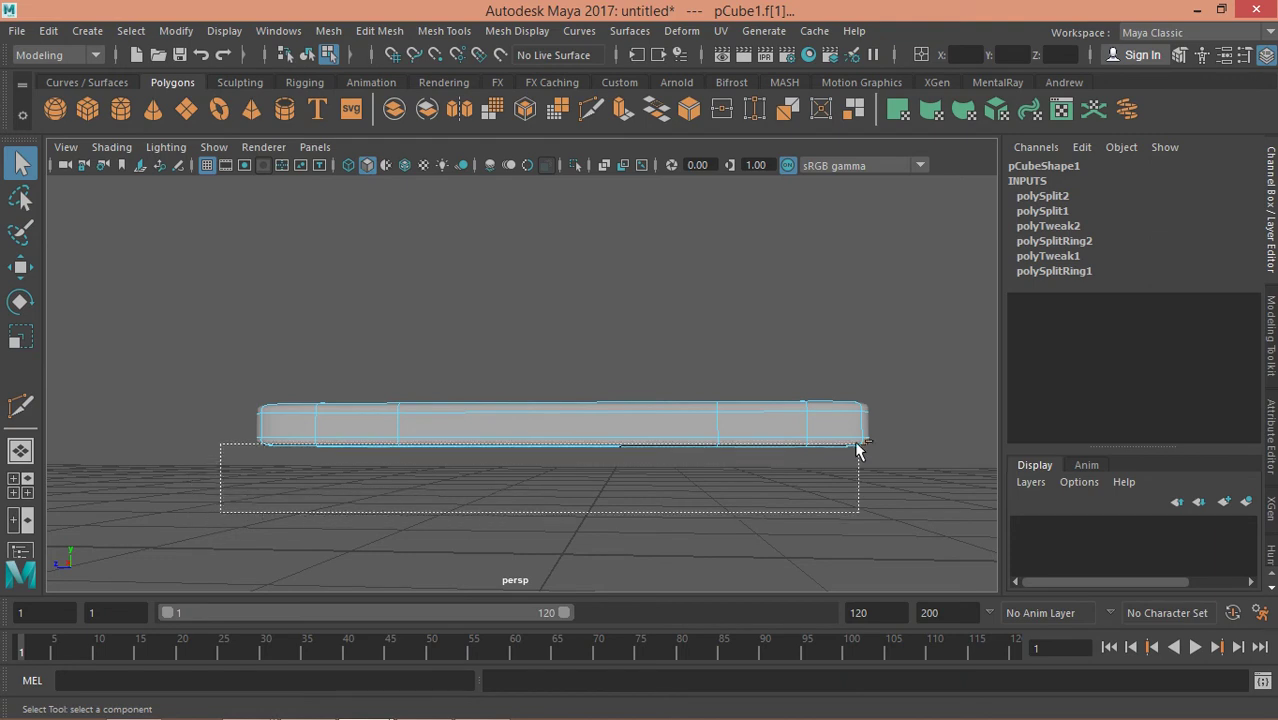
pyautogui.moveTo(597, 447)
pyautogui.keyDown('alt'); pyautogui.mouseDown()
pyautogui.moveTo(578, 405)
pyautogui.moveTo(676, 479)
pyautogui.moveTo(733, 491)
pyautogui.mouseUp(); pyautogui.keyUp('alt')
pyautogui.keyDown('alt'); pyautogui.moveTo(679, 434); pyautogui.dragTo(635, 378, button='middle'); pyautogui.keyUp('alt')
pyautogui.moveTo(635, 378)
pyautogui.keyDown('alt'); pyautogui.mouseDown()
pyautogui.moveTo(650, 385)
pyautogui.moveTo(608, 379)
pyautogui.moveTo(631, 391)
pyautogui.mouseUp(); pyautogui.keyUp('alt')
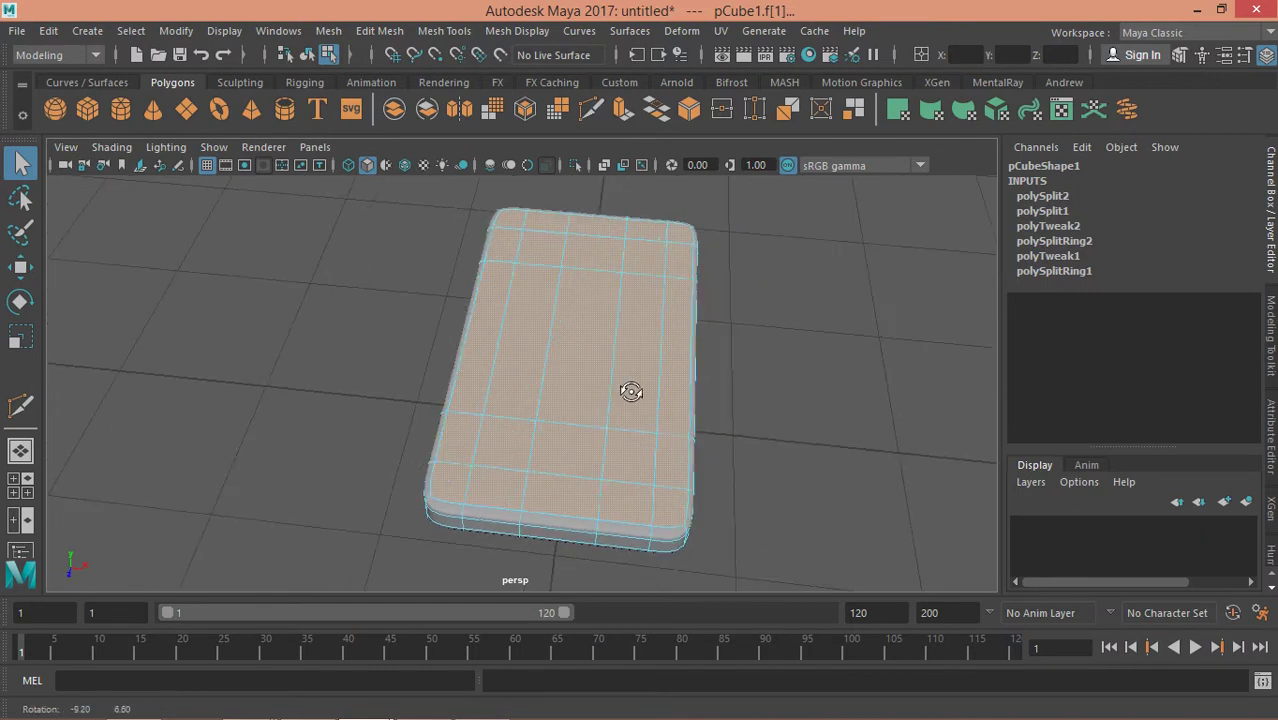
# - Scale the selected top faces inward to 0.923, checking the result in smooth preview
pyautogui.press('r')
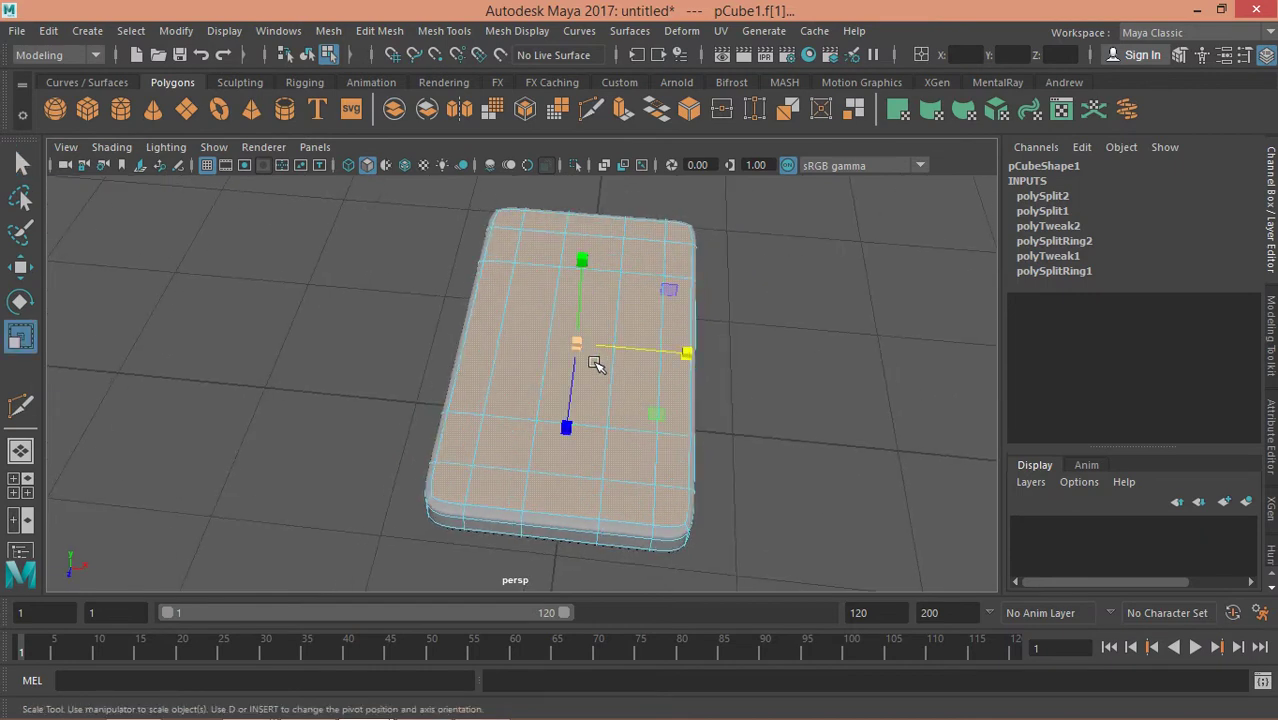
pyautogui.press('1')
pyautogui.moveTo(581, 354)
pyautogui.mouseDown()
pyautogui.moveTo(558, 369)
pyautogui.moveTo(550, 342)
pyautogui.moveTo(598, 348)
pyautogui.moveTo(594, 360)
pyautogui.mouseUp()
pyautogui.press('3')
pyautogui.moveTo(600, 215)
pyautogui.keyDown('alt'); pyautogui.mouseDown()
pyautogui.moveTo(551, 245)
pyautogui.moveTo(571, 197)
pyautogui.moveTo(600, 308)
pyautogui.mouseUp(); pyautogui.keyUp('alt')
pyautogui.press('w')
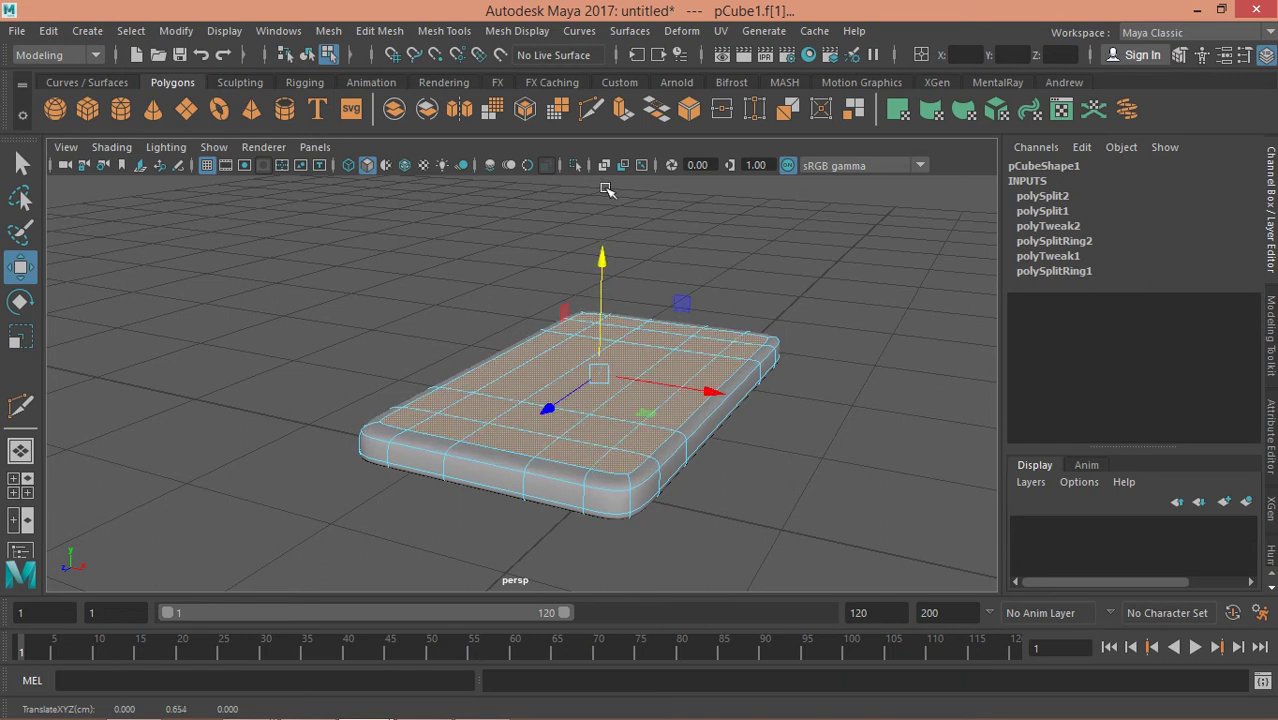
# - Extrude the phone's top face, scale it slightly inward and raise it a little
pyautogui.click(622, 109)
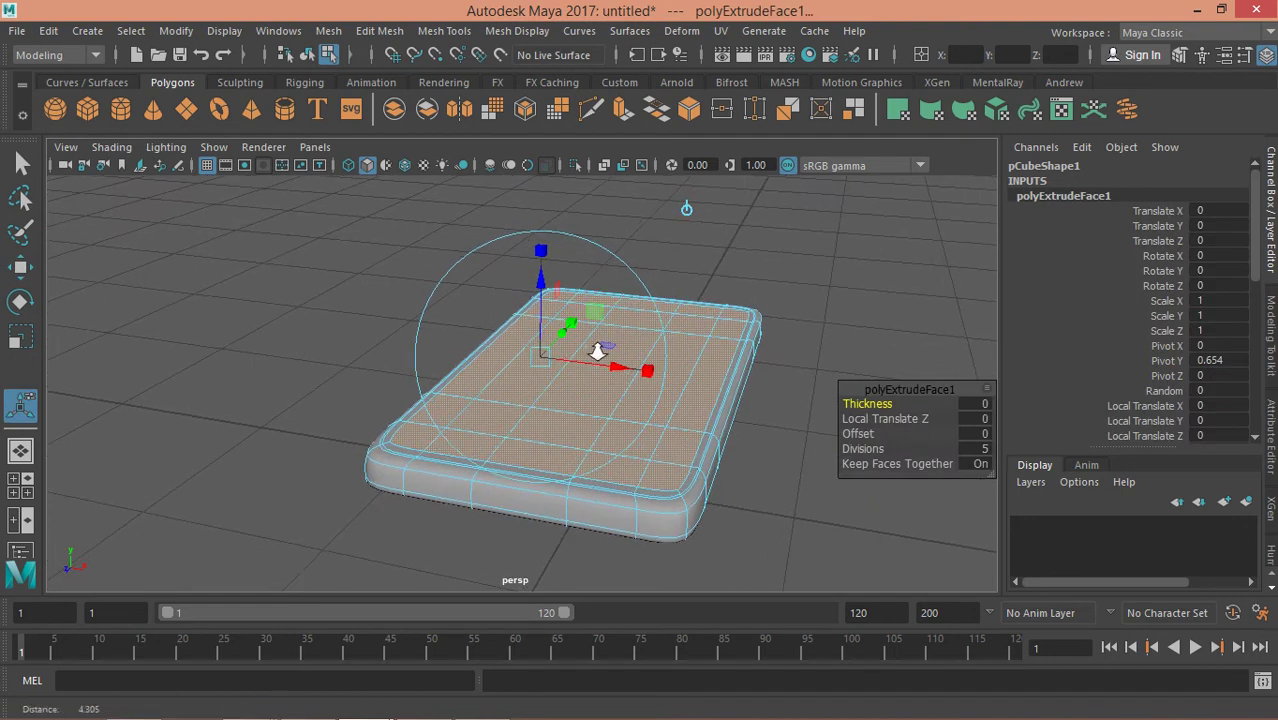
pyautogui.press('r')
pyautogui.moveTo(600, 365); pyautogui.dragTo(593, 368)
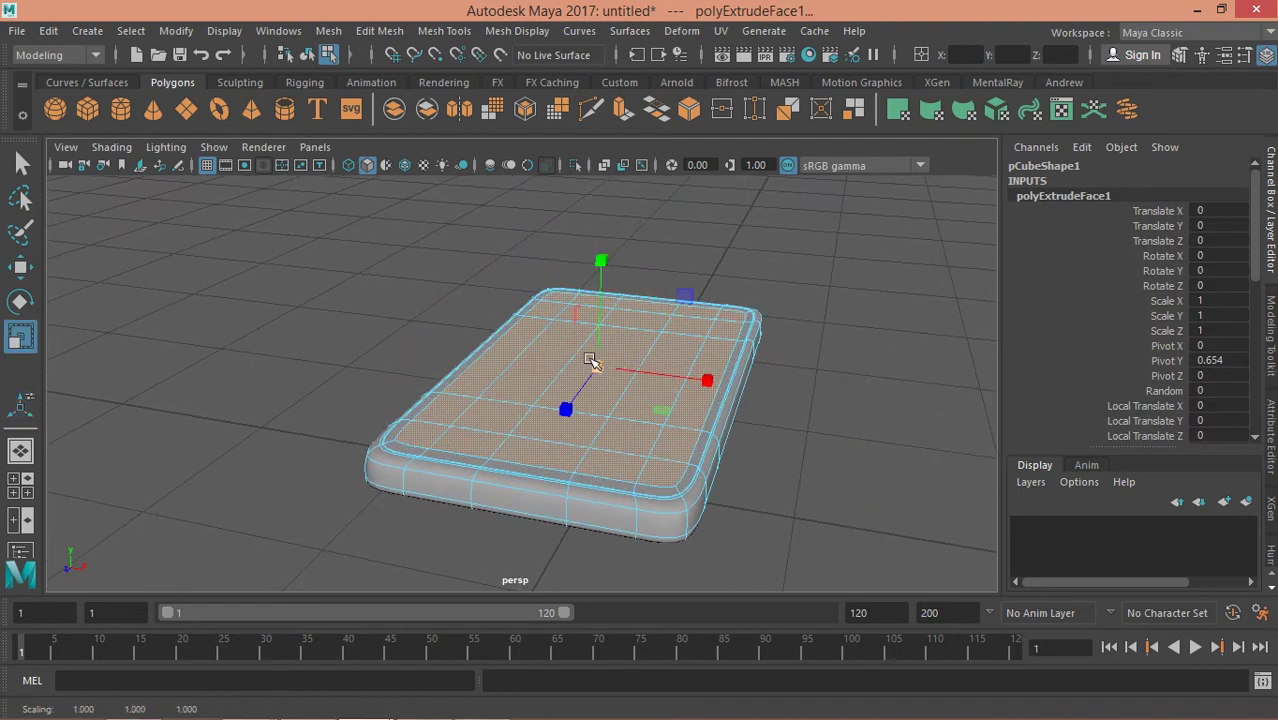
pyautogui.moveTo(597, 317); pyautogui.dragTo(598, 328)
pyautogui.press('w')
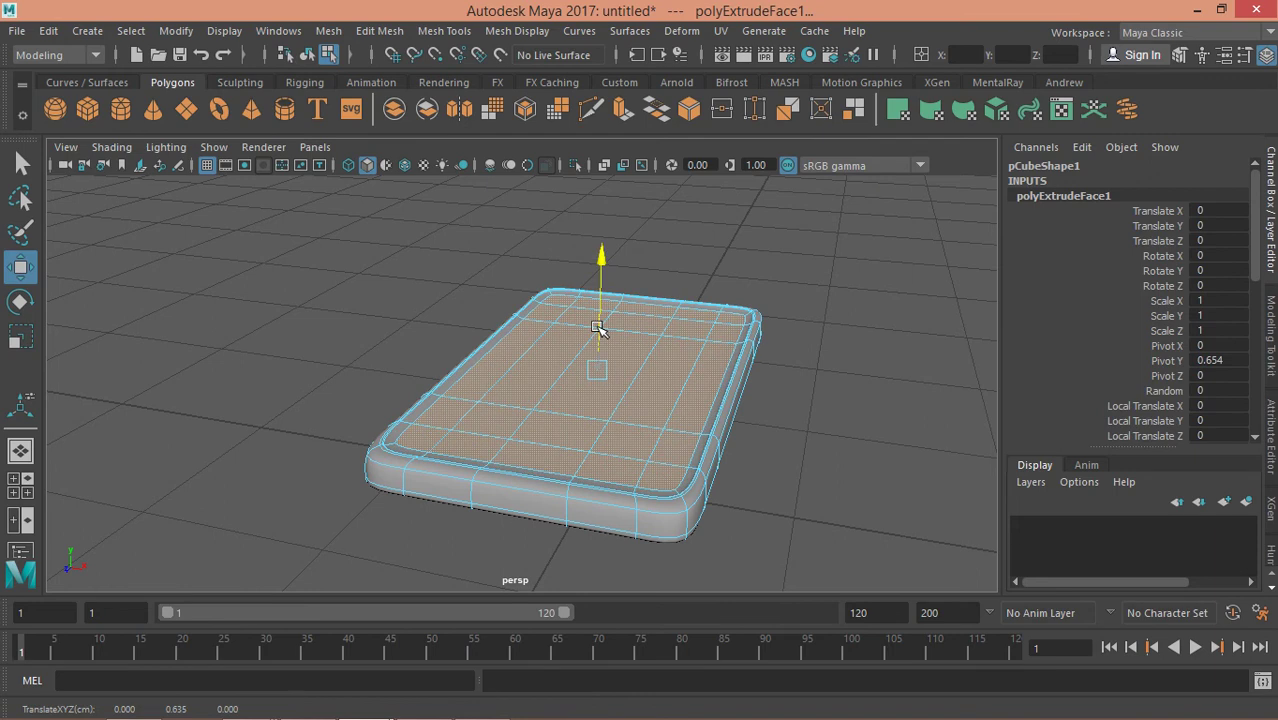
pyautogui.moveTo(598, 328); pyautogui.dragTo(599, 328)
pyautogui.moveTo(613, 345)
pyautogui.keyDown('alt'); pyautogui.mouseDown(button='right')
pyautogui.moveTo(710, 373)
pyautogui.moveTo(688, 360)
pyautogui.mouseUp(button='right'); pyautogui.keyUp('alt')
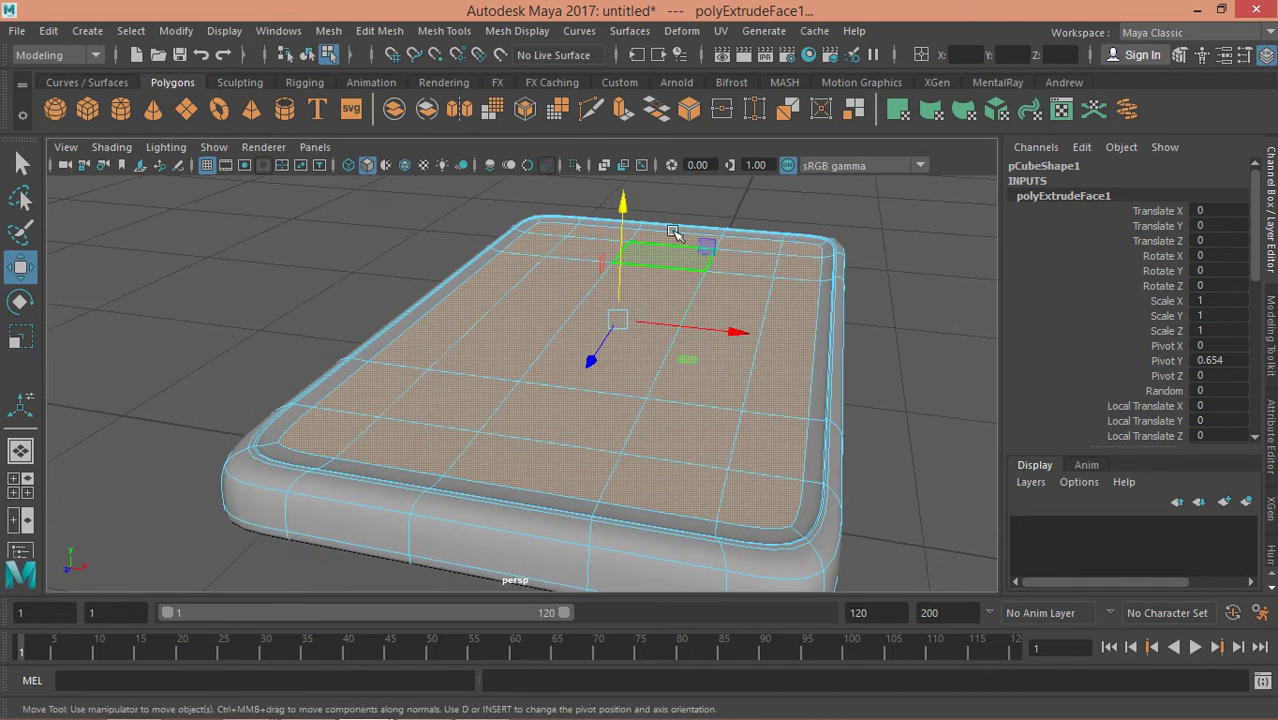
# - Extrude the top face a second time and lift it to form the stepped screen rim
pyautogui.click(621, 112)
pyautogui.press('w')
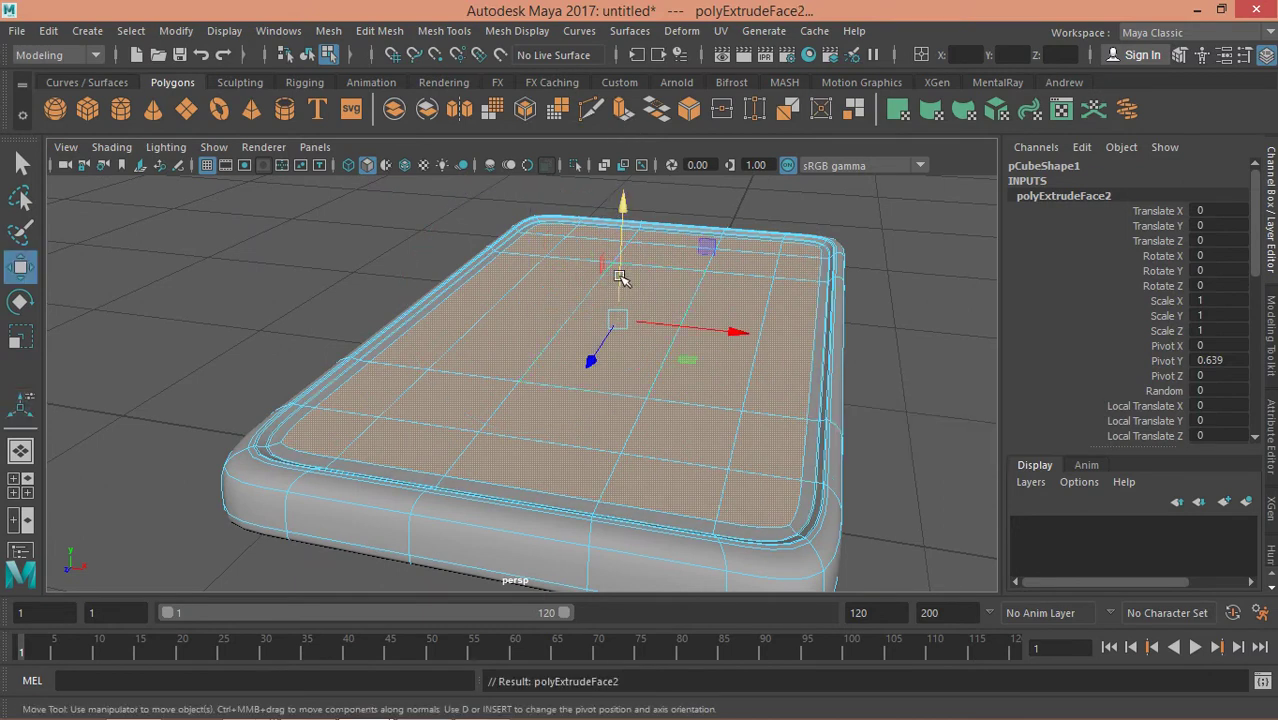
pyautogui.moveTo(620, 275); pyautogui.dragTo(620, 262)
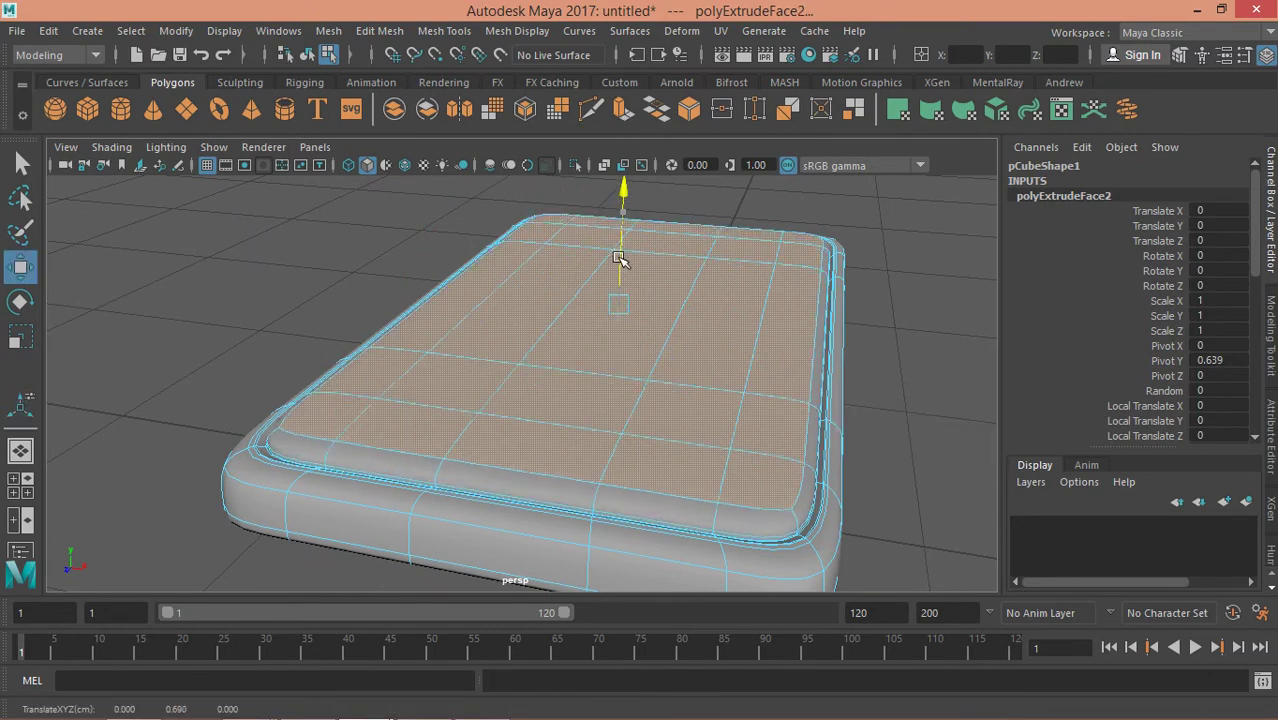
pyautogui.press('q')
pyautogui.moveTo(706, 318)
pyautogui.keyDown('alt'); pyautogui.mouseDown()
pyautogui.moveTo(456, 292)
pyautogui.moveTo(448, 403)
pyautogui.moveTo(622, 326)
pyautogui.moveTo(533, 354)
pyautogui.moveTo(448, 359)
pyautogui.moveTo(462, 365)
pyautogui.mouseUp(); pyautogui.keyUp('alt')
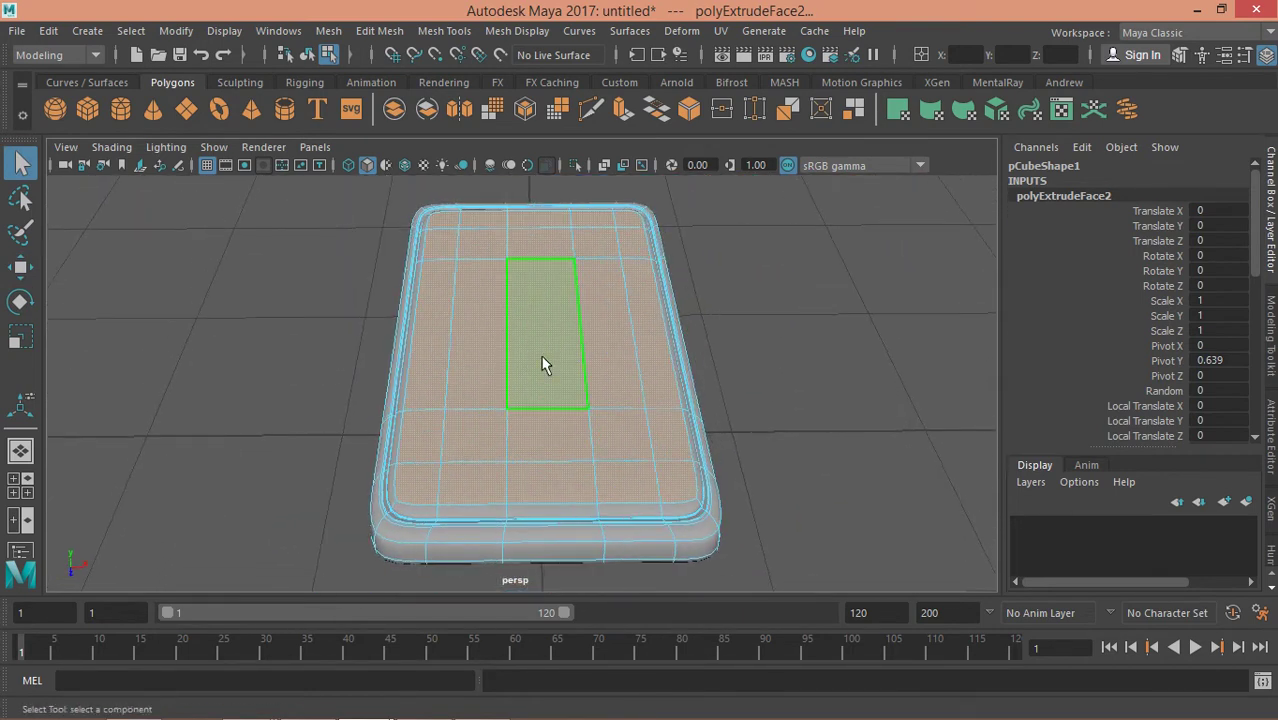
pyautogui.rightClick(462, 365)
pyautogui.click(543, 277)
pyautogui.click(743, 297)
pyautogui.moveTo(743, 297)
pyautogui.keyDown('alt'); pyautogui.mouseDown()
pyautogui.moveTo(599, 314)
pyautogui.moveTo(499, 251)
pyautogui.moveTo(476, 363)
pyautogui.moveTo(624, 336)
pyautogui.moveTo(682, 305)
pyautogui.moveTo(679, 262)
pyautogui.moveTo(668, 351)
pyautogui.mouseUp(); pyautogui.keyUp('alt')
pyautogui.click(668, 351)
pyautogui.moveTo(529, 424)
pyautogui.keyDown('alt'); pyautogui.mouseDown()
pyautogui.moveTo(519, 383)
pyautogui.moveTo(519, 421)
pyautogui.mouseUp(); pyautogui.keyUp('alt')
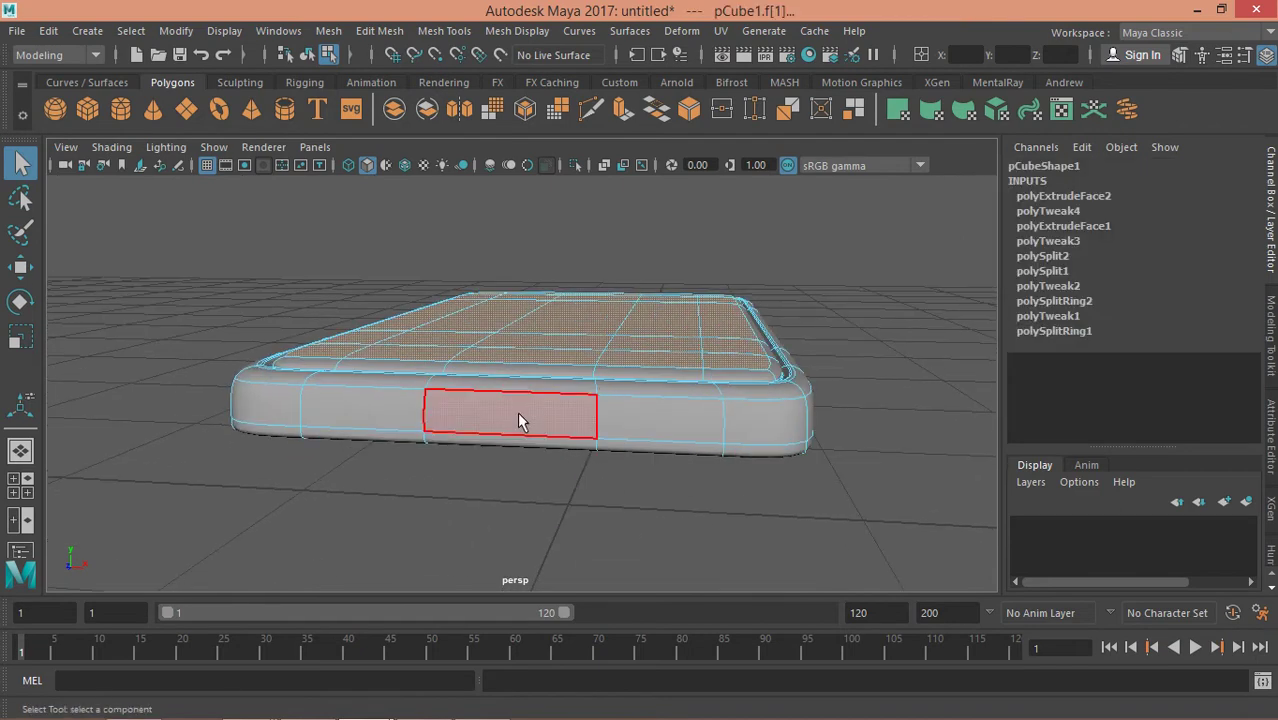
pyautogui.moveTo(519, 421); pyautogui.dragTo(519, 279, button='right')
pyautogui.keyDown('alt'); pyautogui.moveTo(518, 275); pyautogui.dragTo(546, 413); pyautogui.keyUp('alt')
pyautogui.moveTo(546, 413); pyautogui.dragTo(551, 214, button='right')
pyautogui.moveTo(558, 398)
pyautogui.keyDown('alt'); pyautogui.mouseDown()
pyautogui.moveTo(612, 431)
pyautogui.moveTo(567, 438)
pyautogui.mouseUp(); pyautogui.keyUp('alt')
pyautogui.click(612, 431)
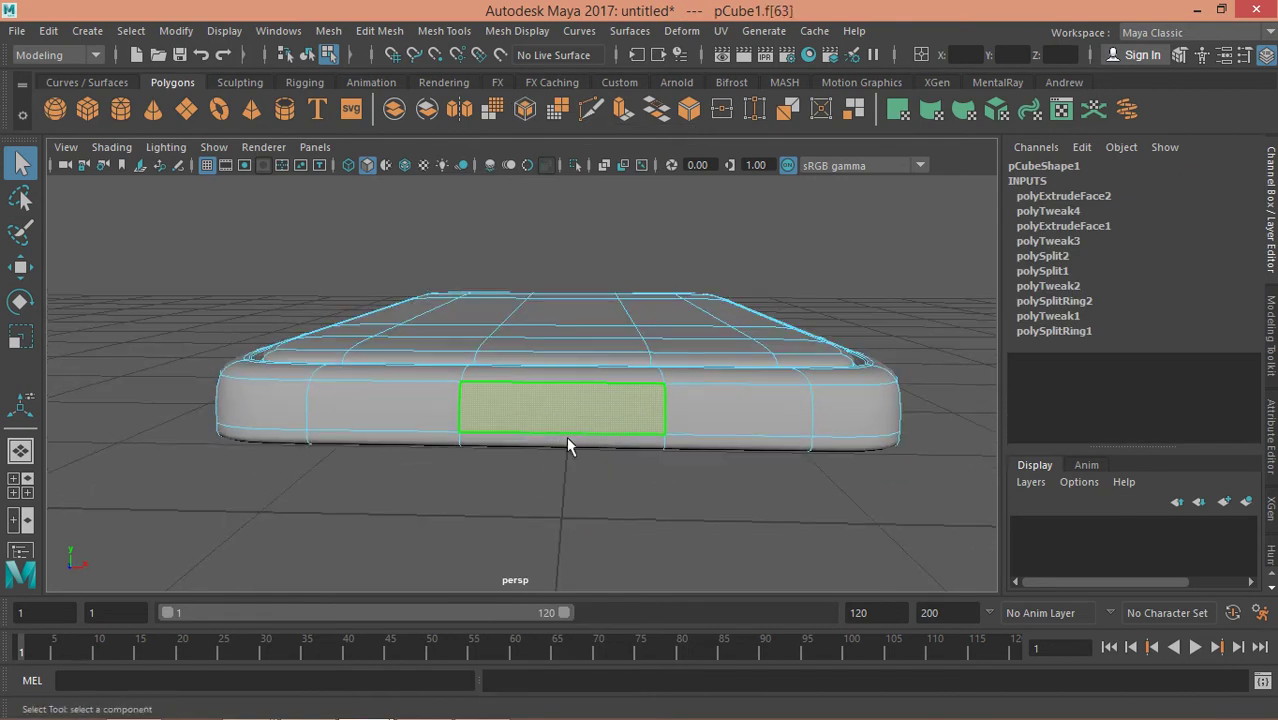
pyautogui.keyDown('alt'); pyautogui.moveTo(567, 438); pyautogui.dragTo(607, 448, button='right'); pyautogui.keyUp('alt')
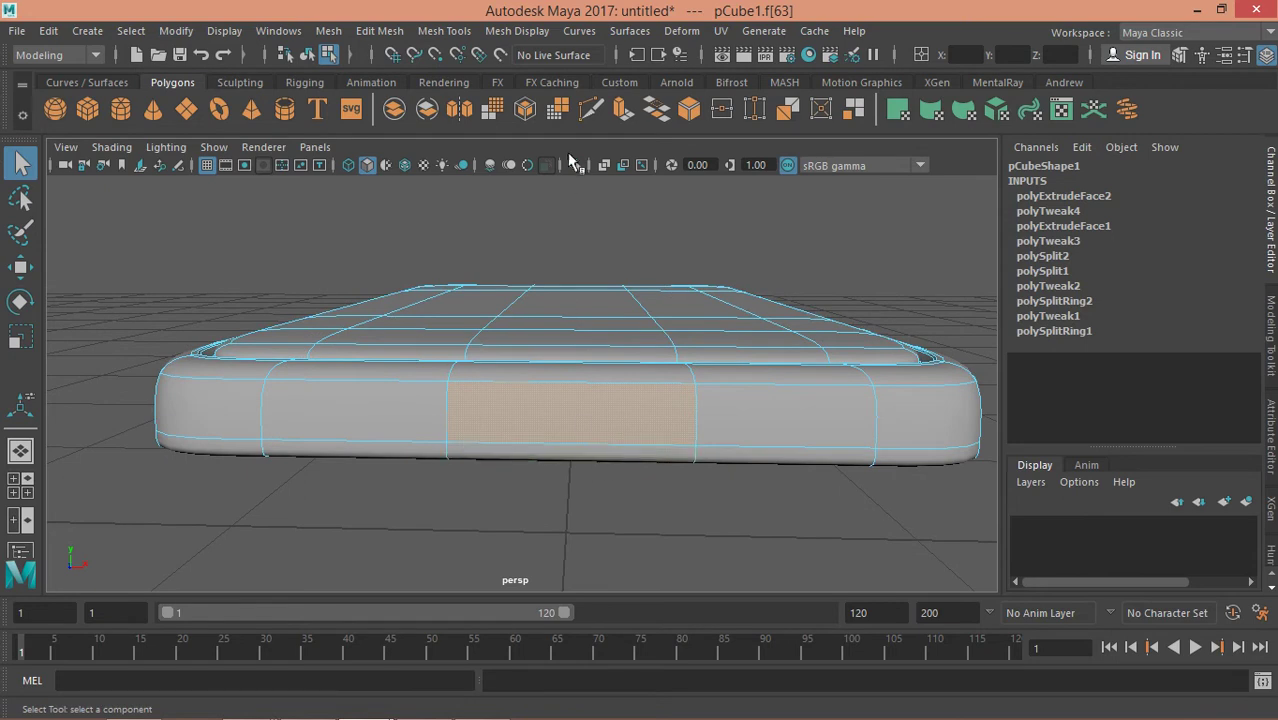
pyautogui.keyDown('alt'); pyautogui.moveTo(574, 158); pyautogui.dragTo(537, 215); pyautogui.keyUp('alt')
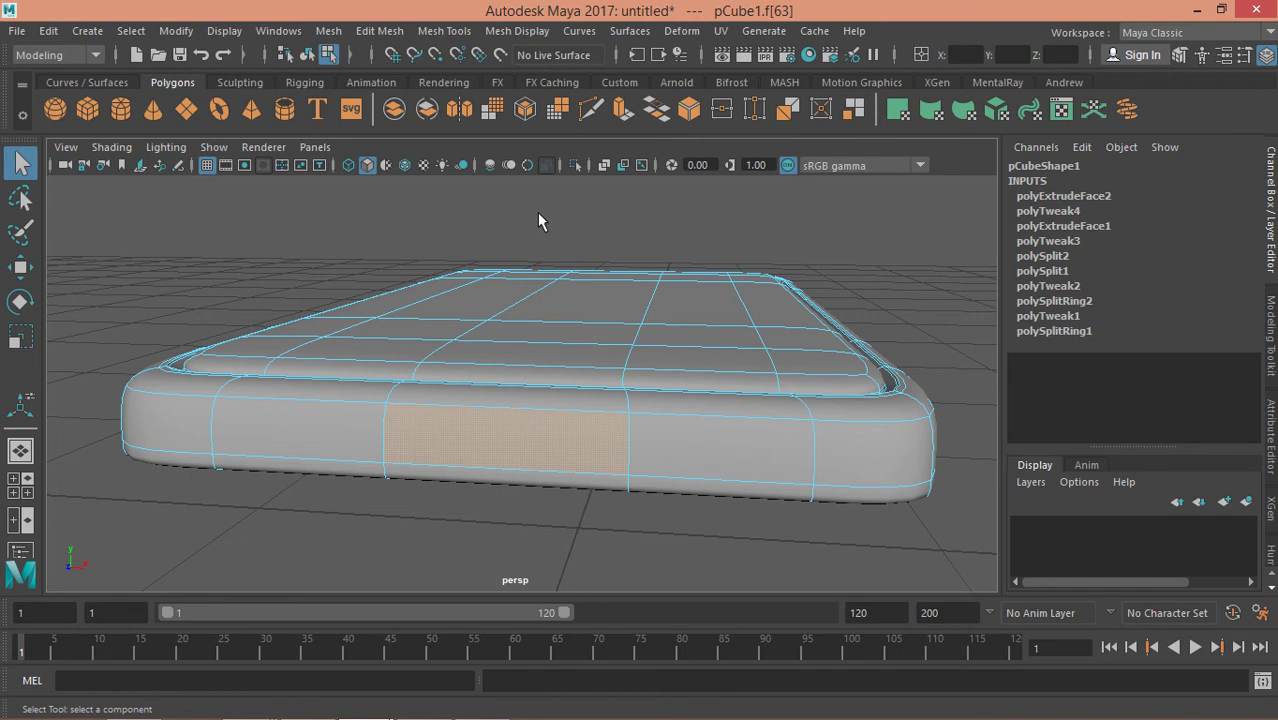
pyautogui.rightClick(531, 411)
# - Add new edge loops across the phone's long side with Edge Ring Split
pyautogui.click(531, 150)
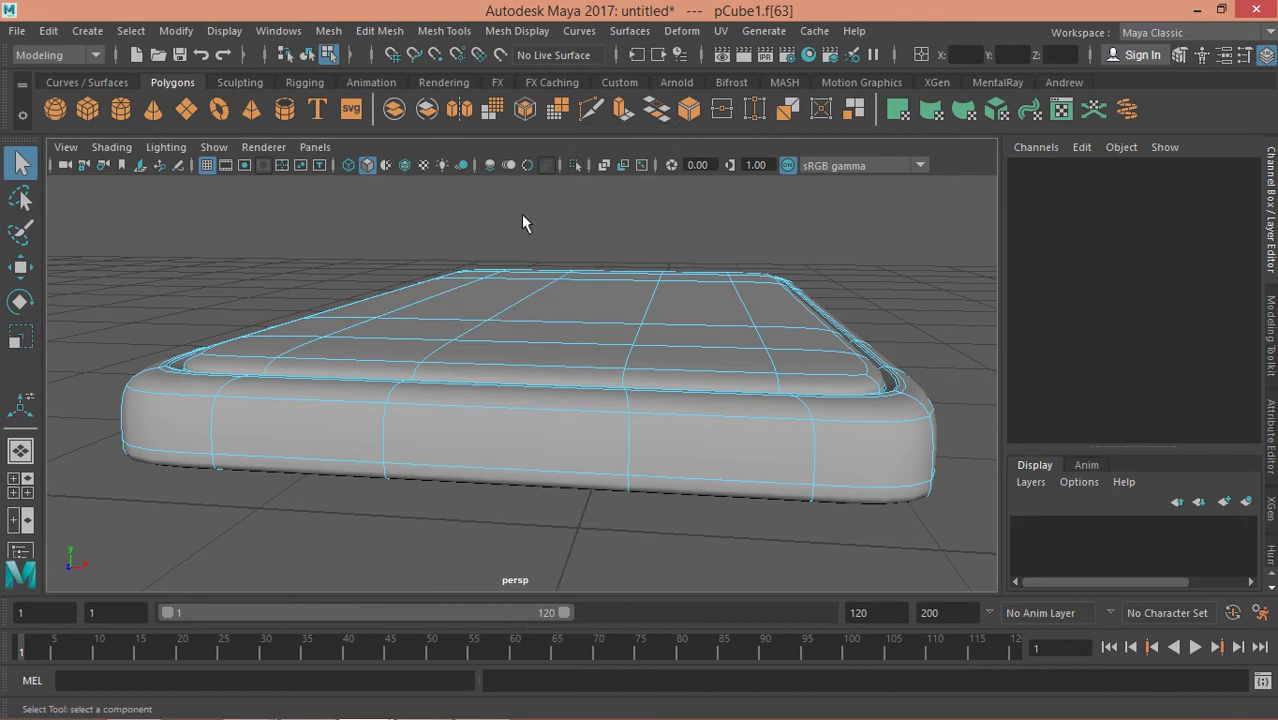
pyautogui.click(513, 418)
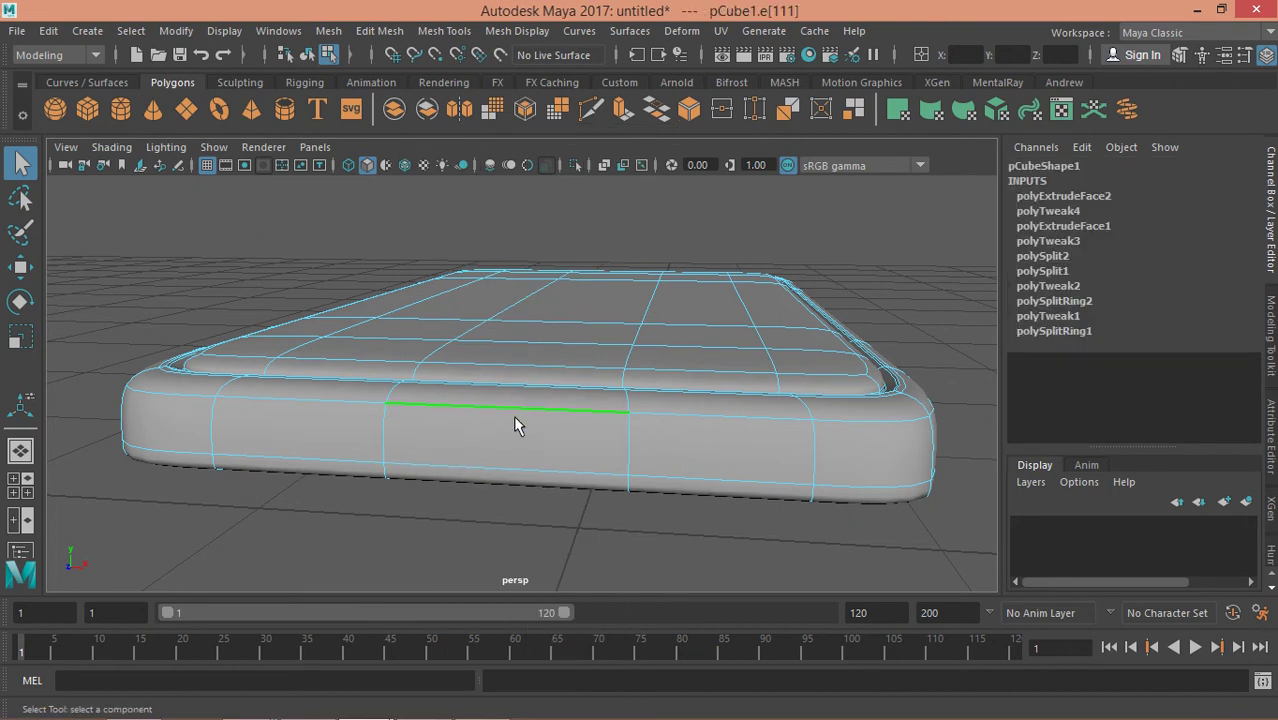
pyautogui.moveTo(518, 418)
pyautogui.keyDown('ctrl'); pyautogui.mouseDown(button='right')
pyautogui.moveTo(480, 440)
pyautogui.moveTo(531, 464)
pyautogui.mouseUp(button='right'); pyautogui.keyUp('ctrl')
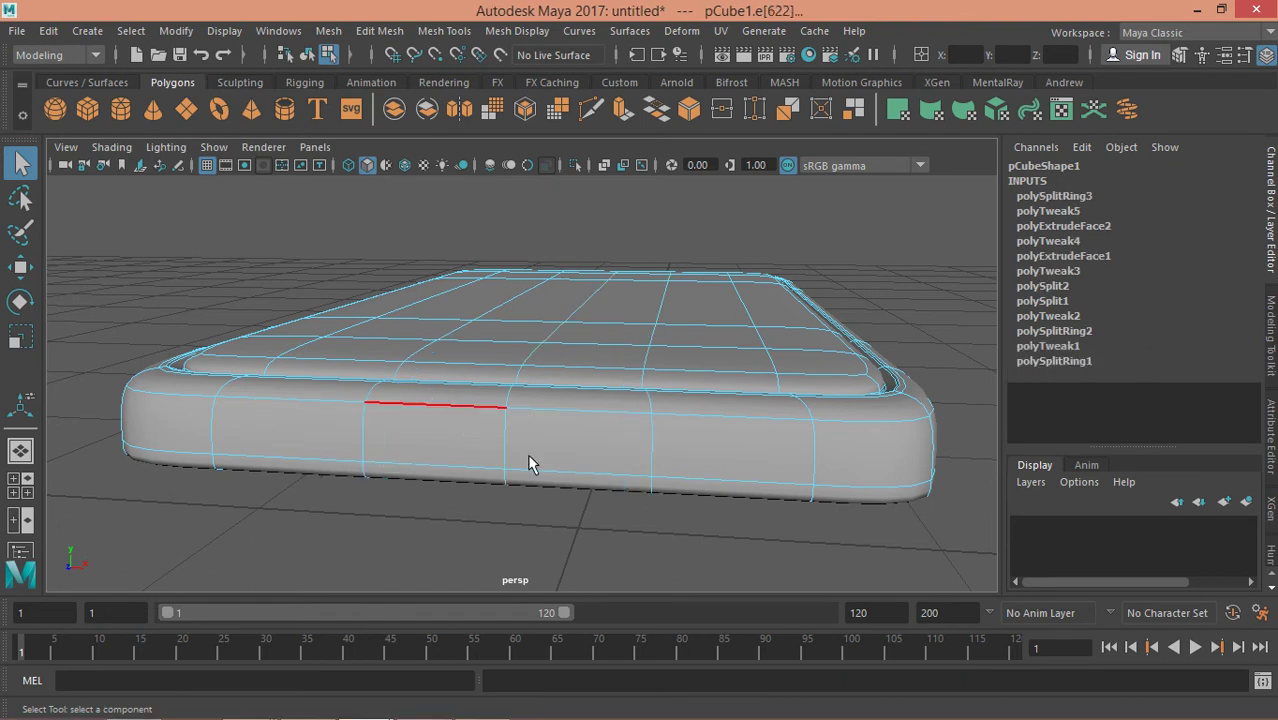
pyautogui.keyDown('alt'); pyautogui.moveTo(530, 460); pyautogui.dragTo(551, 455); pyautogui.keyUp('alt')
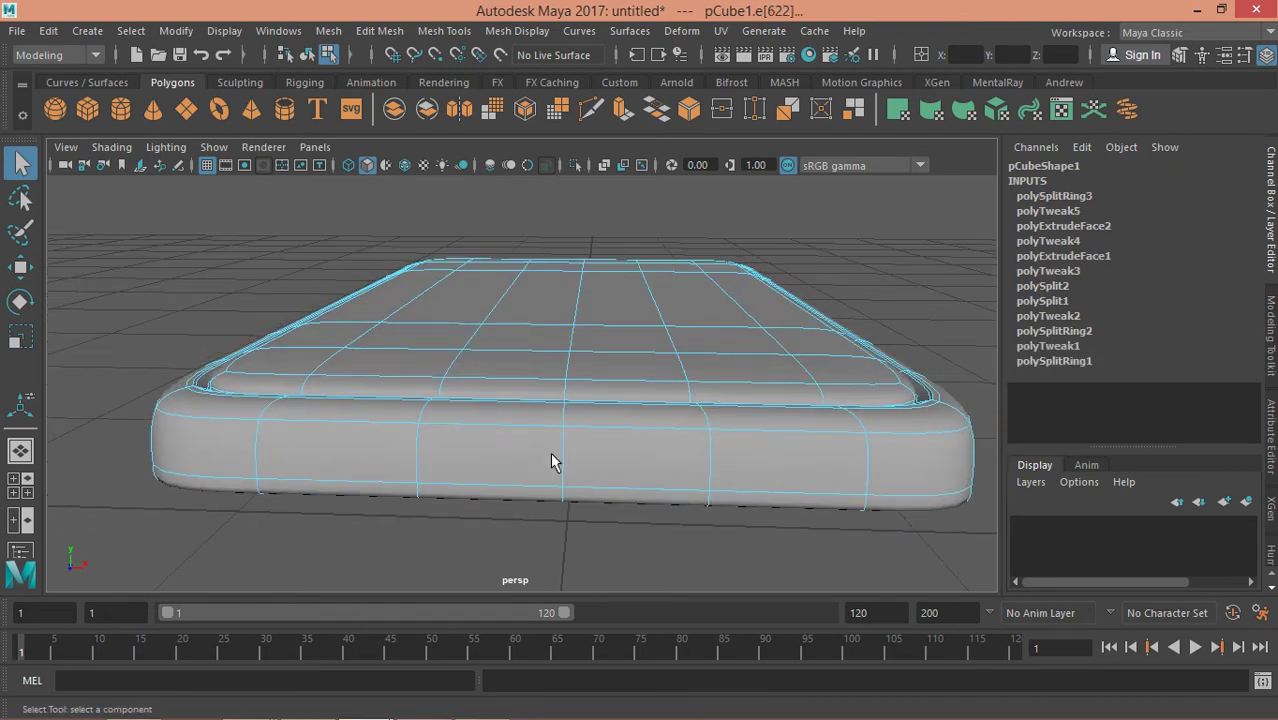
pyautogui.click(561, 453)
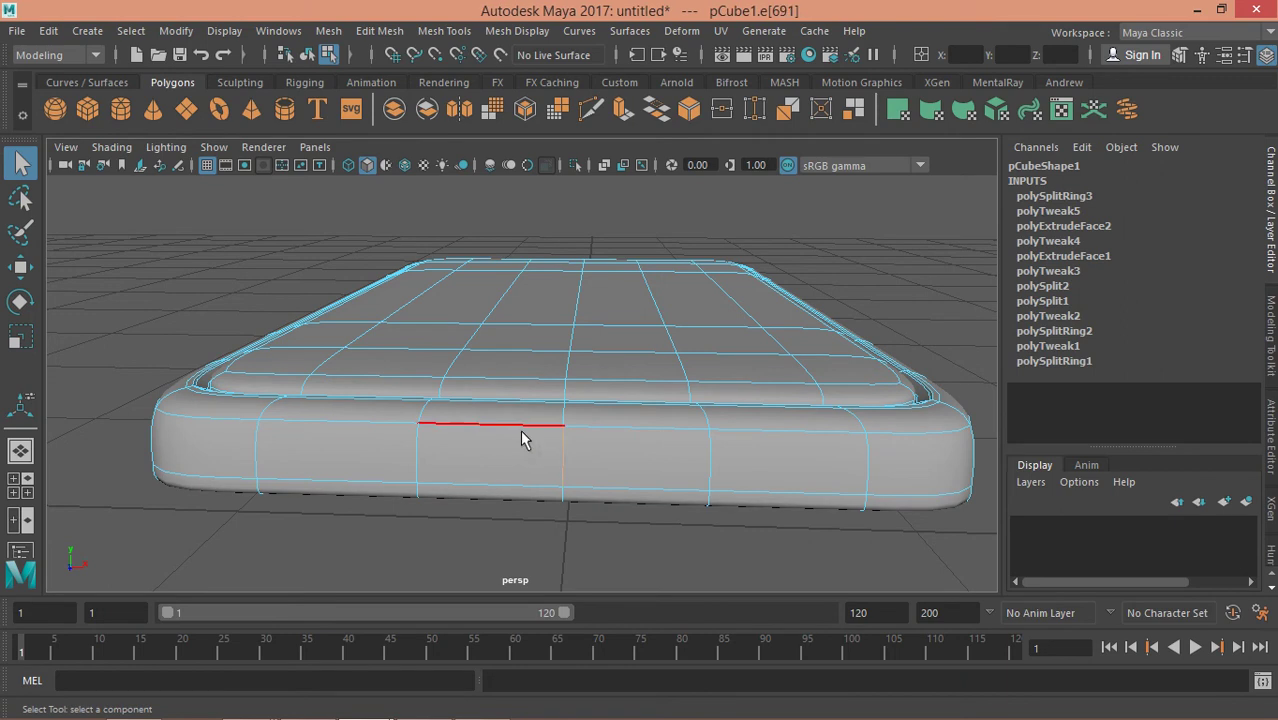
pyautogui.click(522, 436)
pyautogui.moveTo(522, 436)
pyautogui.keyDown('shift'); pyautogui.mouseDown(button='right')
pyautogui.moveTo(454, 465)
pyautogui.moveTo(545, 488)
pyautogui.mouseUp(button='right'); pyautogui.keyUp('shift')
pyautogui.click(617, 428)
# - Split the side wall with a horizontal loop and slide it up toward the top edge
pyautogui.moveTo(618, 429)
pyautogui.keyDown('shift'); pyautogui.mouseDown(button='right')
pyautogui.moveTo(585, 457)
pyautogui.moveTo(632, 476)
pyautogui.mouseUp(button='right'); pyautogui.keyUp('shift')
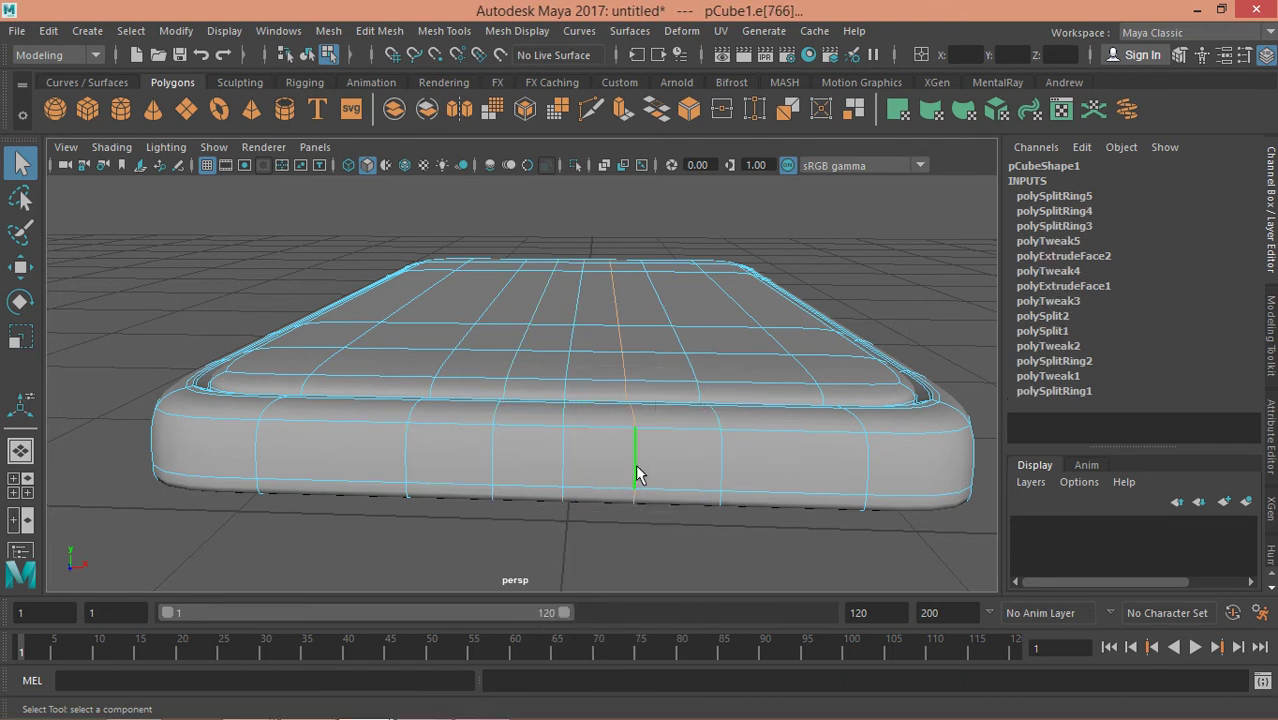
pyautogui.keyDown('alt'); pyautogui.moveTo(640, 470); pyautogui.dragTo(623, 430); pyautogui.keyUp('alt')
pyautogui.click(626, 414)
pyautogui.keyDown('shift'); pyautogui.moveTo(626, 414); pyautogui.dragTo(654, 450, button='right'); pyautogui.keyUp('shift')
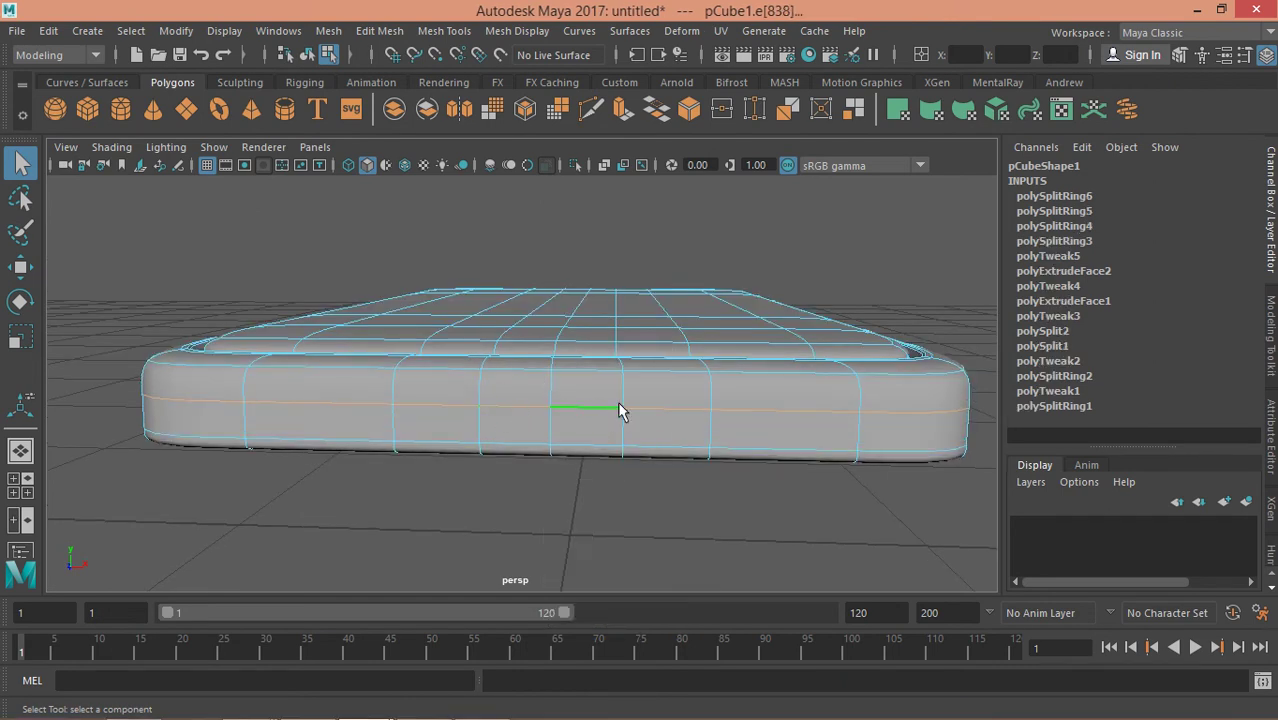
pyautogui.press('w')
pyautogui.moveTo(571, 395); pyautogui.dragTo(576, 290)
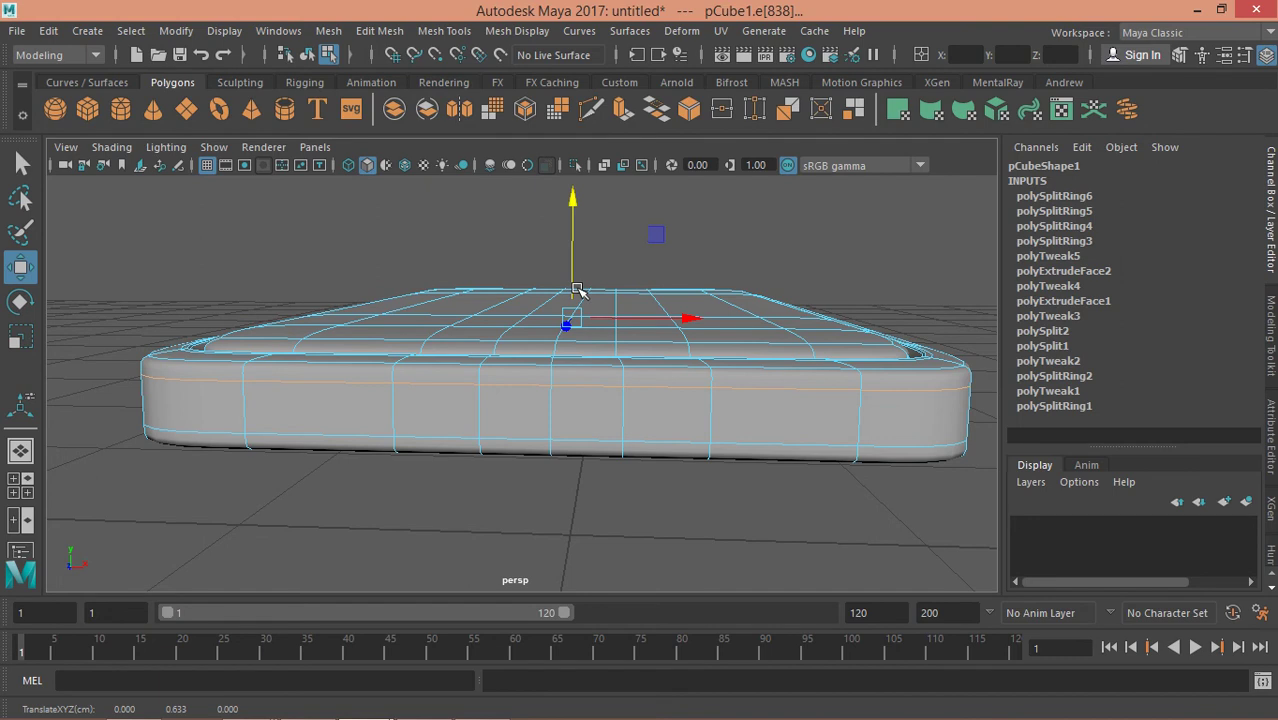
# - Add another horizontal side loop and slide it down toward the bottom edge
pyautogui.click(622, 430)
pyautogui.keyDown('shift'); pyautogui.moveTo(623, 429); pyautogui.dragTo(596, 472, button='right'); pyautogui.keyUp('shift')
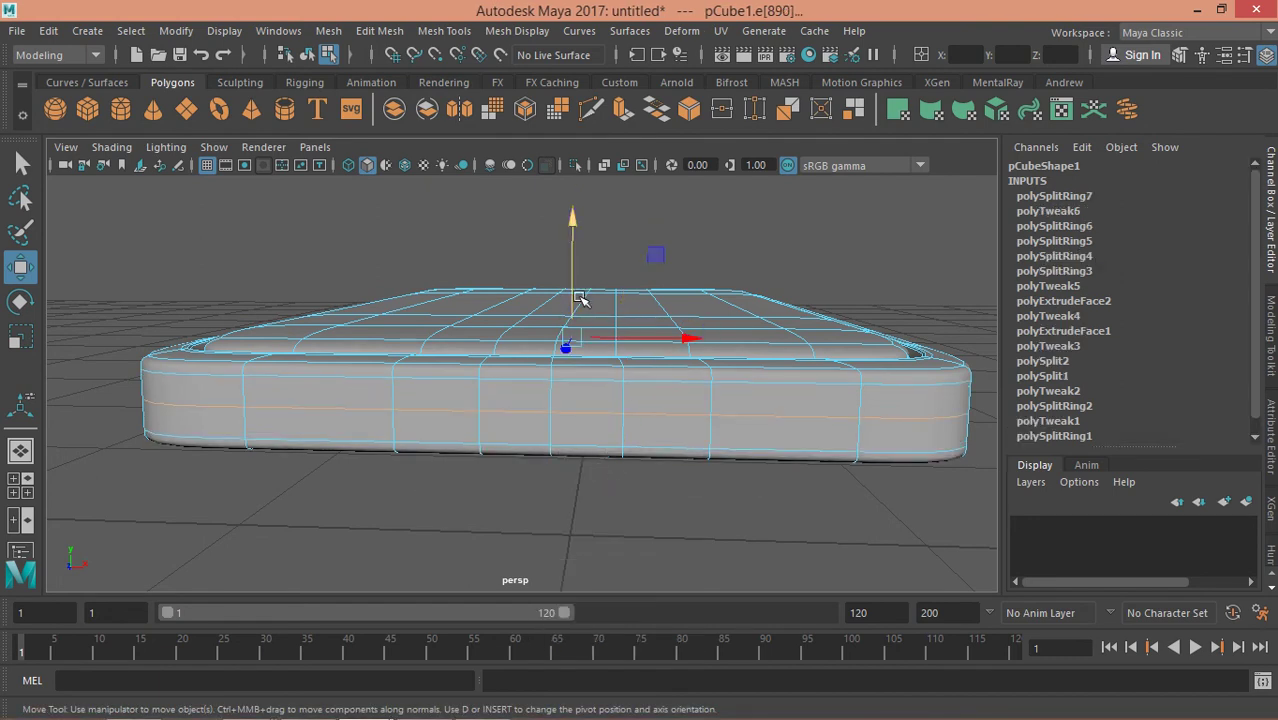
pyautogui.moveTo(571, 283); pyautogui.dragTo(574, 305)
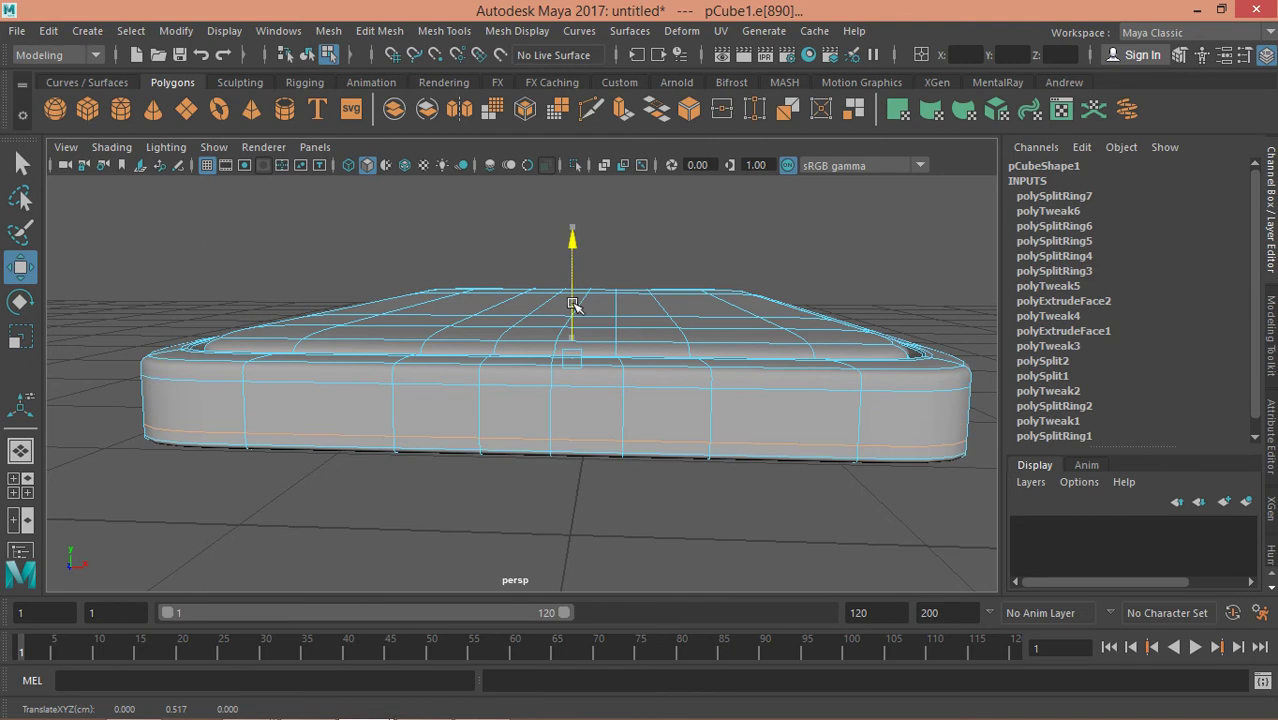
pyautogui.press('q')
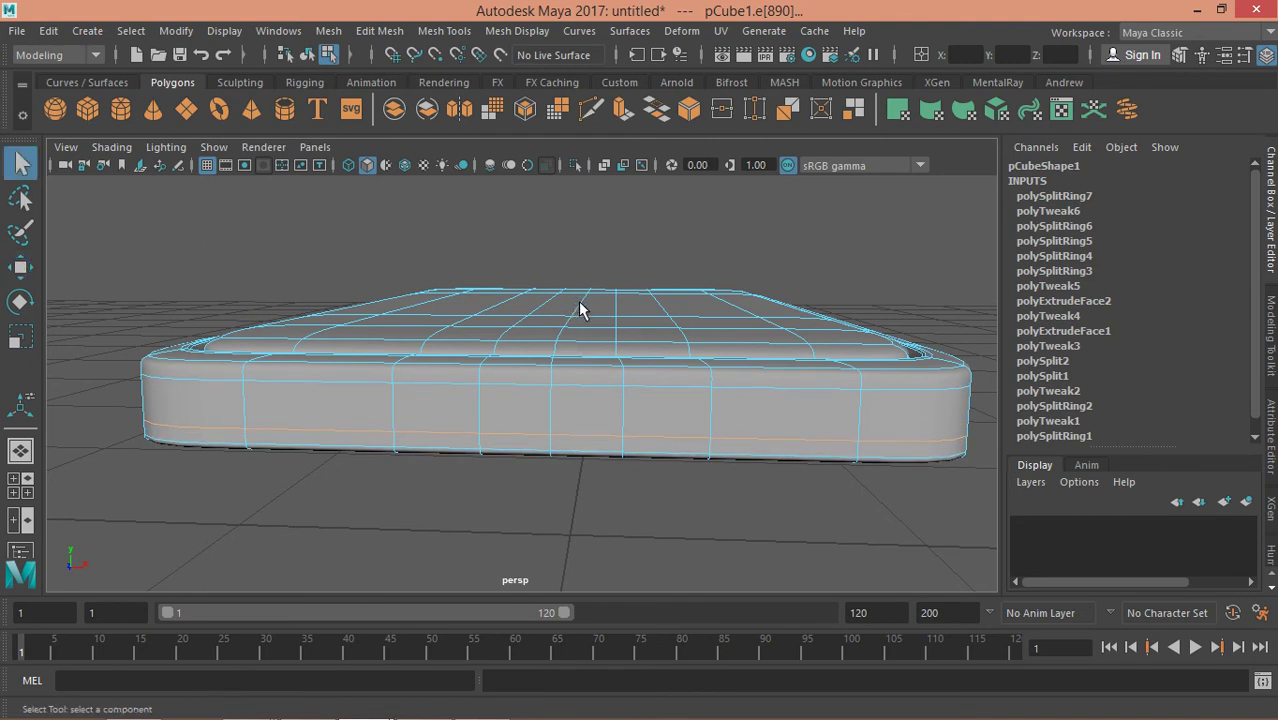
pyautogui.keyDown('alt'); pyautogui.moveTo(577, 301); pyautogui.dragTo(599, 408); pyautogui.keyUp('alt')
pyautogui.moveTo(599, 408); pyautogui.dragTo(598, 213, button='right')
# - Select the two port faces on the phone's end, extrude them and push them inward
pyautogui.click(567, 433)
pyautogui.keyDown('shift'); pyautogui.click(612, 432); pyautogui.keyUp('shift')
pyautogui.keyDown('alt'); pyautogui.moveTo(599, 435); pyautogui.dragTo(519, 434); pyautogui.keyUp('alt')
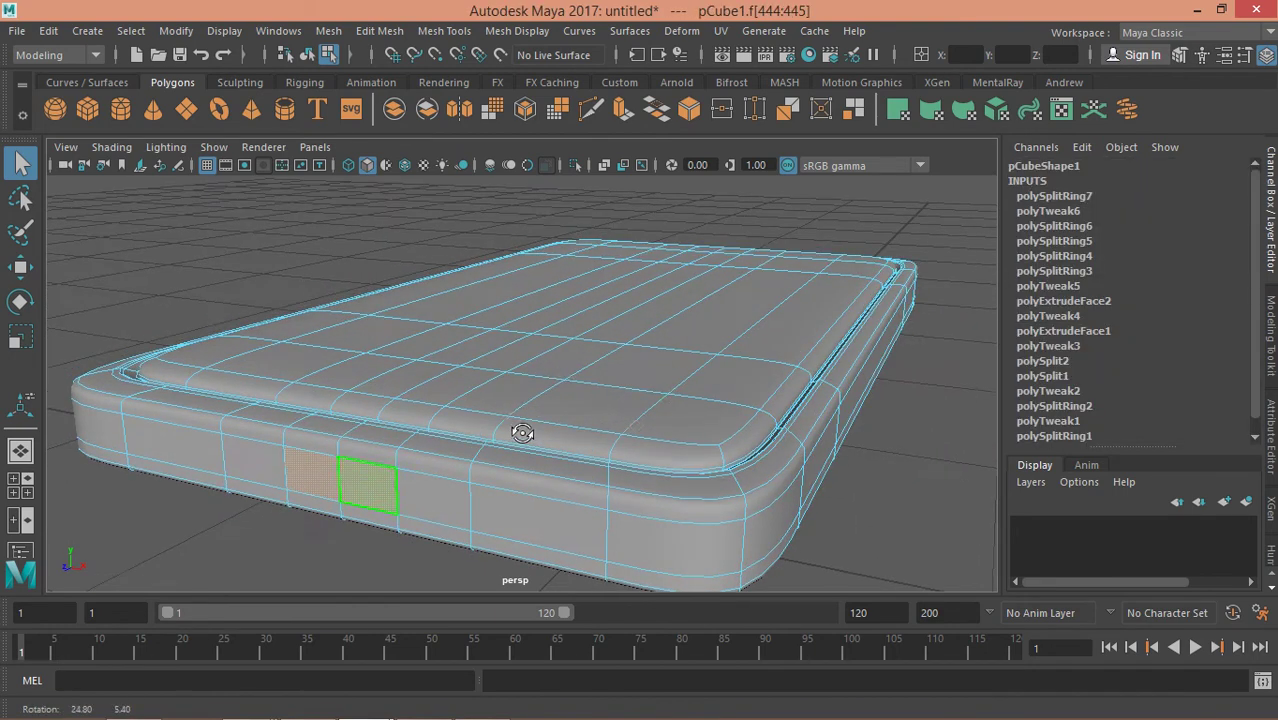
pyautogui.click(620, 111)
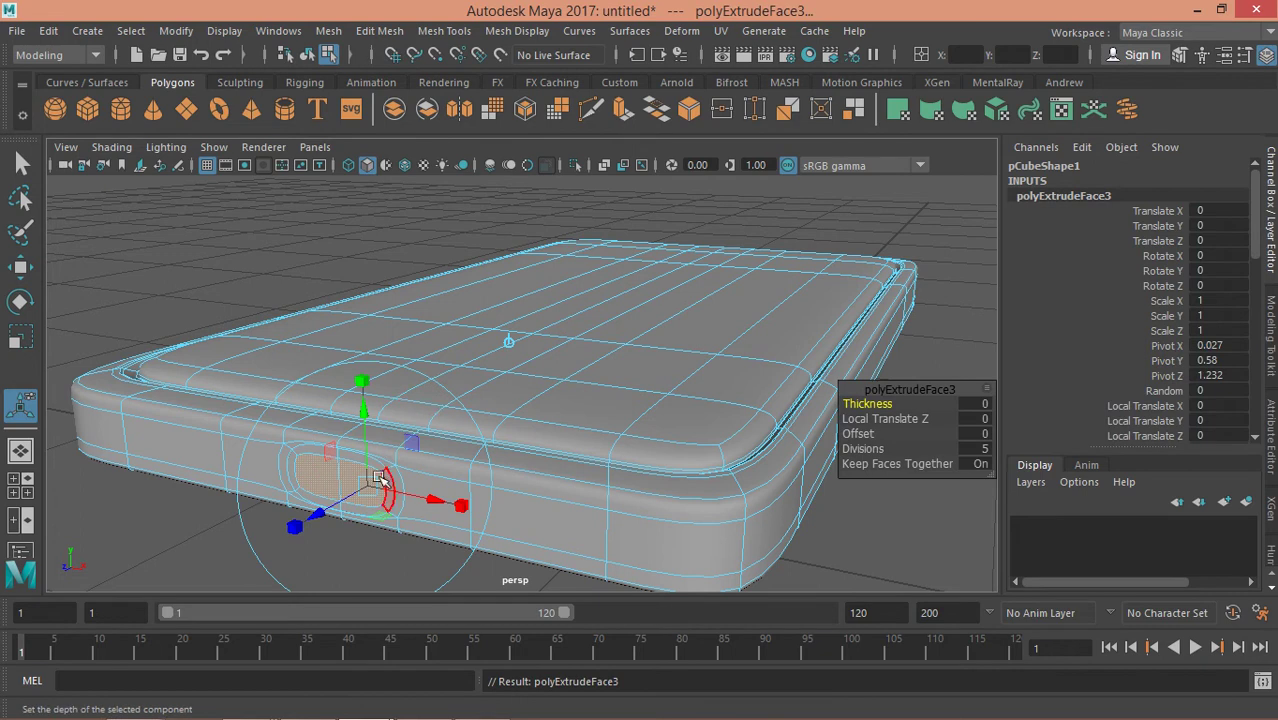
pyautogui.press('w')
pyautogui.moveTo(257, 517); pyautogui.dragTo(313, 500)
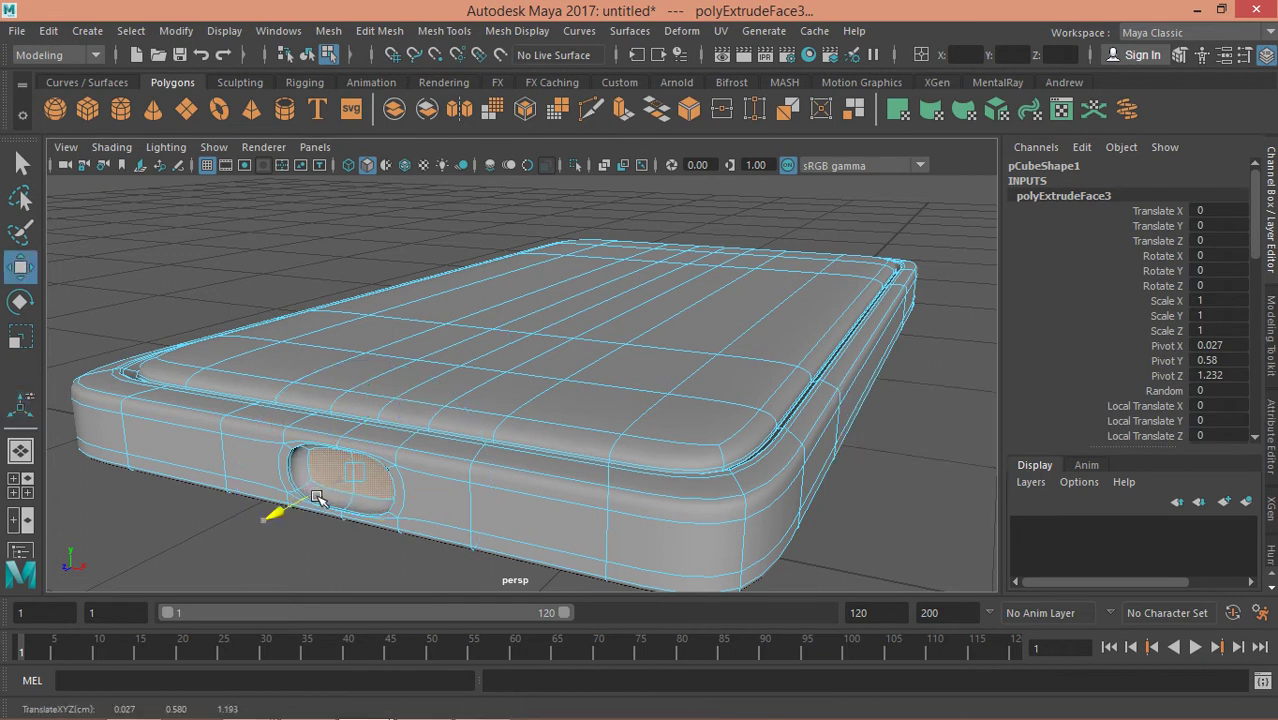
# - Extrude the port faces again to Local Translate Z -0.068 with 1 division
pyautogui.click(620, 111)
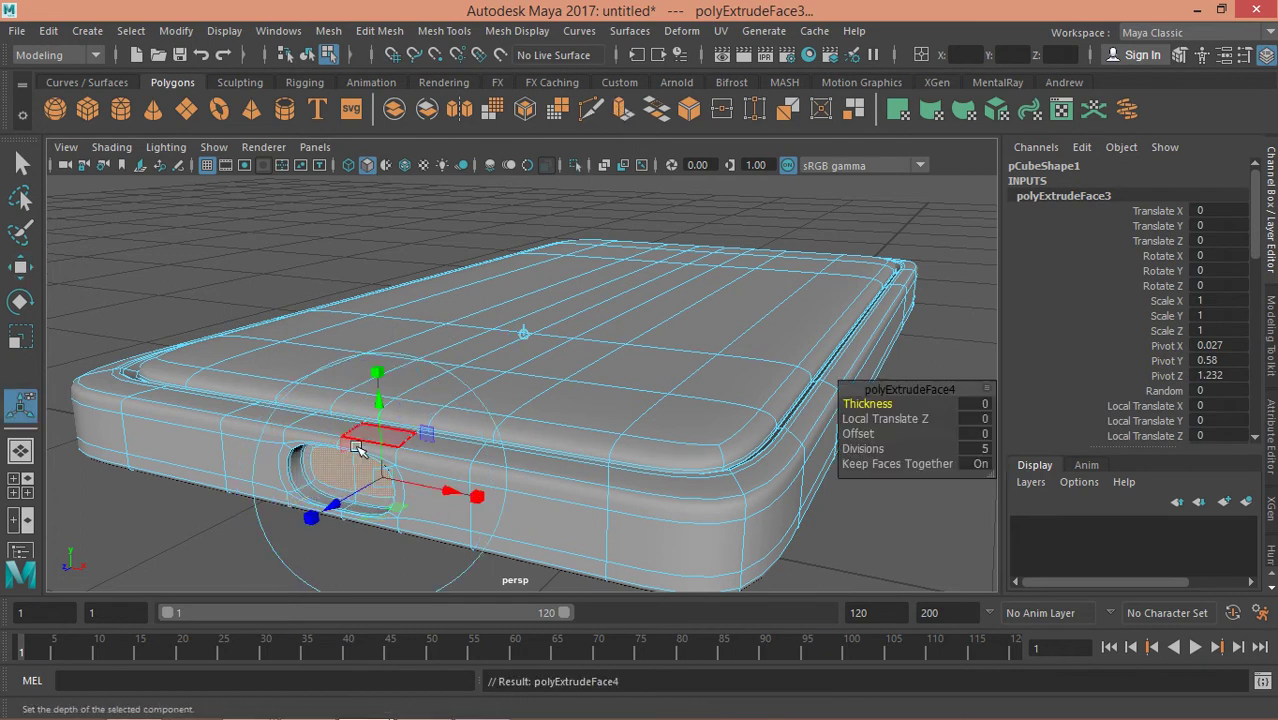
pyautogui.moveTo(334, 507); pyautogui.dragTo(369, 500)
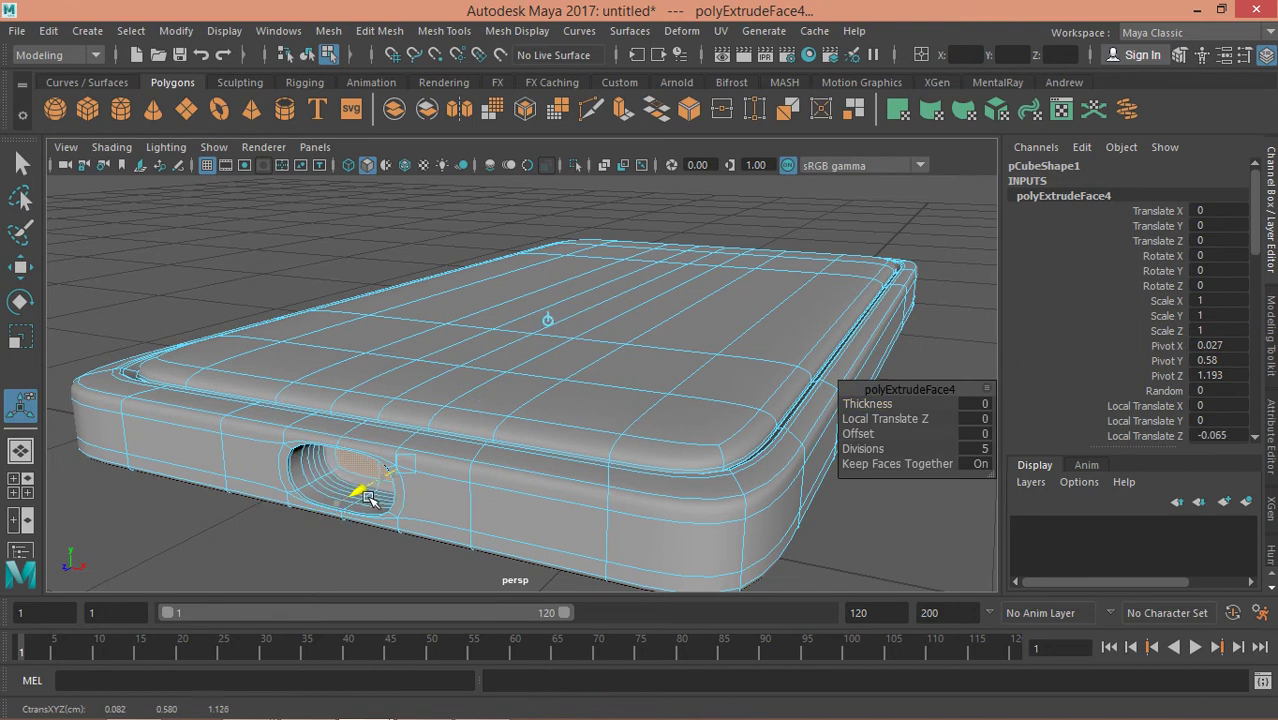
pyautogui.moveTo(369, 500); pyautogui.dragTo(370, 500)
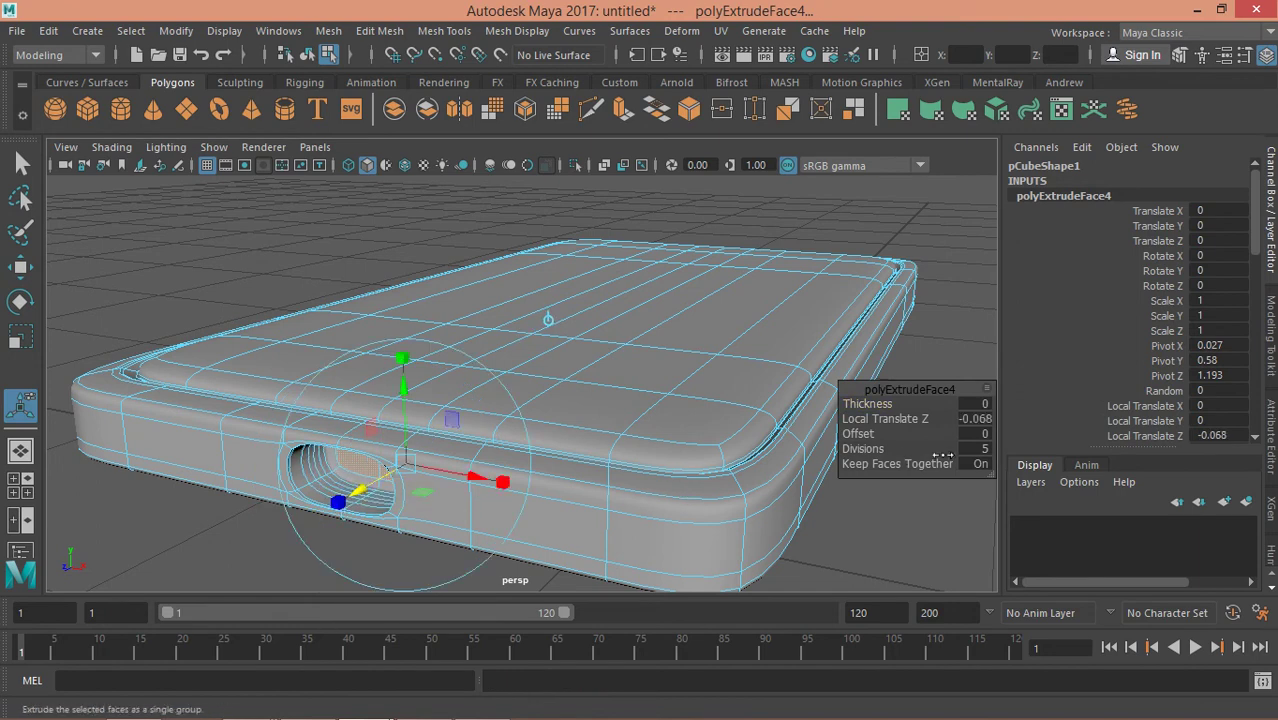
pyautogui.moveTo(888, 449); pyautogui.dragTo(832, 451)
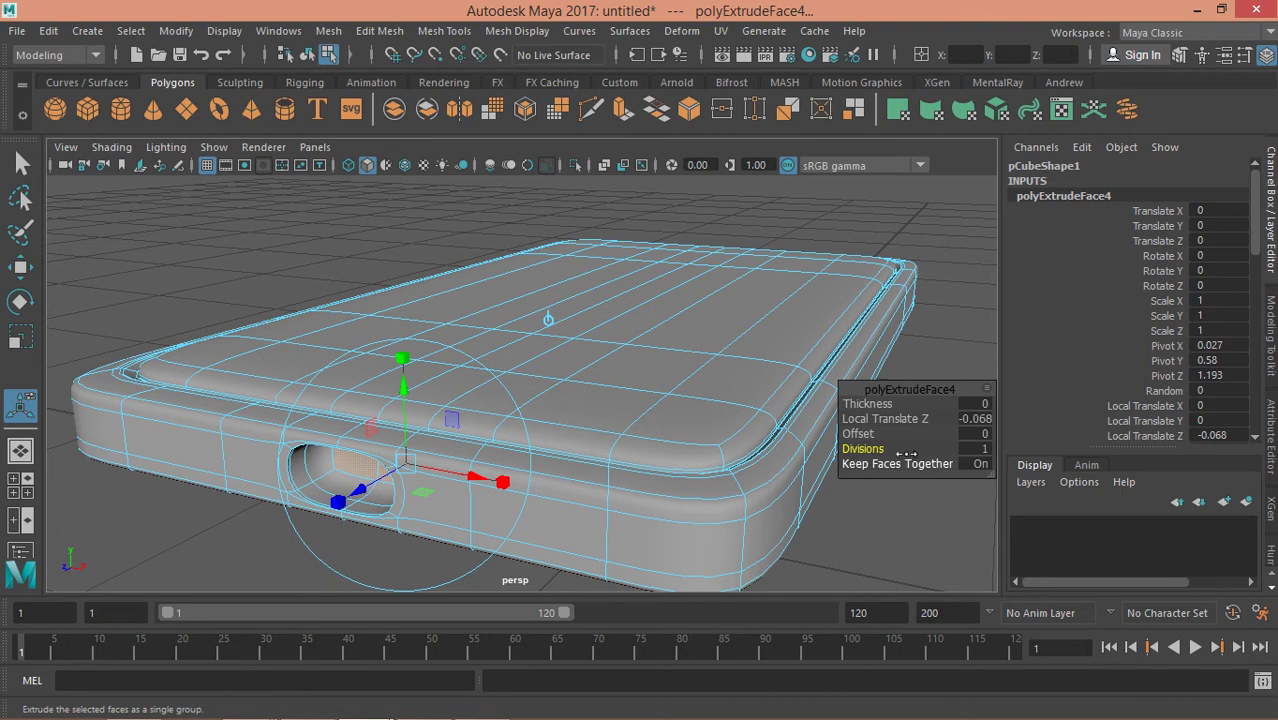
pyautogui.keyDown('alt'); pyautogui.moveTo(485, 403); pyautogui.dragTo(532, 432, button='right'); pyautogui.keyUp('alt')
pyautogui.keyDown('alt'); pyautogui.moveTo(532, 432); pyautogui.dragTo(545, 375); pyautogui.keyUp('alt')
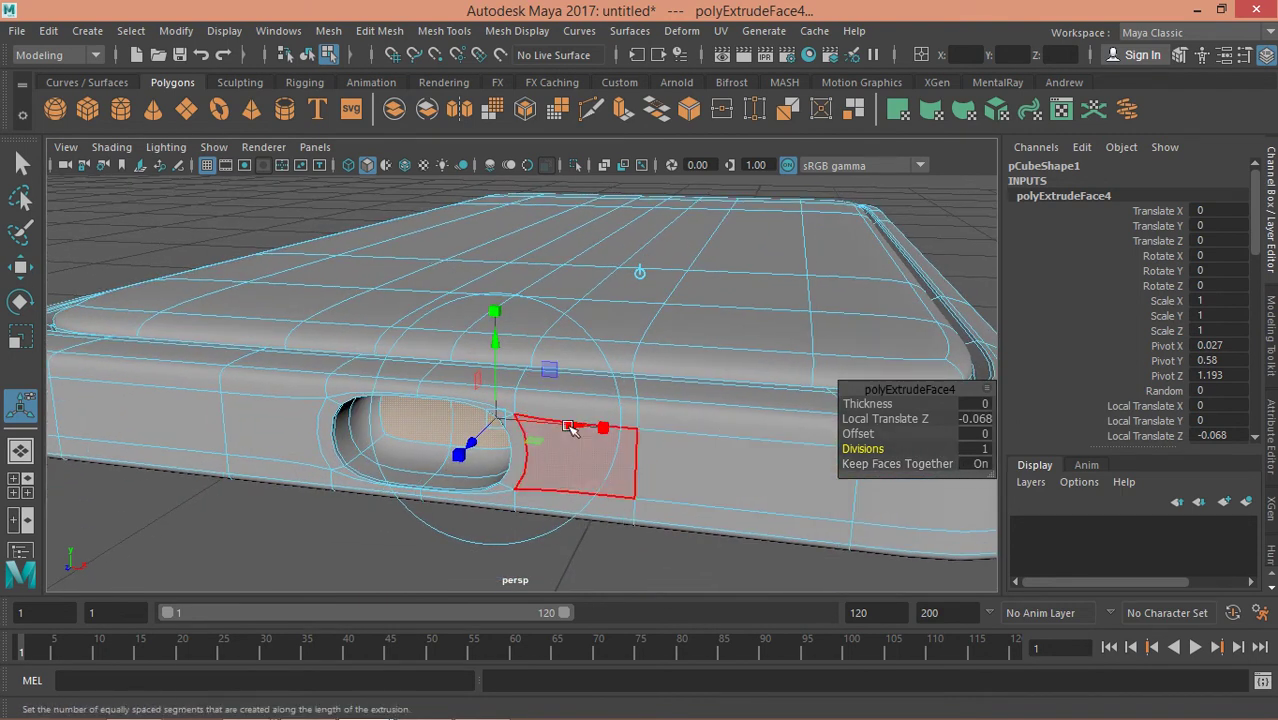
pyautogui.press('q')
pyautogui.moveTo(515, 409)
pyautogui.keyDown('alt'); pyautogui.mouseDown()
pyautogui.moveTo(543, 438)
pyautogui.moveTo(603, 405)
pyautogui.mouseUp(); pyautogui.keyUp('alt')
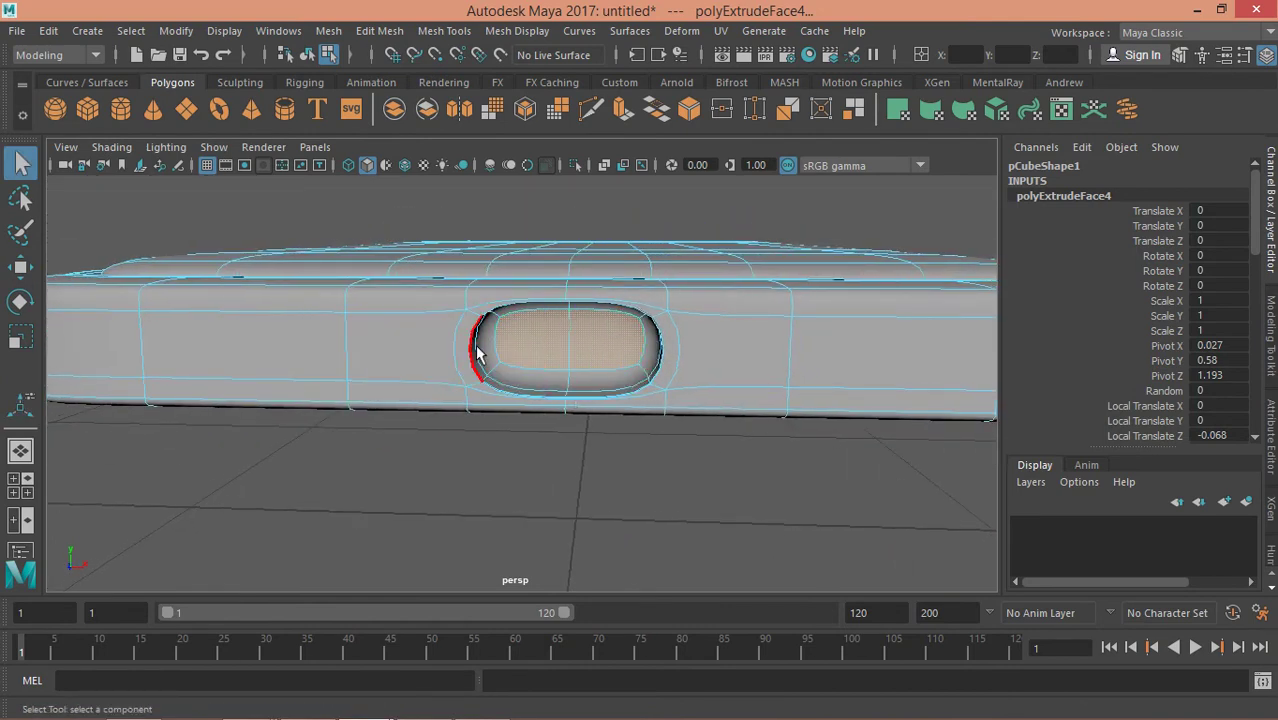
# - Split three edge rings in Edge mode, adding loops through the port slot and across the top
pyautogui.rightClick(326, 350)
pyautogui.click(332, 114)
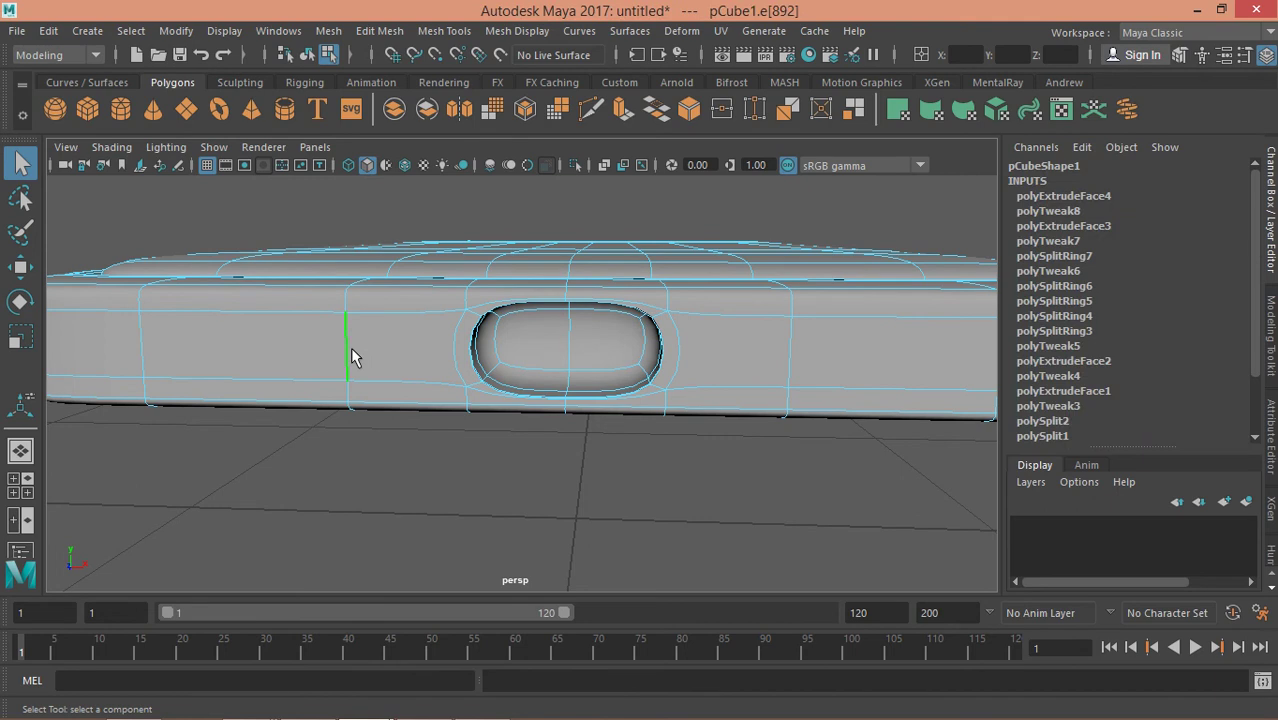
pyautogui.moveTo(349, 352)
pyautogui.keyDown('ctrl'); pyautogui.mouseDown(button='right')
pyautogui.moveTo(295, 372)
pyautogui.moveTo(349, 398)
pyautogui.mouseUp(button='right'); pyautogui.keyUp('ctrl')
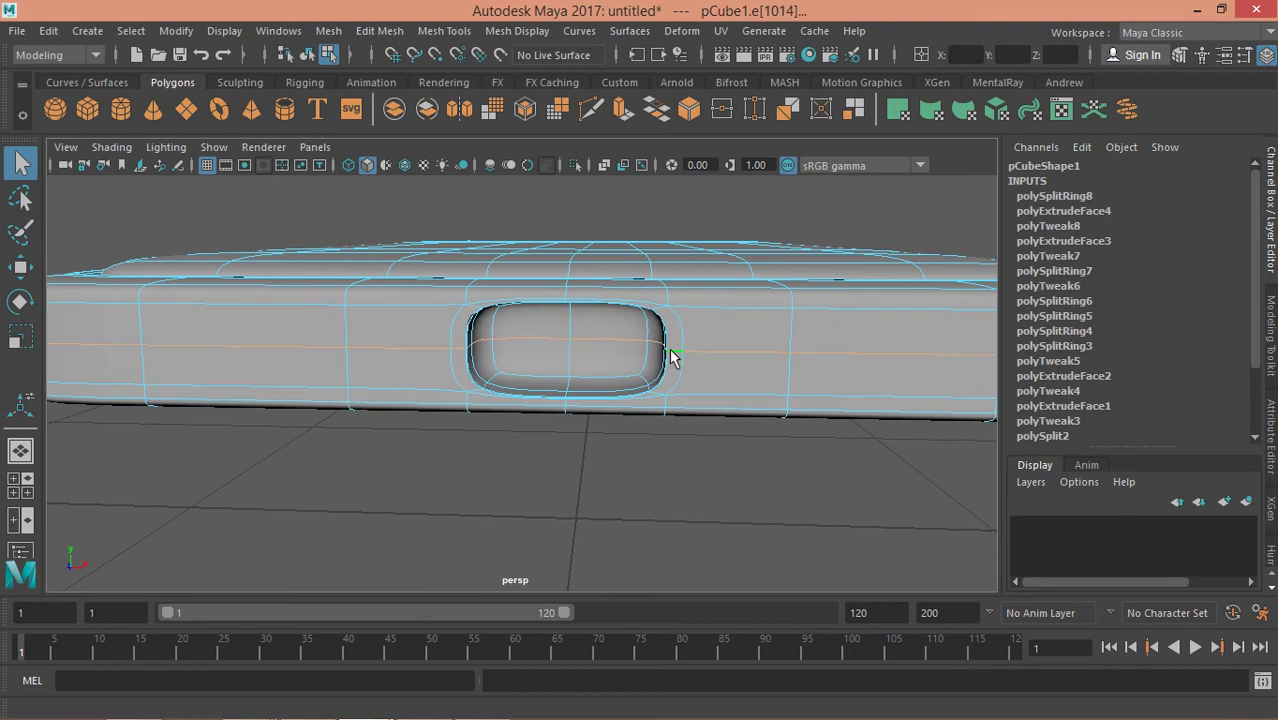
pyautogui.moveTo(665, 349)
pyautogui.keyDown('alt'); pyautogui.mouseDown()
pyautogui.moveTo(653, 383)
pyautogui.moveTo(600, 384)
pyautogui.mouseUp(); pyautogui.keyUp('alt')
pyautogui.click(528, 394)
pyautogui.keyDown('ctrl'); pyautogui.rightClick(528, 394); pyautogui.keyUp('ctrl')
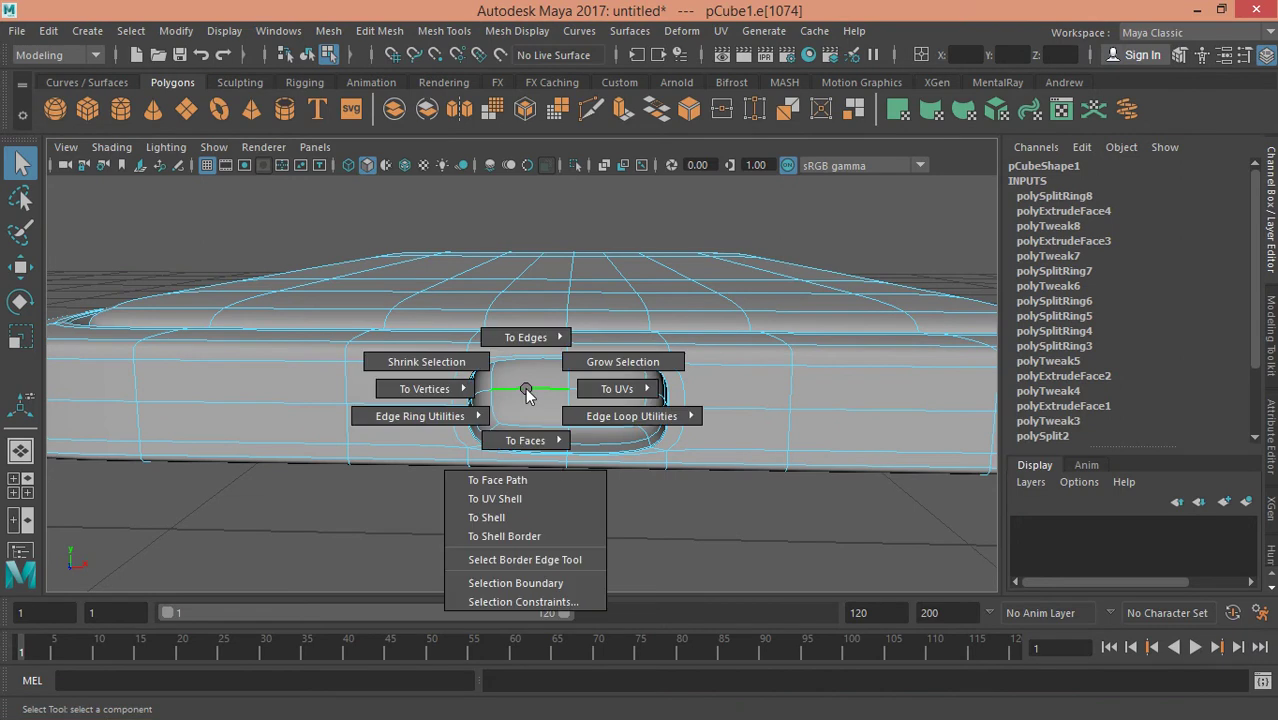
pyautogui.keyDown('ctrl'); pyautogui.moveTo(528, 394); pyautogui.dragTo(507, 425, button='right'); pyautogui.keyUp('ctrl')
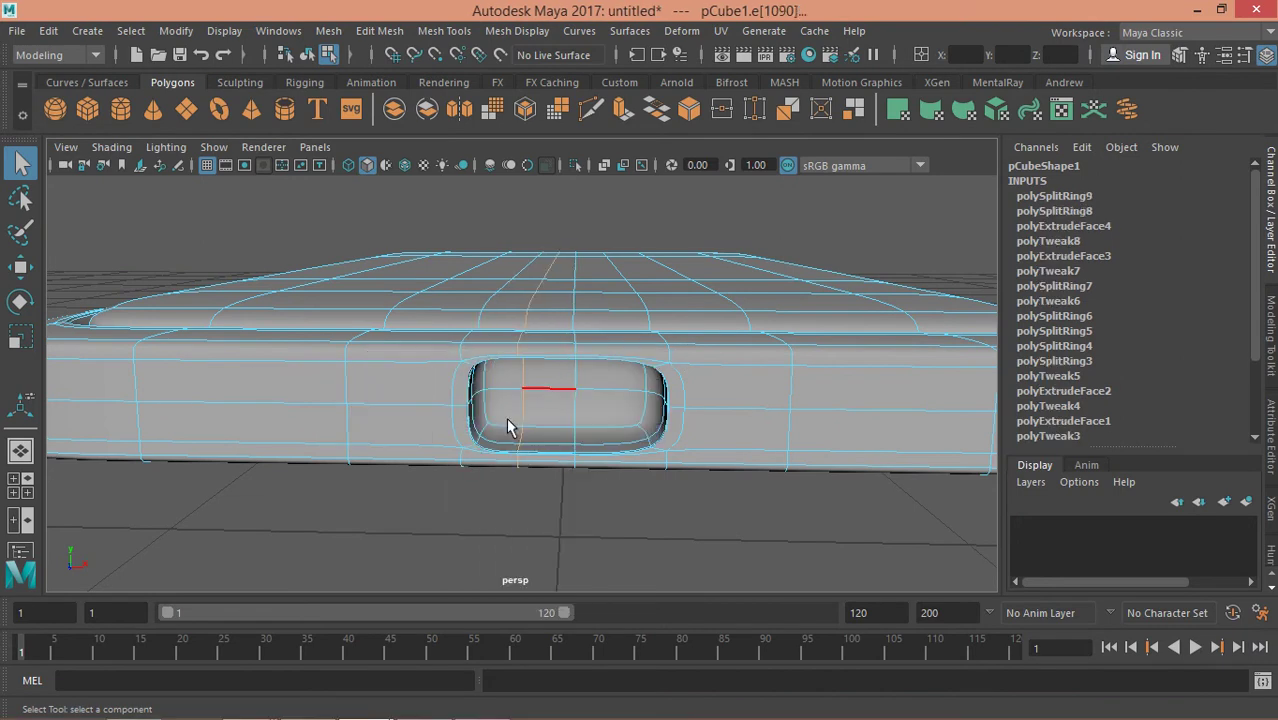
pyautogui.click(603, 392)
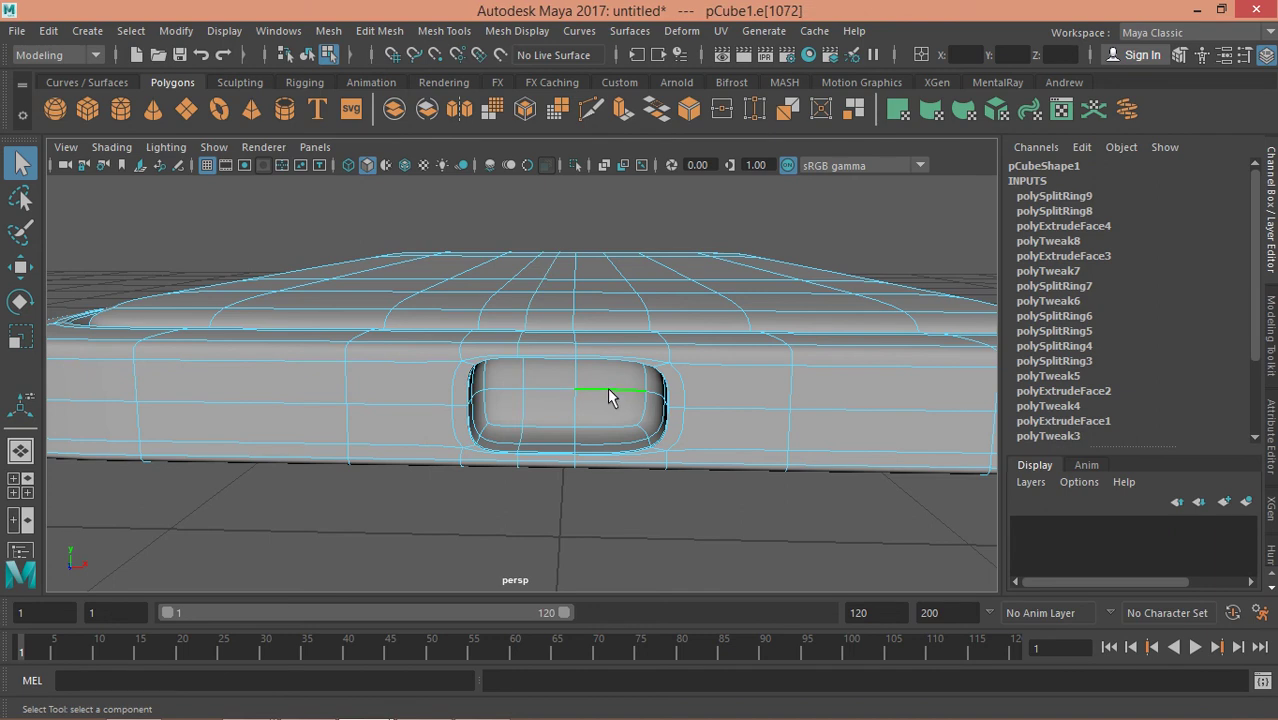
pyautogui.moveTo(610, 391)
pyautogui.keyDown('ctrl'); pyautogui.mouseDown(button='right')
pyautogui.moveTo(565, 414)
pyautogui.moveTo(620, 434)
pyautogui.mouseUp(button='right'); pyautogui.keyUp('ctrl')
pyautogui.moveTo(645, 363)
pyautogui.keyDown('alt'); pyautogui.mouseDown()
pyautogui.moveTo(377, 394)
pyautogui.moveTo(430, 413)
pyautogui.moveTo(560, 368)
pyautogui.mouseUp(); pyautogui.keyUp('alt')
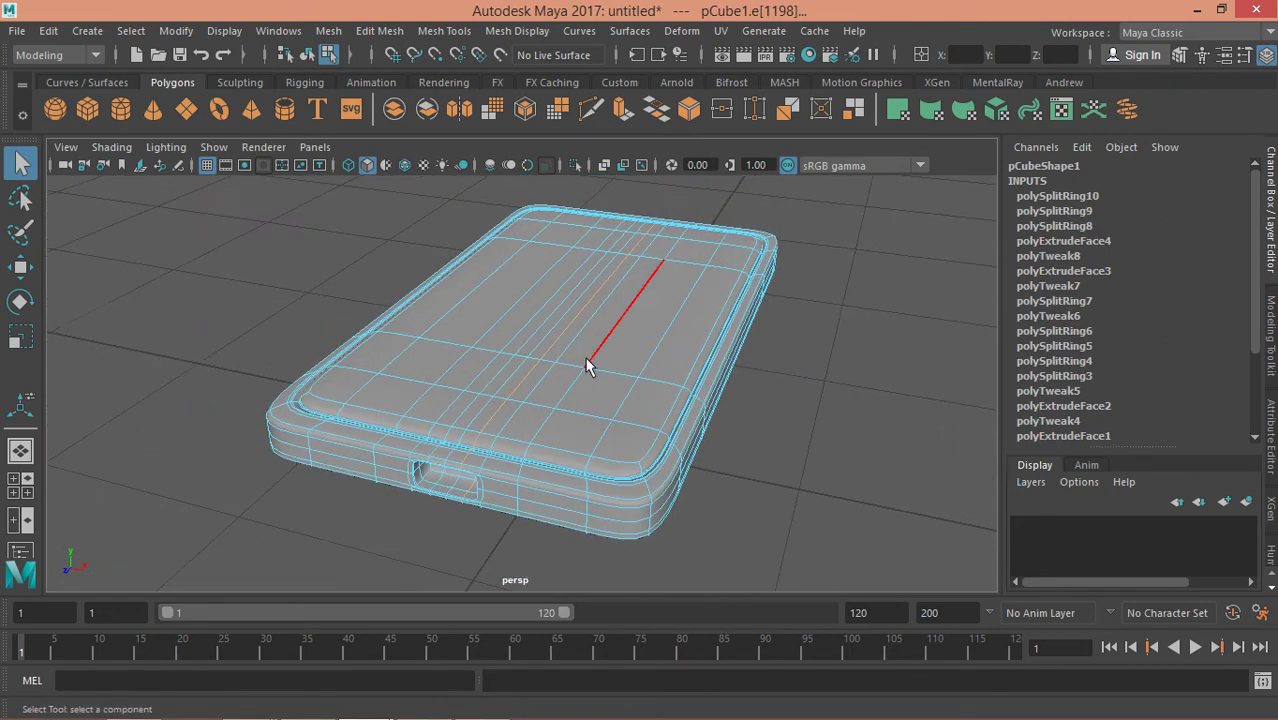
pyautogui.moveTo(656, 347); pyautogui.dragTo(722, 307, button='right')
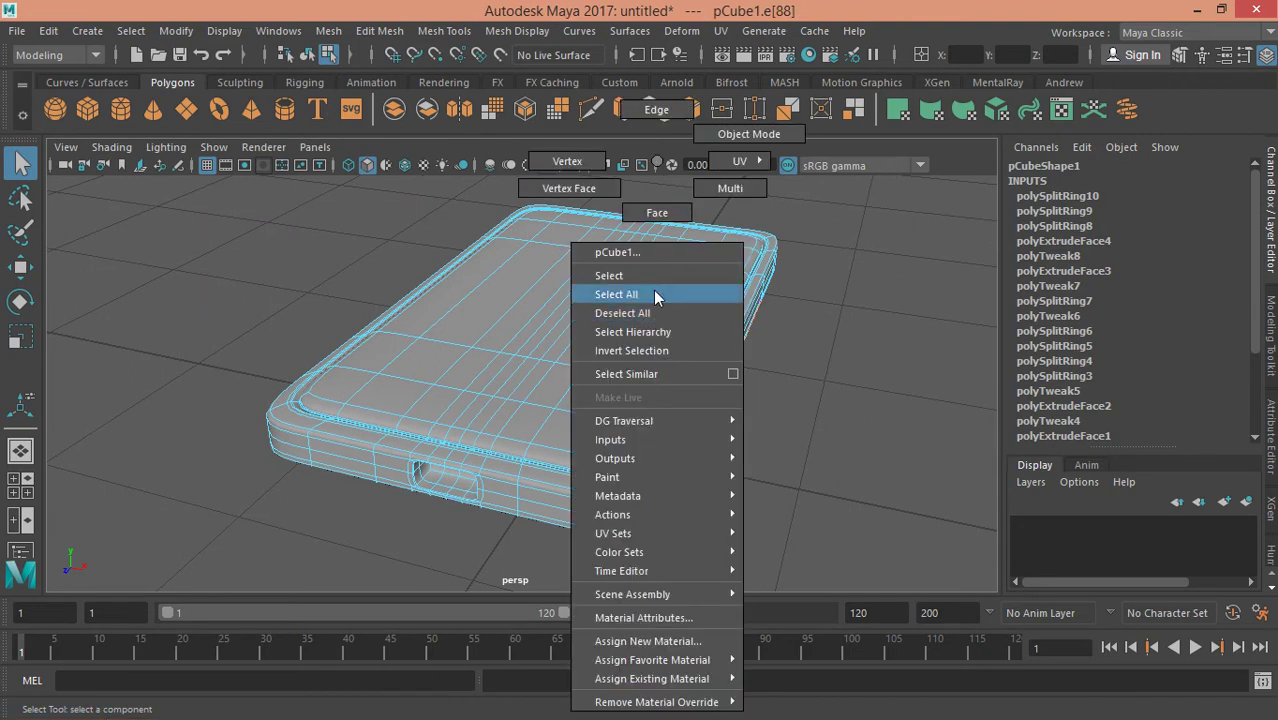
pyautogui.click(764, 336)
pyautogui.moveTo(764, 336)
pyautogui.keyDown('alt'); pyautogui.mouseDown()
pyautogui.moveTo(465, 388)
pyautogui.moveTo(645, 379)
pyautogui.moveTo(612, 371)
pyautogui.mouseUp(); pyautogui.keyUp('alt')
pyautogui.moveTo(605, 178); pyautogui.dragTo(601, 233, button='right')
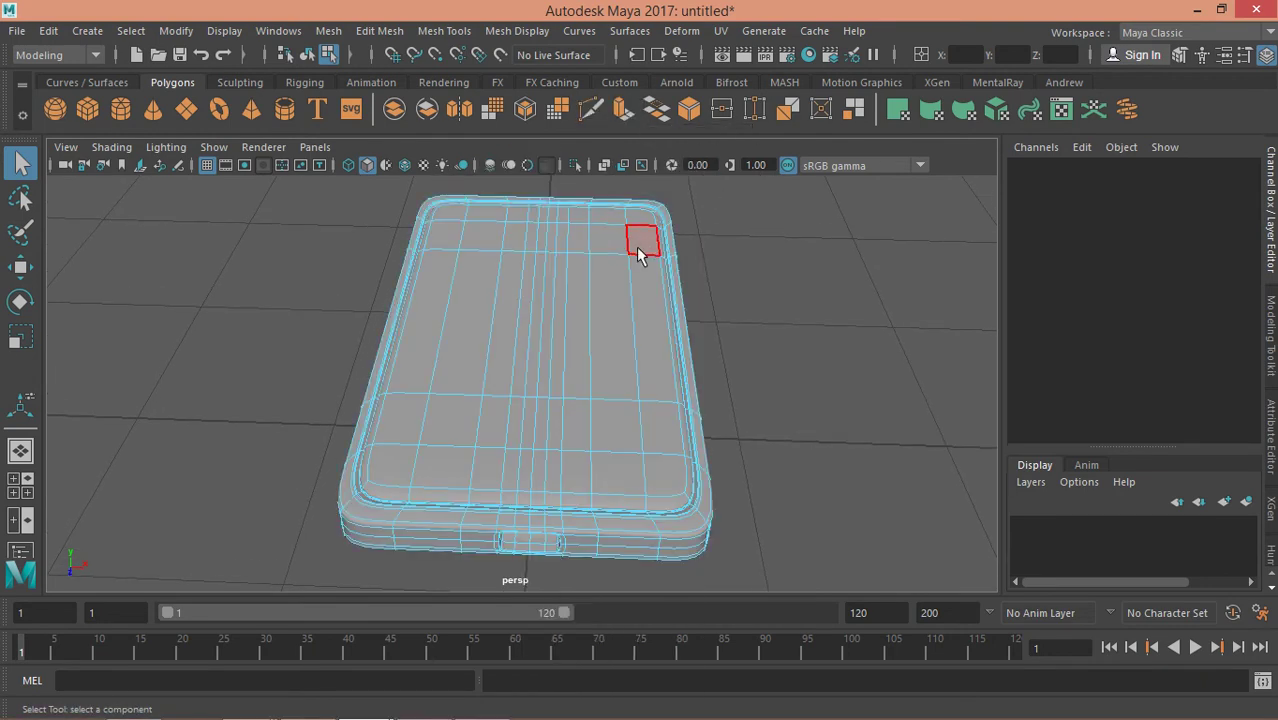
pyautogui.click(636, 246)
pyautogui.click(706, 266)
pyautogui.rightClick(642, 287)
pyautogui.click(642, 279)
pyautogui.click(744, 279)
pyautogui.keyDown('alt'); pyautogui.moveTo(690, 300); pyautogui.dragTo(661, 315); pyautogui.keyUp('alt')
pyautogui.keyDown('alt'); pyautogui.moveTo(661, 315); pyautogui.dragTo(752, 355, button='right'); pyautogui.keyUp('alt')
pyautogui.keyDown('alt'); pyautogui.moveTo(752, 355); pyautogui.dragTo(732, 277, button='middle'); pyautogui.keyUp('alt')
pyautogui.keyDown('alt'); pyautogui.moveTo(732, 277); pyautogui.dragTo(747, 297); pyautogui.keyUp('alt')
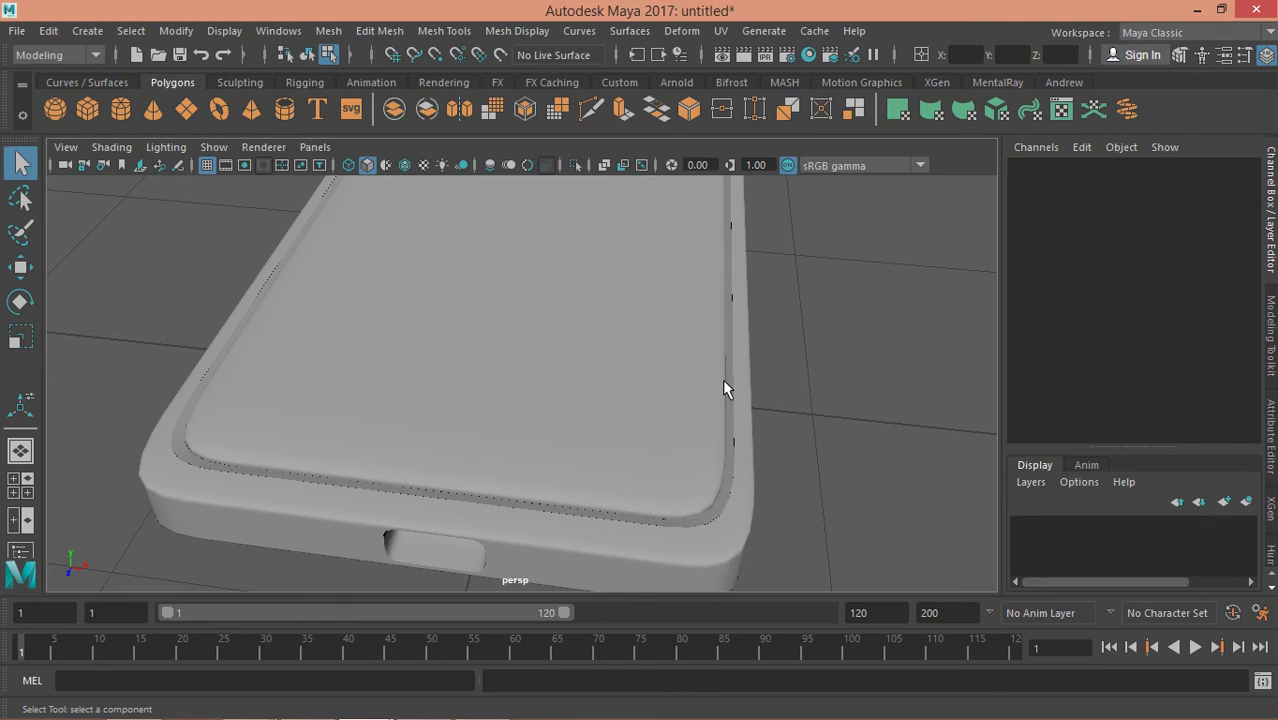
pyautogui.moveTo(726, 390); pyautogui.dragTo(708, 376, button='right')
pyautogui.moveTo(708, 376)
pyautogui.keyDown('alt'); pyautogui.mouseDown()
pyautogui.moveTo(779, 414)
pyautogui.moveTo(756, 391)
pyautogui.moveTo(750, 492)
pyautogui.moveTo(830, 516)
pyautogui.moveTo(764, 520)
pyautogui.moveTo(887, 488)
pyautogui.moveTo(779, 446)
pyautogui.moveTo(833, 440)
pyautogui.mouseUp(); pyautogui.keyUp('alt')
pyautogui.click(750, 521)
# - Convert the selected edge to the full edge loop around the screen inset rim
pyautogui.moveTo(818, 547)
pyautogui.keyDown('alt'); pyautogui.mouseDown()
pyautogui.moveTo(705, 534)
pyautogui.moveTo(697, 516)
pyautogui.mouseUp(); pyautogui.keyUp('alt')
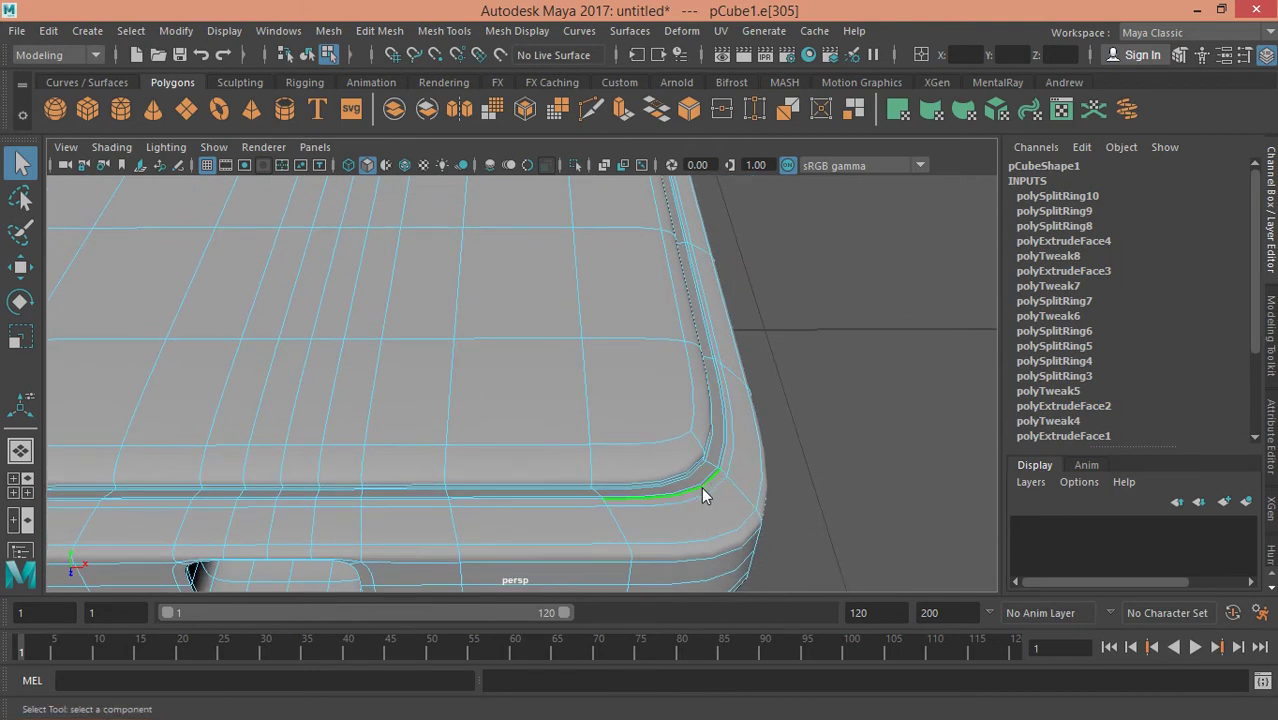
pyautogui.keyDown('ctrl'); pyautogui.rightClick(702, 490); pyautogui.keyUp('ctrl')
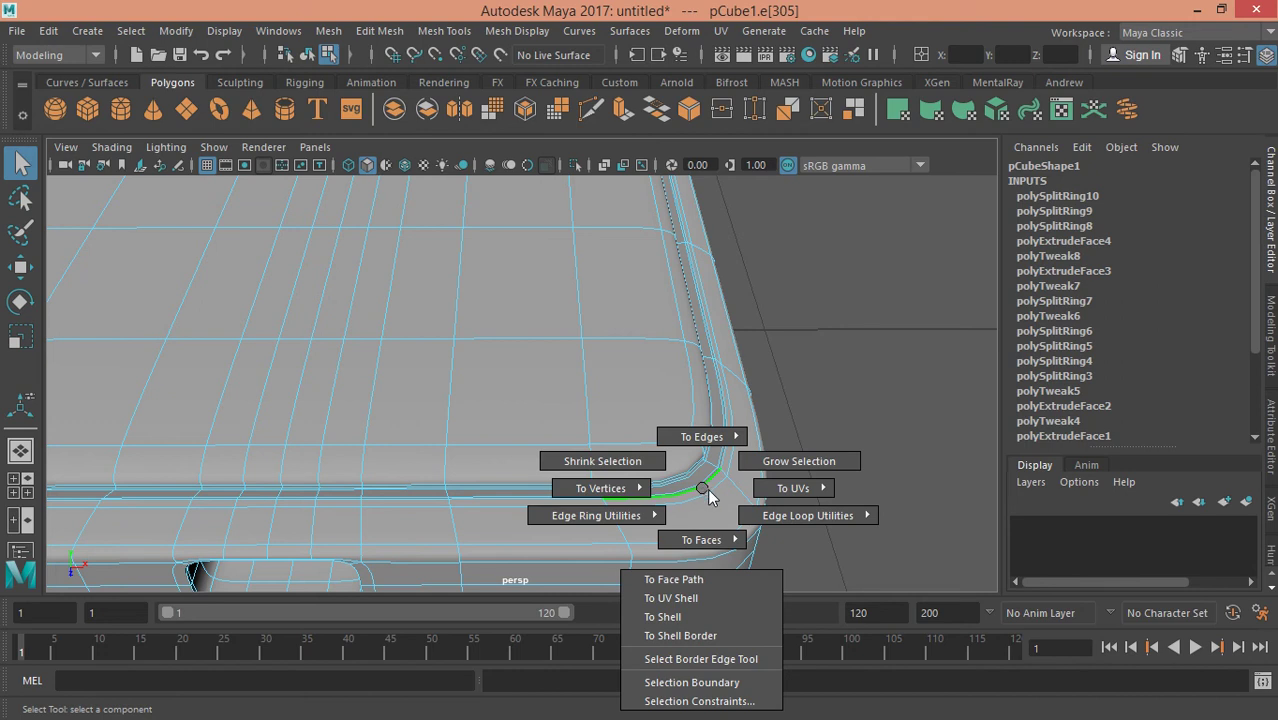
pyautogui.keyDown('ctrl'); pyautogui.moveTo(704, 493); pyautogui.dragTo(800, 532, button='right'); pyautogui.keyUp('ctrl')
pyautogui.moveTo(798, 369)
pyautogui.keyDown('alt'); pyautogui.mouseDown(button='right')
pyautogui.moveTo(520, 400)
pyautogui.moveTo(750, 406)
pyautogui.mouseUp(button='right'); pyautogui.keyUp('alt')
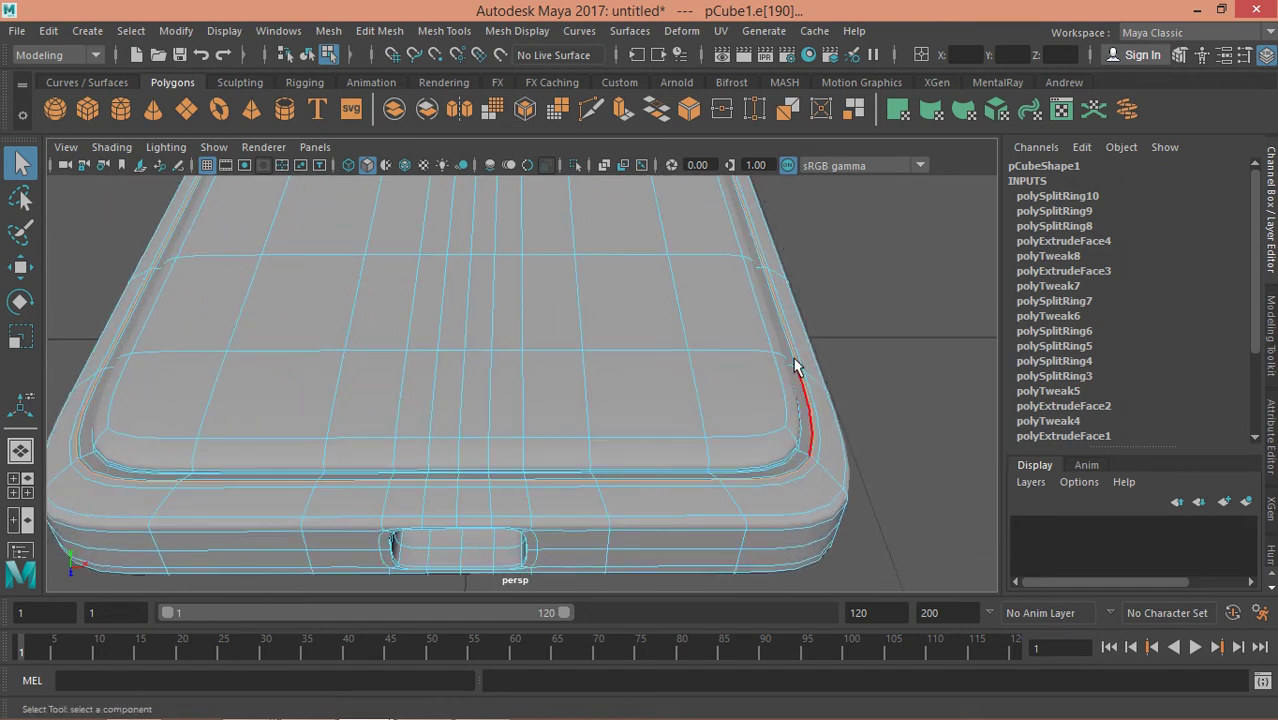
pyautogui.keyDown('alt'); pyautogui.moveTo(765, 265); pyautogui.dragTo(633, 242); pyautogui.keyUp('alt')
pyautogui.keyDown('alt'); pyautogui.moveTo(633, 242); pyautogui.dragTo(513, 370, button='right'); pyautogui.keyUp('alt')
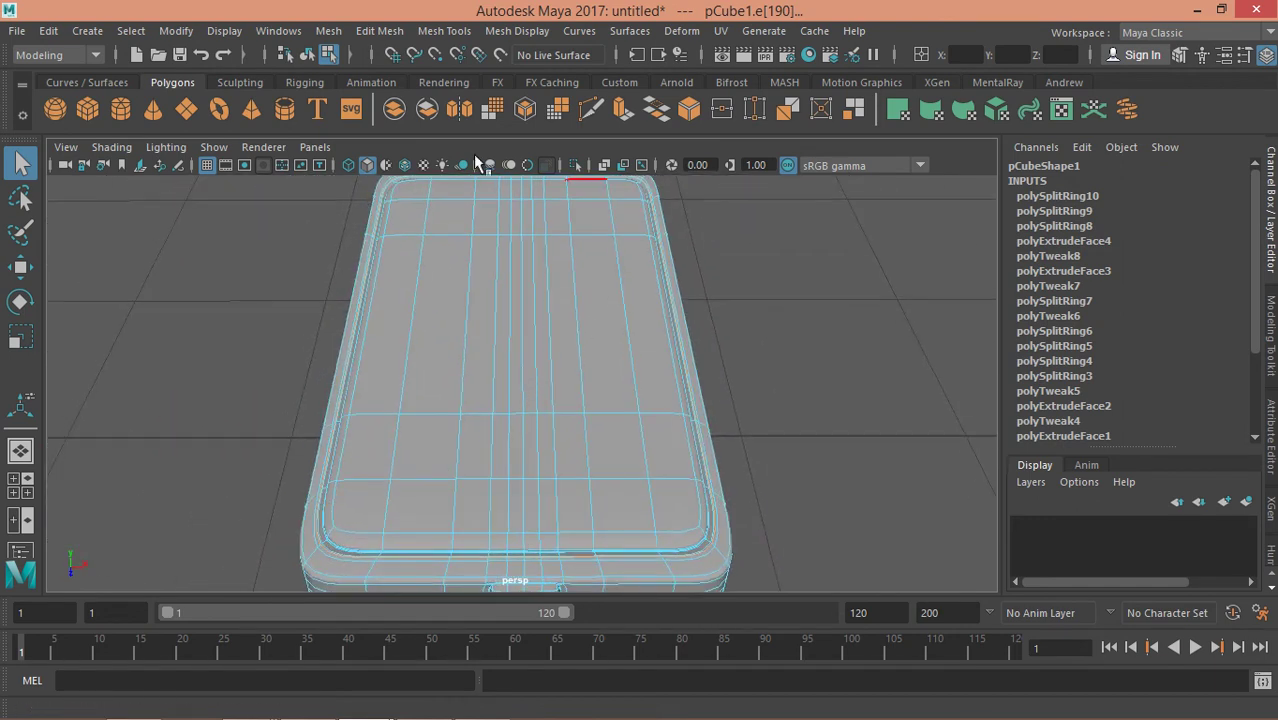
# - Inspect the bottom edge and port in wireframe, then return to shaded display
pyautogui.moveTo(660, 585)
pyautogui.keyDown('alt'); pyautogui.mouseDown()
pyautogui.moveTo(605, 468)
pyautogui.moveTo(679, 478)
pyautogui.moveTo(485, 408)
pyautogui.mouseUp(); pyautogui.keyUp('alt')
pyautogui.press('4')
pyautogui.keyDown('alt'); pyautogui.moveTo(485, 408); pyautogui.dragTo(520, 460, button='right'); pyautogui.keyUp('alt')
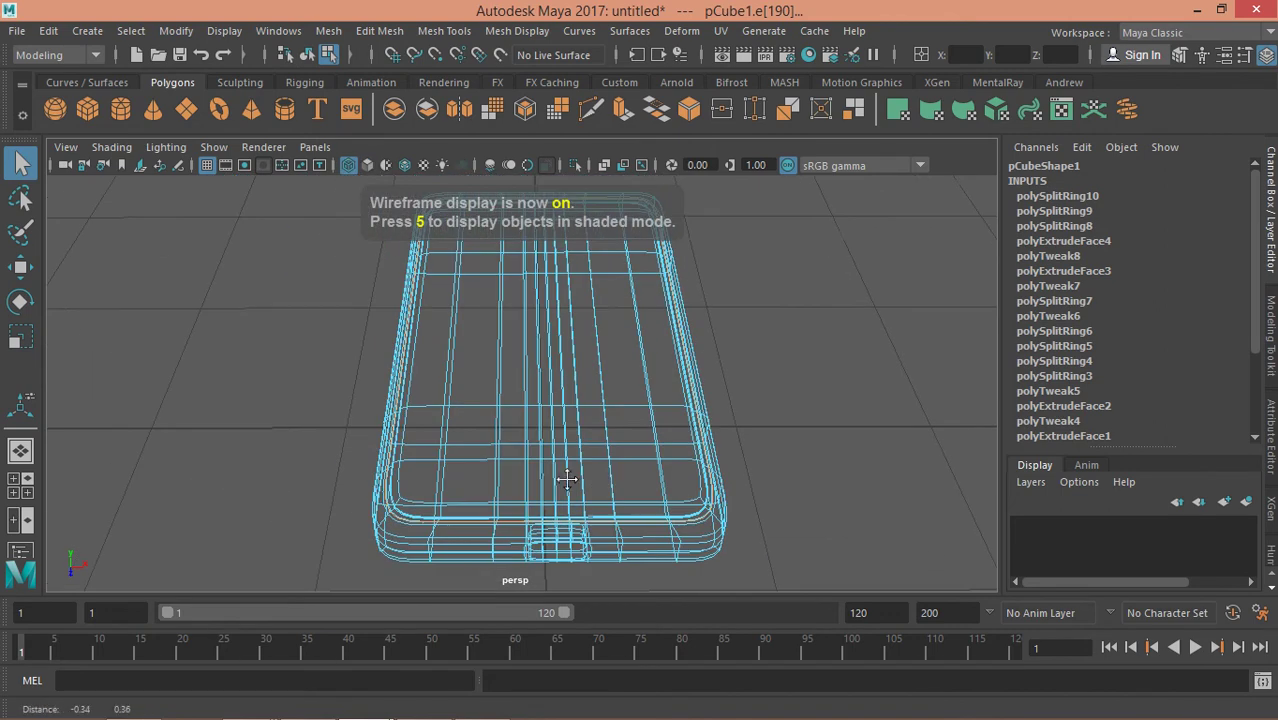
pyautogui.moveTo(520, 460)
pyautogui.keyDown('alt'); pyautogui.mouseDown()
pyautogui.moveTo(434, 448)
pyautogui.moveTo(362, 462)
pyautogui.moveTo(509, 485)
pyautogui.moveTo(514, 457)
pyautogui.moveTo(513, 477)
pyautogui.mouseUp(); pyautogui.keyUp('alt')
pyautogui.keyDown('alt'); pyautogui.moveTo(513, 477); pyautogui.dragTo(719, 519, button='right'); pyautogui.keyUp('alt')
pyautogui.keyDown('alt'); pyautogui.moveTo(719, 519); pyautogui.dragTo(560, 405); pyautogui.keyUp('alt')
pyautogui.scroll(3, 560, 405)
pyautogui.keyDown('alt'); pyautogui.moveTo(640, 457); pyautogui.dragTo(659, 399); pyautogui.keyUp('alt')
pyautogui.press('5')
pyautogui.moveTo(659, 399)
pyautogui.keyDown('alt'); pyautogui.mouseDown(button='middle')
pyautogui.moveTo(573, 422)
pyautogui.moveTo(587, 404)
pyautogui.mouseUp(button='middle'); pyautogui.keyUp('alt')
pyautogui.moveTo(587, 404)
pyautogui.keyDown('alt'); pyautogui.mouseDown()
pyautogui.moveTo(579, 422)
pyautogui.moveTo(533, 357)
pyautogui.moveTo(505, 352)
pyautogui.mouseUp(); pyautogui.keyUp('alt')
pyautogui.press('r')
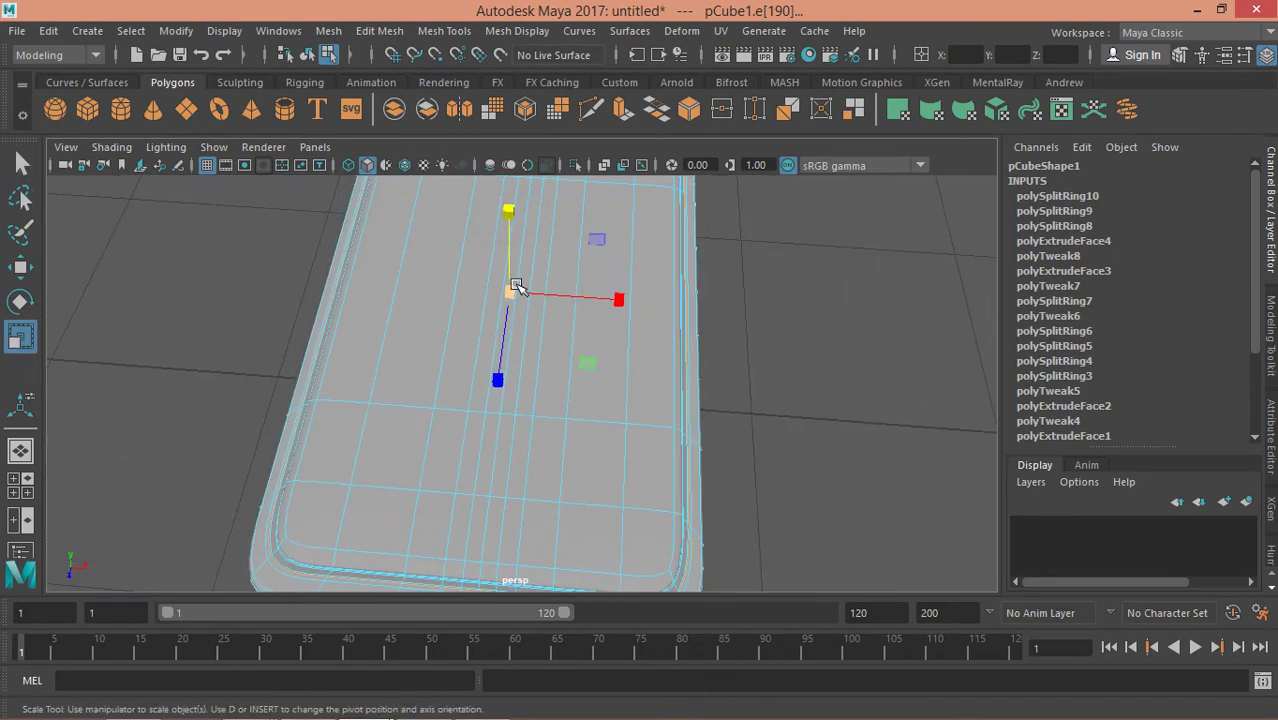
# - Try scaling the rim edge loop, undo it, and raise the loop upward
pyautogui.moveTo(511, 291)
pyautogui.mouseDown()
pyautogui.moveTo(619, 300)
pyautogui.moveTo(568, 268)
pyautogui.moveTo(579, 240)
pyautogui.moveTo(525, 265)
pyautogui.moveTo(525, 211)
pyautogui.moveTo(518, 264)
pyautogui.moveTo(494, 274)
pyautogui.moveTo(625, 274)
pyautogui.mouseUp()
pyautogui.hotkey('ctrl', 'z')
pyautogui.press('w')
pyautogui.press('r')
pyautogui.press('w')
pyautogui.moveTo(442, 208); pyautogui.dragTo(437, 214)
pyautogui.press('q')
# - Scale the rim edge loop slightly inward and view the phone lengthwise
pyautogui.moveTo(661, 206)
pyautogui.keyDown('alt'); pyautogui.mouseDown()
pyautogui.moveTo(415, 272)
pyautogui.moveTo(613, 277)
pyautogui.moveTo(619, 263)
pyautogui.moveTo(504, 284)
pyautogui.mouseUp(); pyautogui.keyUp('alt')
pyautogui.press('r')
pyautogui.moveTo(442, 322); pyautogui.dragTo(579, 348)
pyautogui.press('q')
pyautogui.moveTo(713, 342)
pyautogui.keyDown('alt'); pyautogui.mouseDown()
pyautogui.moveTo(456, 348)
pyautogui.moveTo(399, 314)
pyautogui.moveTo(405, 337)
pyautogui.moveTo(502, 311)
pyautogui.moveTo(491, 285)
pyautogui.moveTo(486, 309)
pyautogui.mouseUp(); pyautogui.keyUp('alt')
pyautogui.scroll(3, 422, 340)
# - Shrink the rim edge loop very slightly and lift it up again
pyautogui.press('w')
pyautogui.press('r')
pyautogui.moveTo(516, 267)
pyautogui.mouseDown()
pyautogui.moveTo(522, 288)
pyautogui.moveTo(679, 274)
pyautogui.moveTo(551, 281)
pyautogui.moveTo(531, 322)
pyautogui.mouseUp()
pyautogui.press('q')
pyautogui.press('w')
pyautogui.moveTo(491, 282)
pyautogui.mouseDown()
pyautogui.moveTo(437, 250)
pyautogui.moveTo(440, 238)
pyautogui.moveTo(441, 252)
pyautogui.mouseUp()
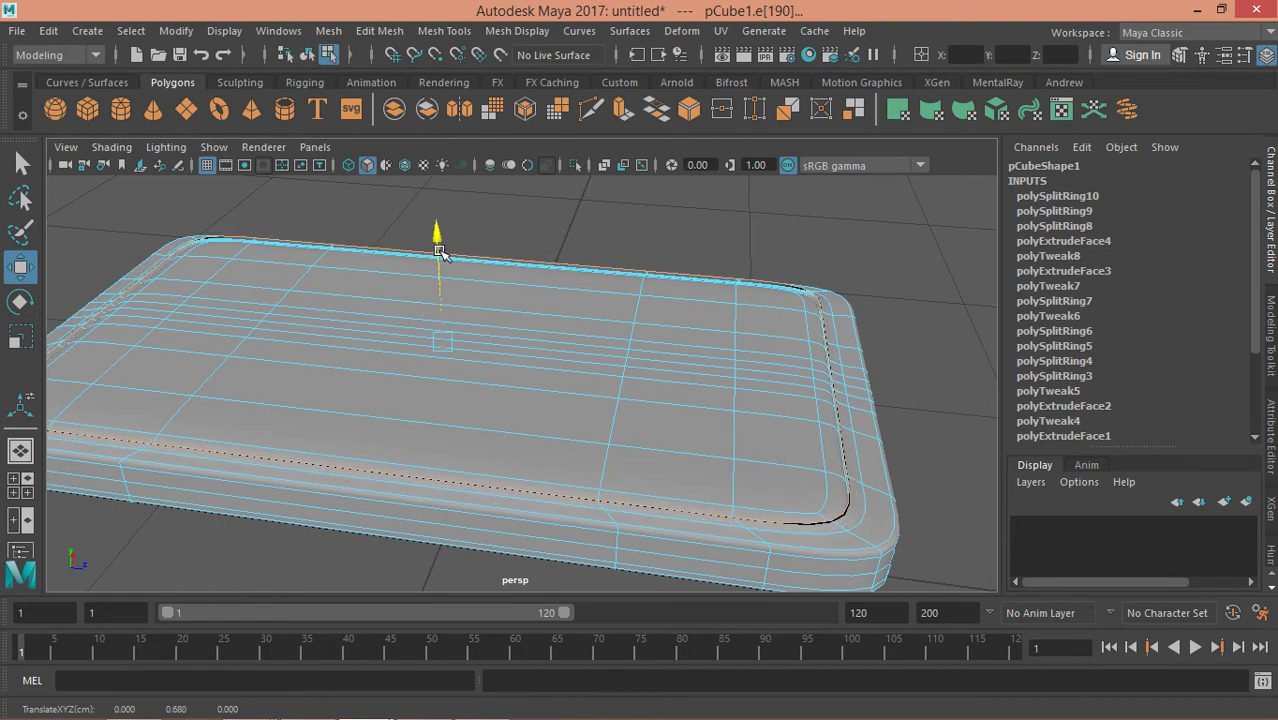
pyautogui.press('q')
# - Lift the screen rim loop a bit further, then deselect the phone to judge the shape
pyautogui.moveTo(620, 262)
pyautogui.keyDown('alt'); pyautogui.mouseDown()
pyautogui.moveTo(434, 315)
pyautogui.moveTo(347, 305)
pyautogui.moveTo(420, 265)
pyautogui.mouseUp(); pyautogui.keyUp('alt')
pyautogui.press('w')
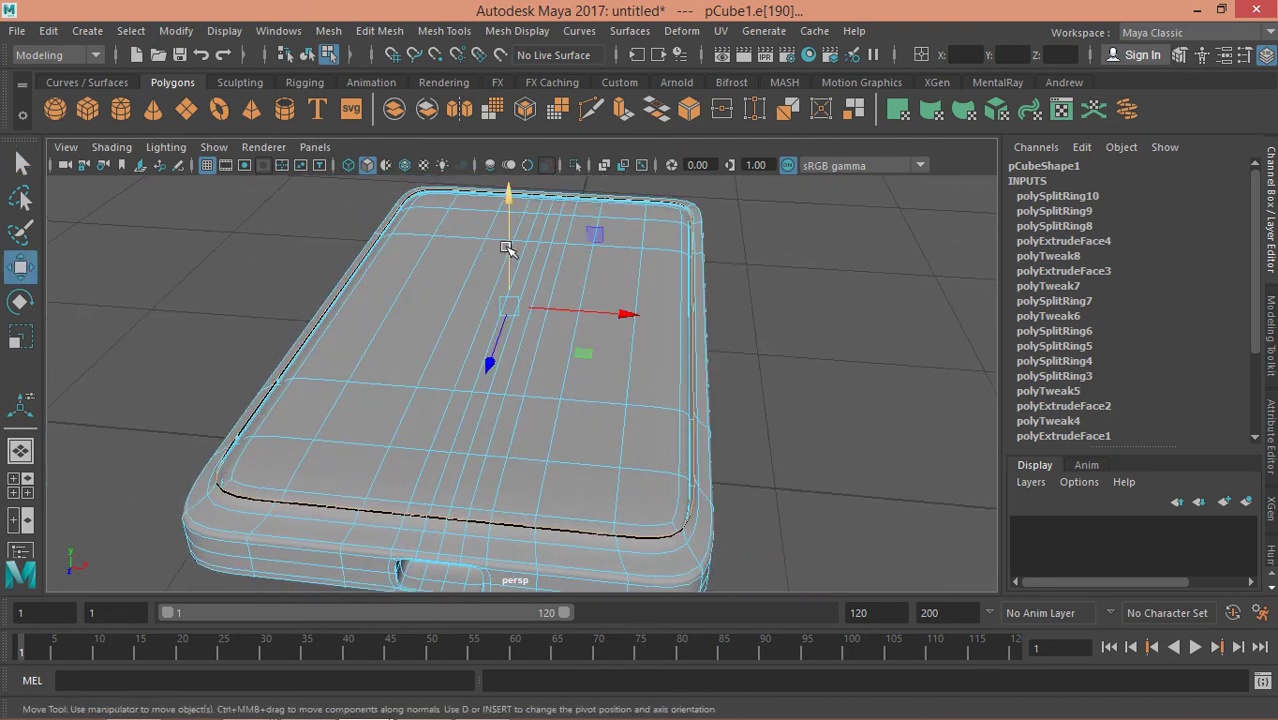
pyautogui.moveTo(510, 245); pyautogui.dragTo(499, 277)
pyautogui.press('q')
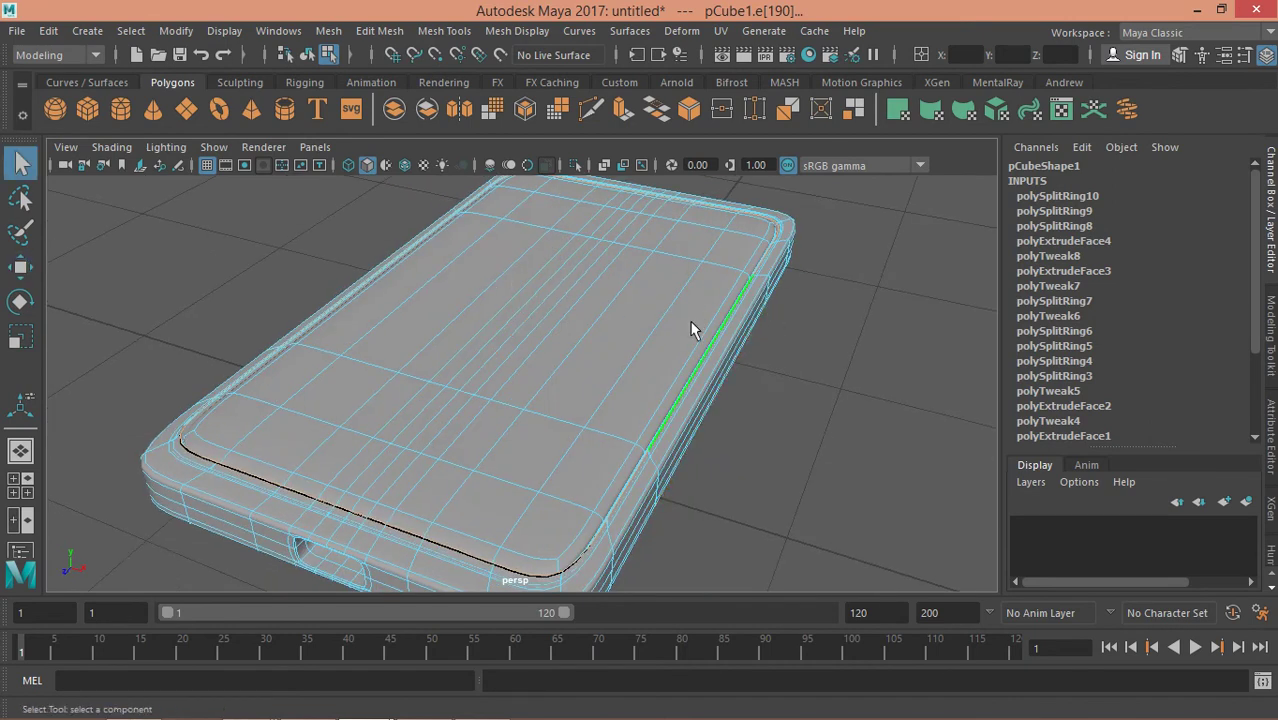
pyautogui.moveTo(692, 330); pyautogui.dragTo(662, 277, button='right')
pyautogui.keyDown('alt'); pyautogui.moveTo(713, 304); pyautogui.dragTo(491, 343); pyautogui.keyUp('alt')
pyautogui.click(187, 315)
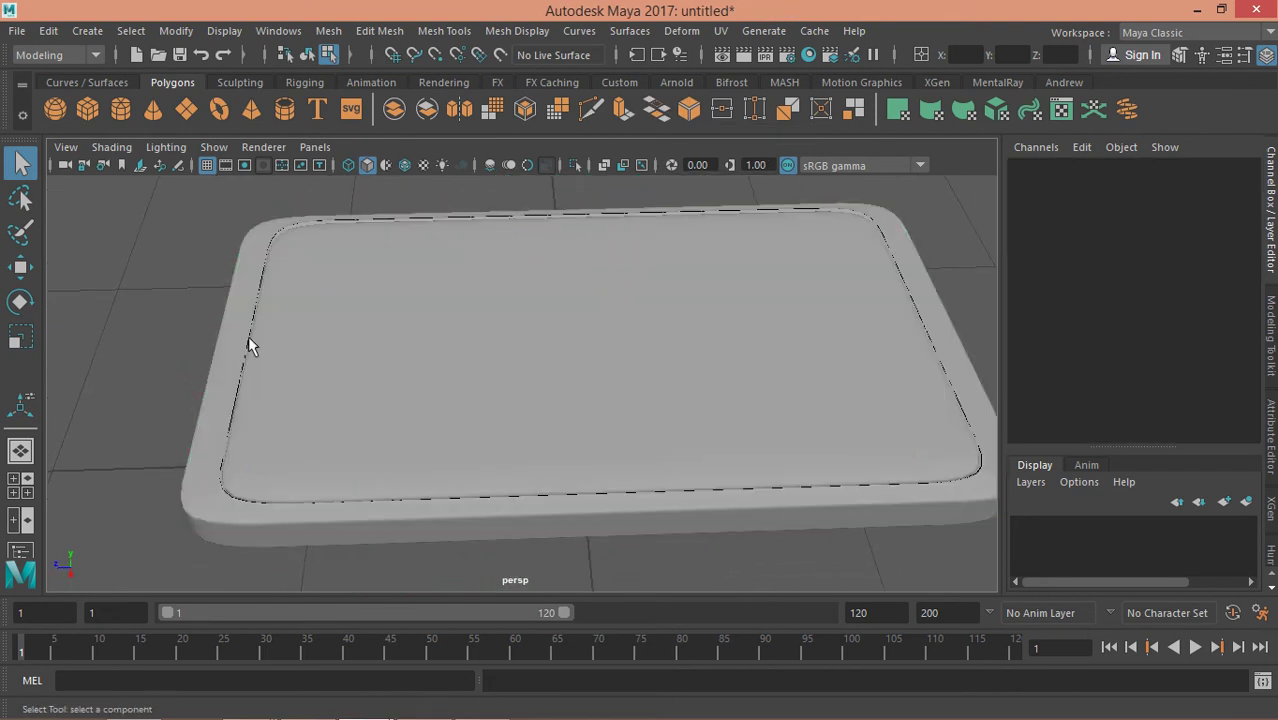
# - Undo the last two changes and lift the rim edge loop up to Y 0.681
pyautogui.hotkey('ctrl', 'z')
pyautogui.hotkey('ctrl', 'z')
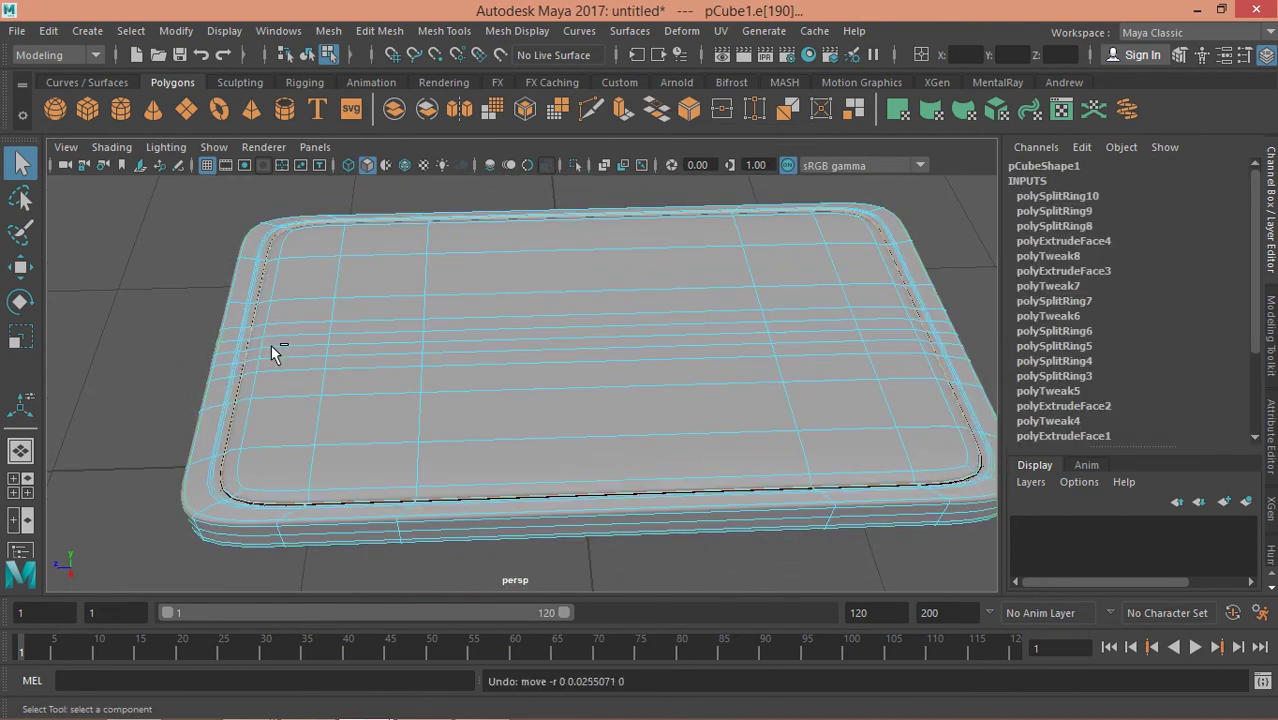
pyautogui.hotkey('ctrl', 'z')
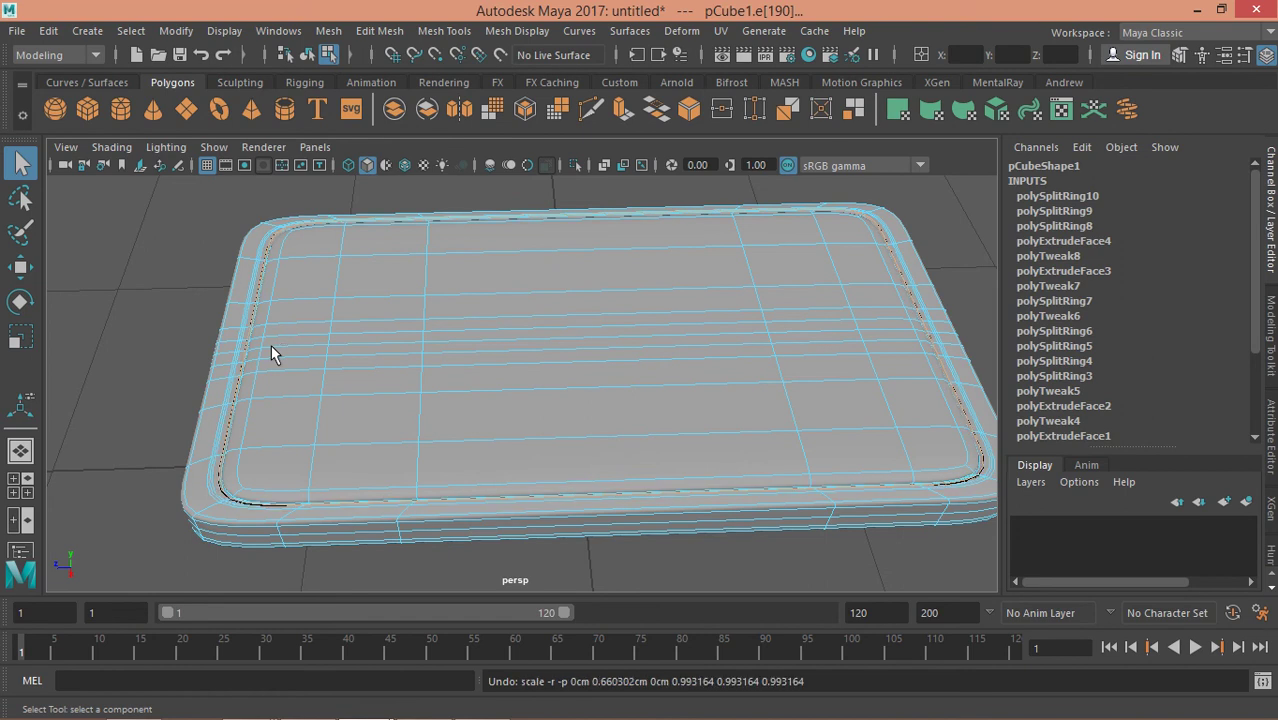
pyautogui.keyDown('alt'); pyautogui.moveTo(271, 344); pyautogui.dragTo(502, 325); pyautogui.keyUp('alt')
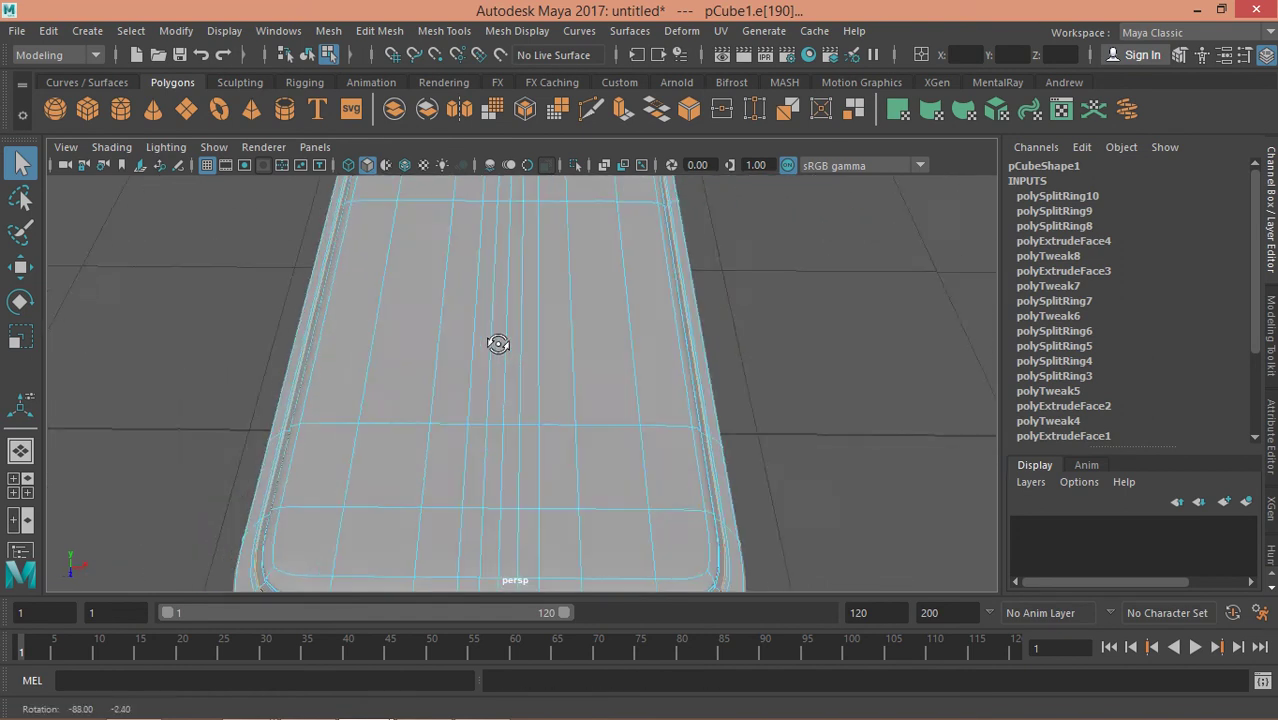
pyautogui.press('w')
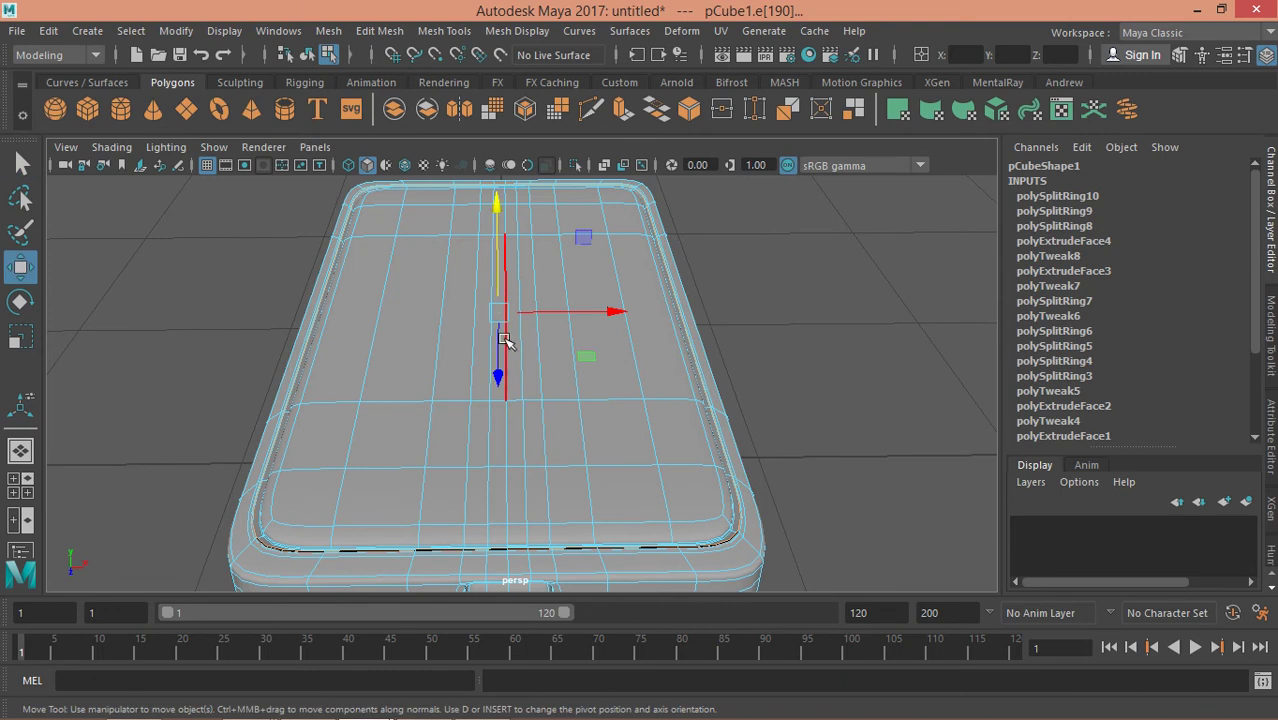
pyautogui.keyDown('alt'); pyautogui.moveTo(459, 323); pyautogui.dragTo(607, 328); pyautogui.keyUp('alt')
pyautogui.moveTo(448, 294)
pyautogui.mouseDown()
pyautogui.moveTo(462, 325)
pyautogui.moveTo(511, 331)
pyautogui.mouseUp()
pyautogui.press('q')
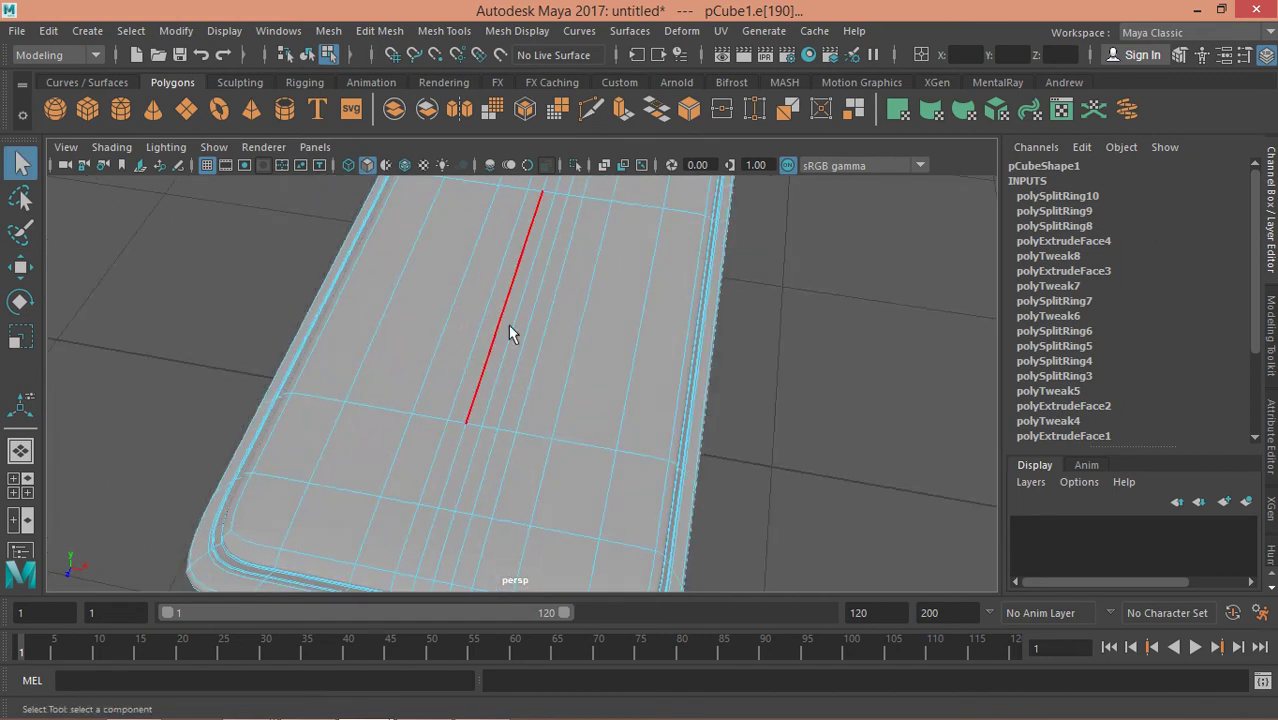
# - Deselect all edges and select the phone mesh again
pyautogui.rightClick(514, 318)
pyautogui.click(745, 287)
pyautogui.moveTo(745, 287)
pyautogui.keyDown('alt'); pyautogui.mouseDown()
pyautogui.moveTo(601, 331)
pyautogui.moveTo(490, 333)
pyautogui.moveTo(604, 319)
pyautogui.moveTo(572, 343)
pyautogui.moveTo(596, 362)
pyautogui.mouseUp(); pyautogui.keyUp('alt')
pyautogui.click(574, 350)
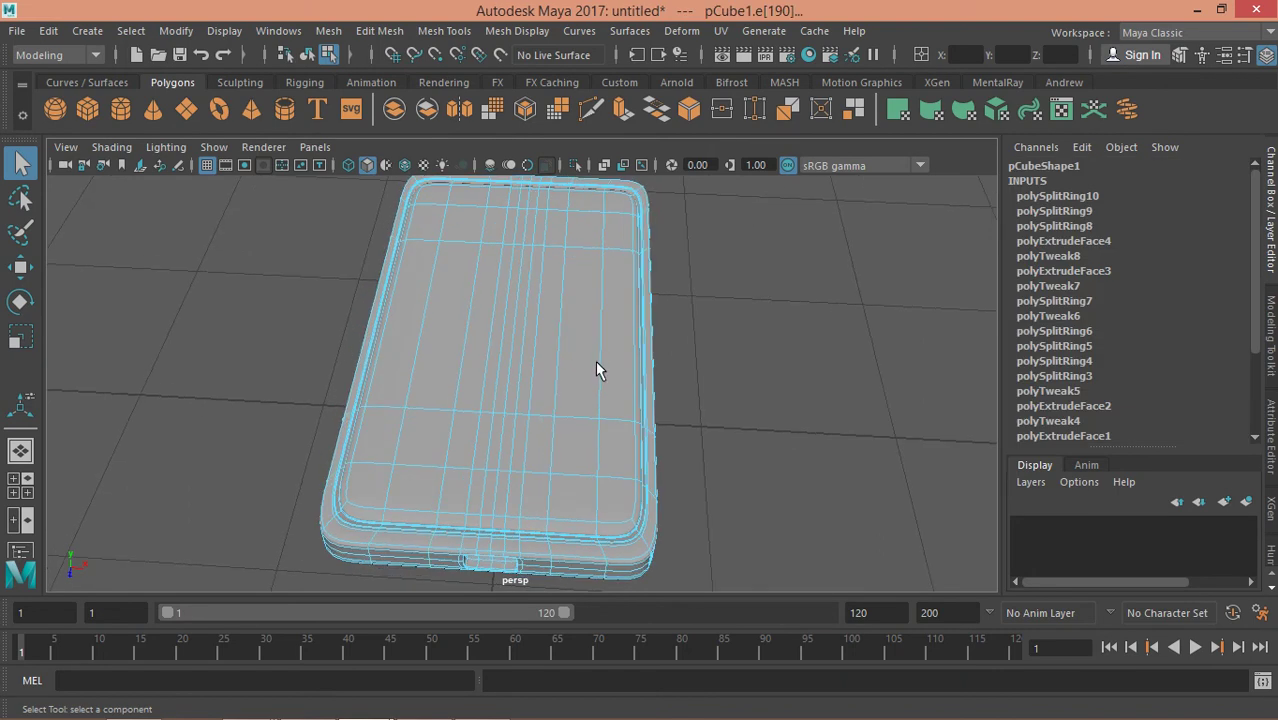
# - Select all the inner screen faces on the phone's top in Face mode
pyautogui.rightClick(596, 365)
pyautogui.click(597, 212)
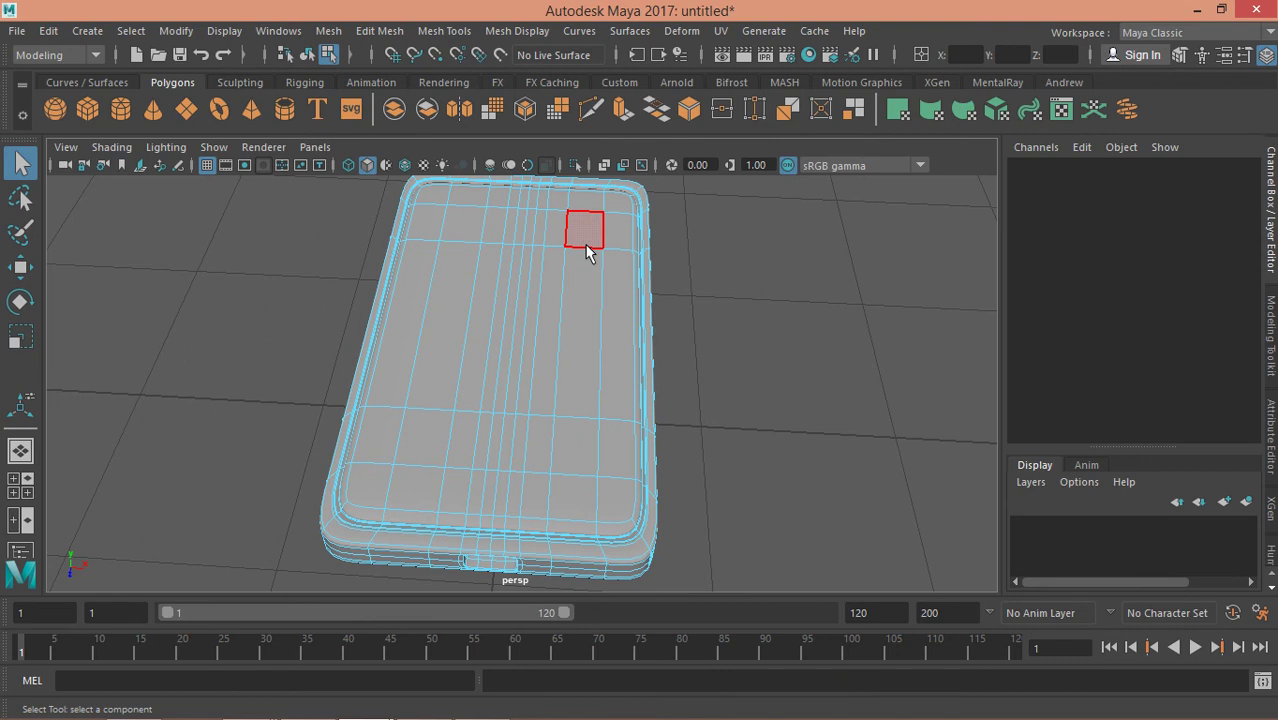
pyautogui.click(616, 236)
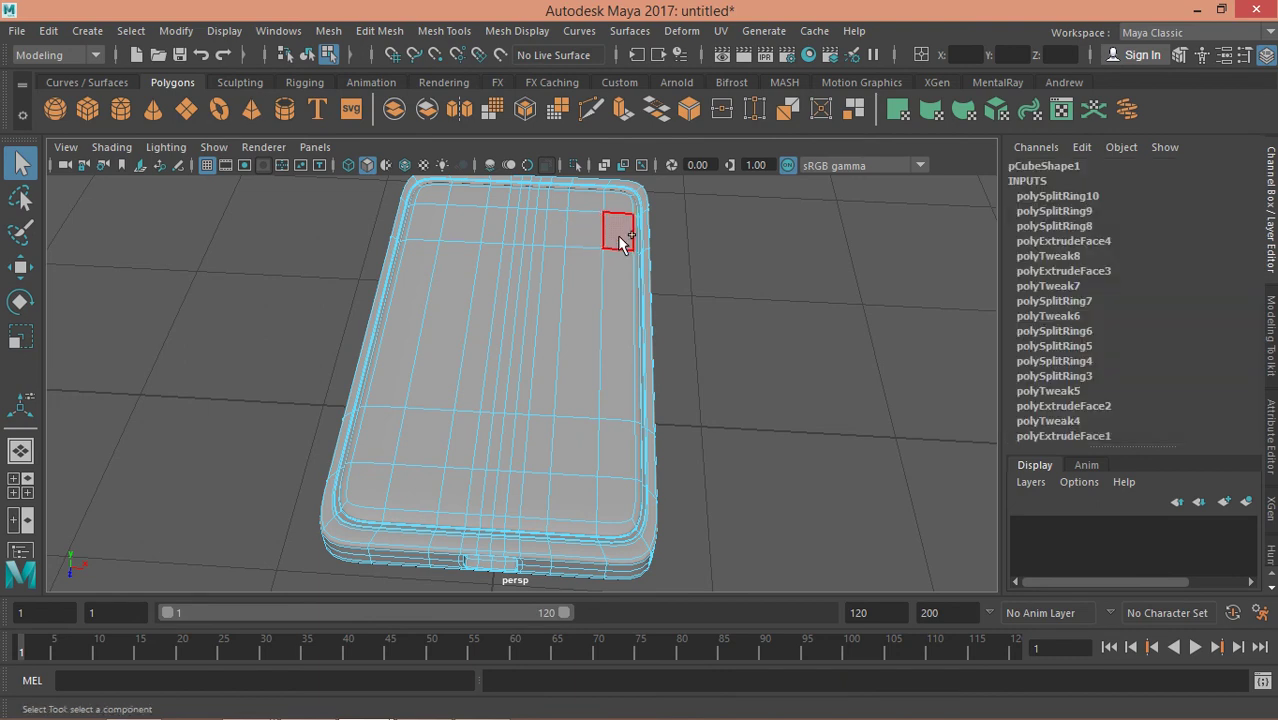
pyautogui.keyDown('shift'); pyautogui.click(505, 231); pyautogui.keyUp('shift')
pyautogui.keyDown('shift'); pyautogui.click(447, 232); pyautogui.keyUp('shift')
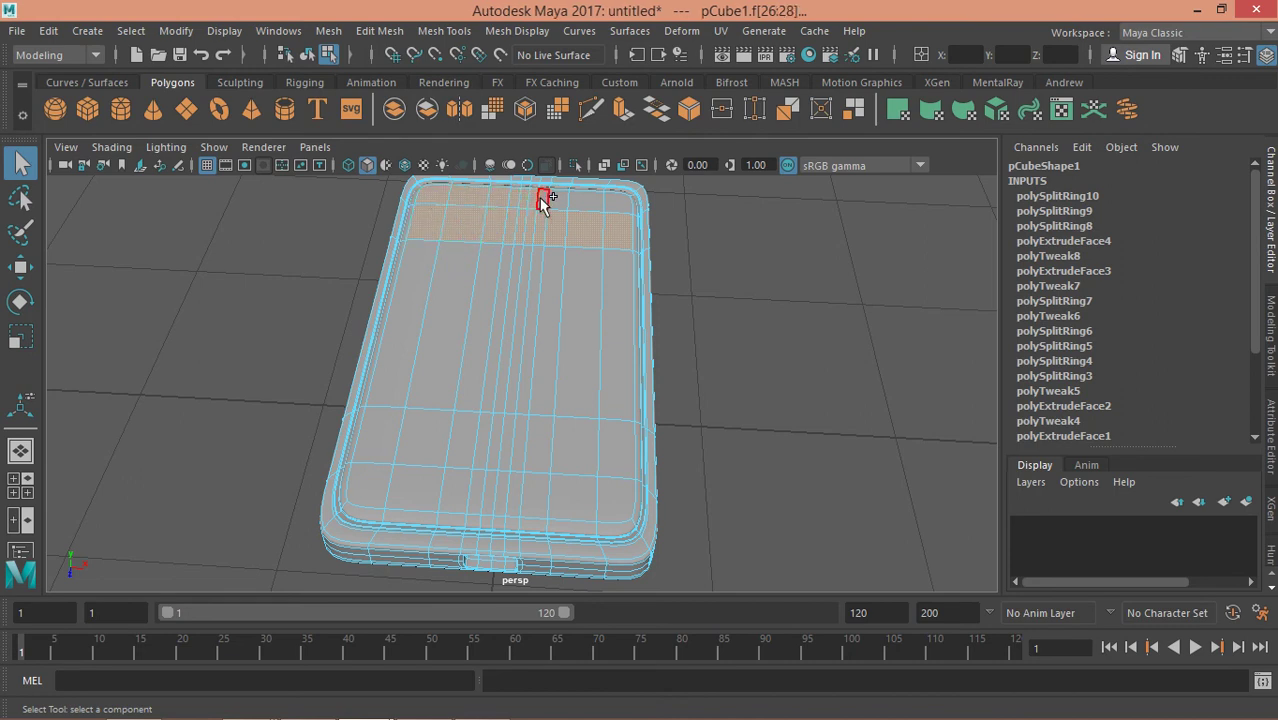
pyautogui.click(581, 287)
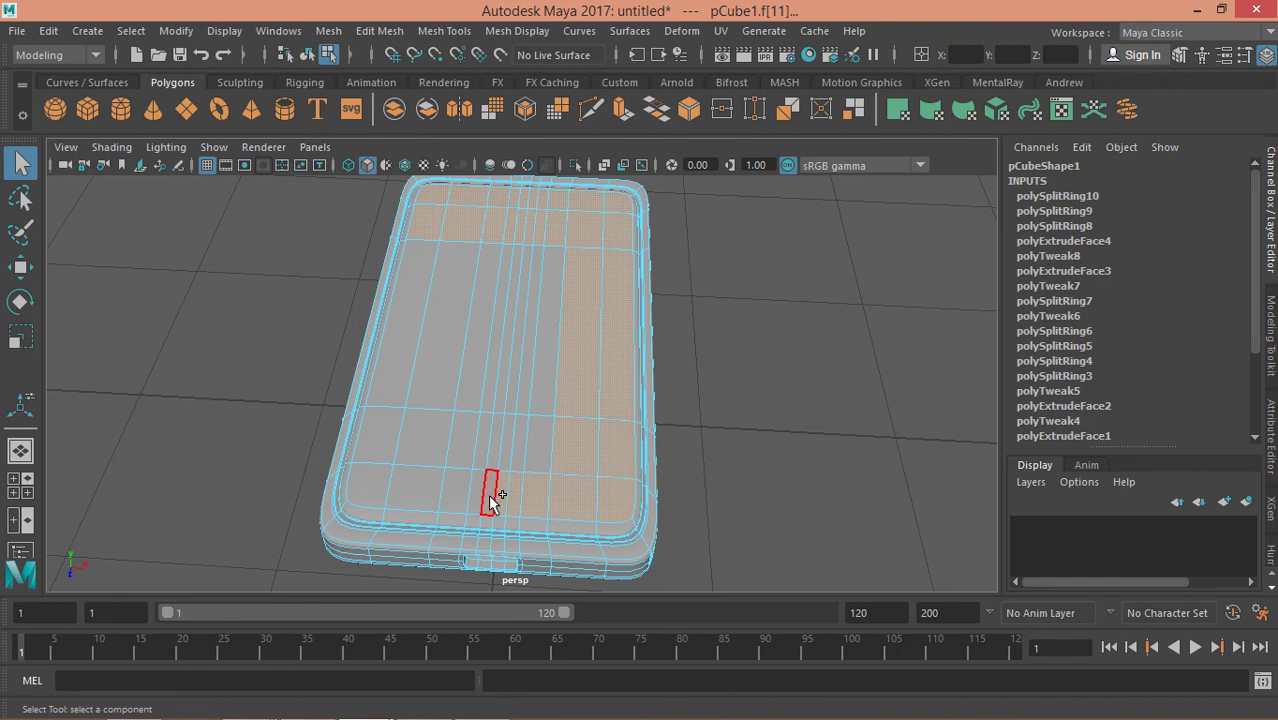
pyautogui.keyDown('ctrl'); pyautogui.keyDown('shift'); pyautogui.click(416, 492); pyautogui.keyUp('shift'); pyautogui.keyUp('ctrl')
pyautogui.keyDown('ctrl'); pyautogui.keyDown('shift'); pyautogui.click(380, 490); pyautogui.keyUp('shift'); pyautogui.keyUp('ctrl')
pyautogui.keyDown('ctrl'); pyautogui.keyDown('shift'); pyautogui.click(440, 315); pyautogui.keyUp('shift'); pyautogui.keyUp('ctrl')
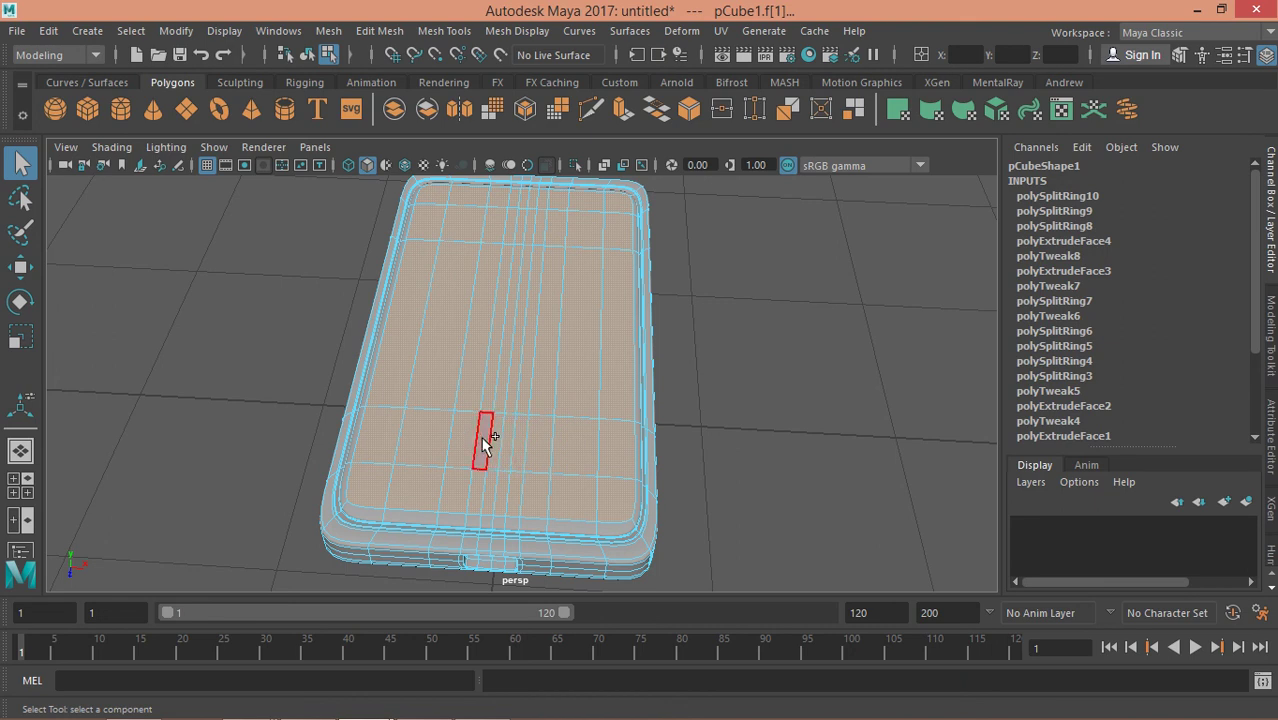
# - Scale the screen faces up slightly toward the rim and deselect the phone
pyautogui.moveTo(576, 385)
pyautogui.keyDown('alt'); pyautogui.mouseDown()
pyautogui.moveTo(522, 365)
pyautogui.moveTo(639, 370)
pyautogui.moveTo(637, 393)
pyautogui.mouseUp(); pyautogui.keyUp('alt')
pyautogui.press('r')
pyautogui.moveTo(503, 332); pyautogui.dragTo(513, 330)
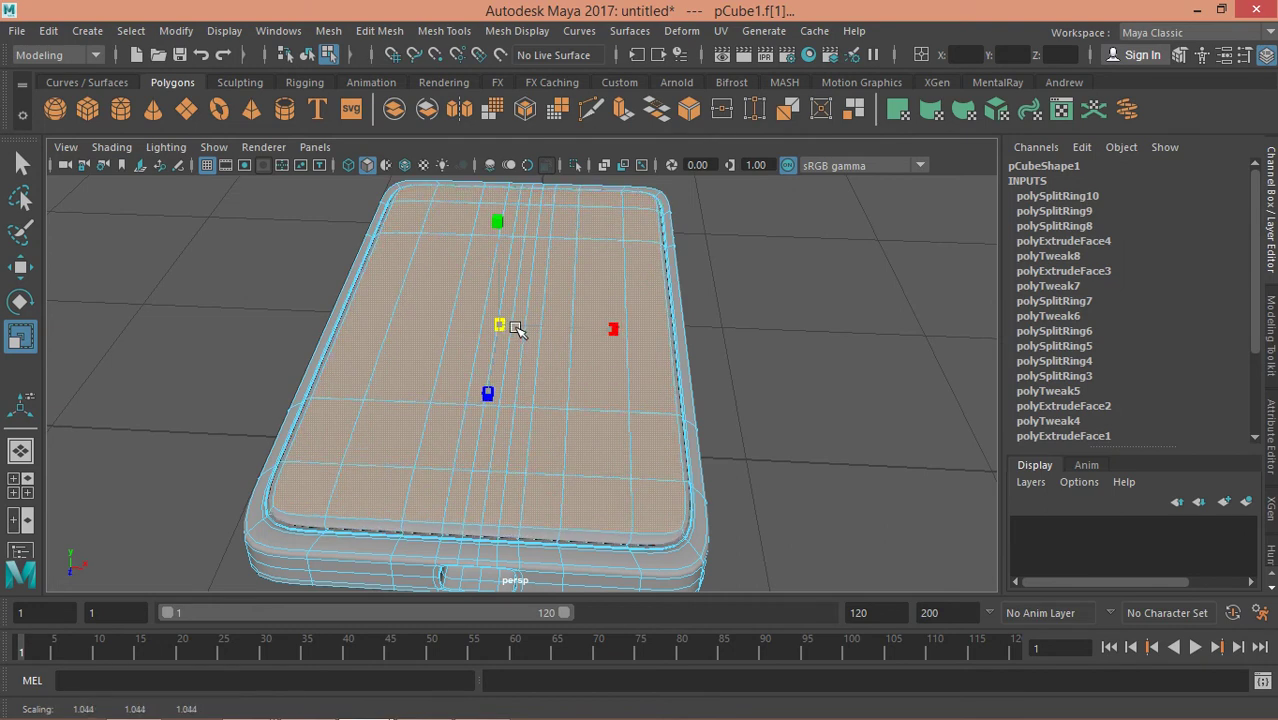
pyautogui.press('q')
pyautogui.moveTo(540, 340)
pyautogui.mouseDown(button='right')
pyautogui.moveTo(539, 309)
pyautogui.moveTo(578, 309)
pyautogui.mouseUp(button='right')
pyautogui.click(730, 325)
pyautogui.moveTo(730, 325)
pyautogui.keyDown('alt'); pyautogui.mouseDown()
pyautogui.moveTo(499, 423)
pyautogui.moveTo(613, 337)
pyautogui.moveTo(699, 342)
pyautogui.moveTo(709, 314)
pyautogui.moveTo(705, 357)
pyautogui.moveTo(534, 371)
pyautogui.moveTo(562, 419)
pyautogui.moveTo(399, 476)
pyautogui.moveTo(485, 414)
pyautogui.moveTo(465, 427)
pyautogui.mouseUp(); pyautogui.keyUp('alt')
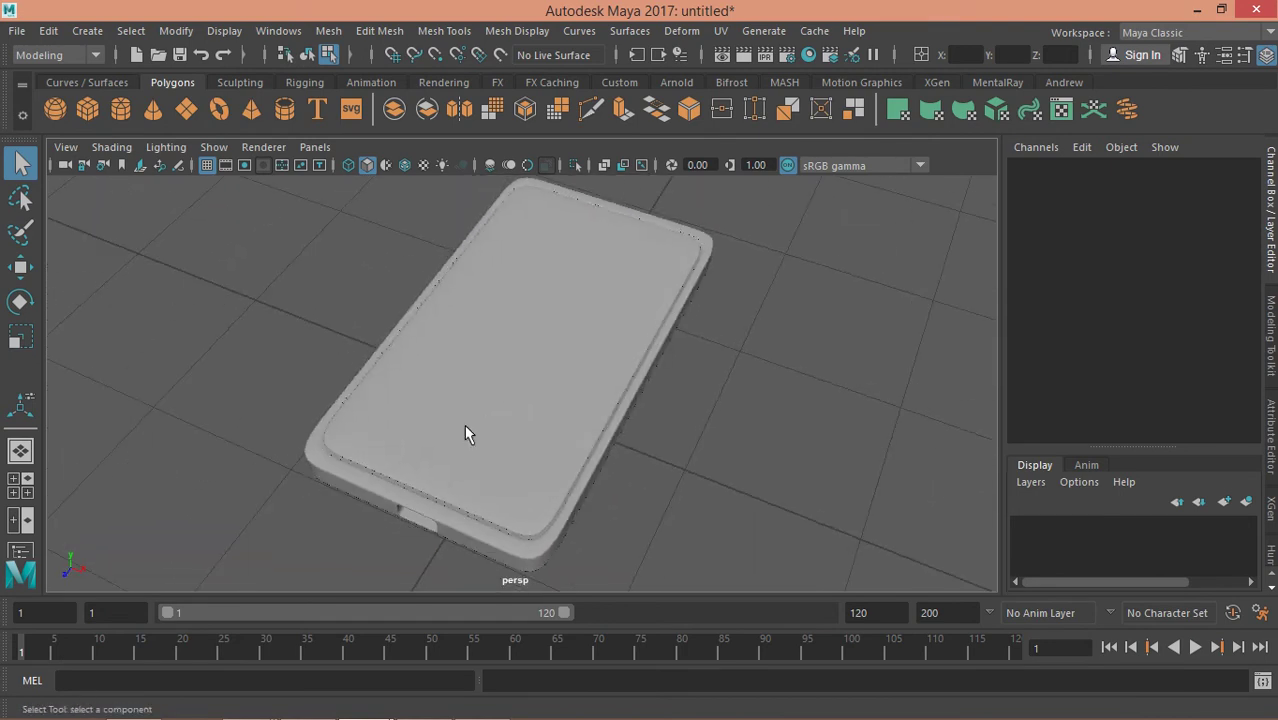
# - Create a new polygon cube, pCube2, beside the phone's long side
pyautogui.keyDown('alt'); pyautogui.moveTo(471, 428); pyautogui.dragTo(559, 357, button='middle'); pyautogui.keyUp('alt')
pyautogui.keyDown('alt'); pyautogui.moveTo(559, 357); pyautogui.dragTo(670, 388, button='right'); pyautogui.keyUp('alt')
pyautogui.keyDown('alt'); pyautogui.moveTo(670, 388); pyautogui.dragTo(642, 350, button='middle'); pyautogui.keyUp('alt')
pyautogui.moveTo(642, 350)
pyautogui.keyDown('alt'); pyautogui.mouseDown()
pyautogui.moveTo(499, 397)
pyautogui.moveTo(673, 388)
pyautogui.moveTo(607, 343)
pyautogui.mouseUp(); pyautogui.keyUp('alt')
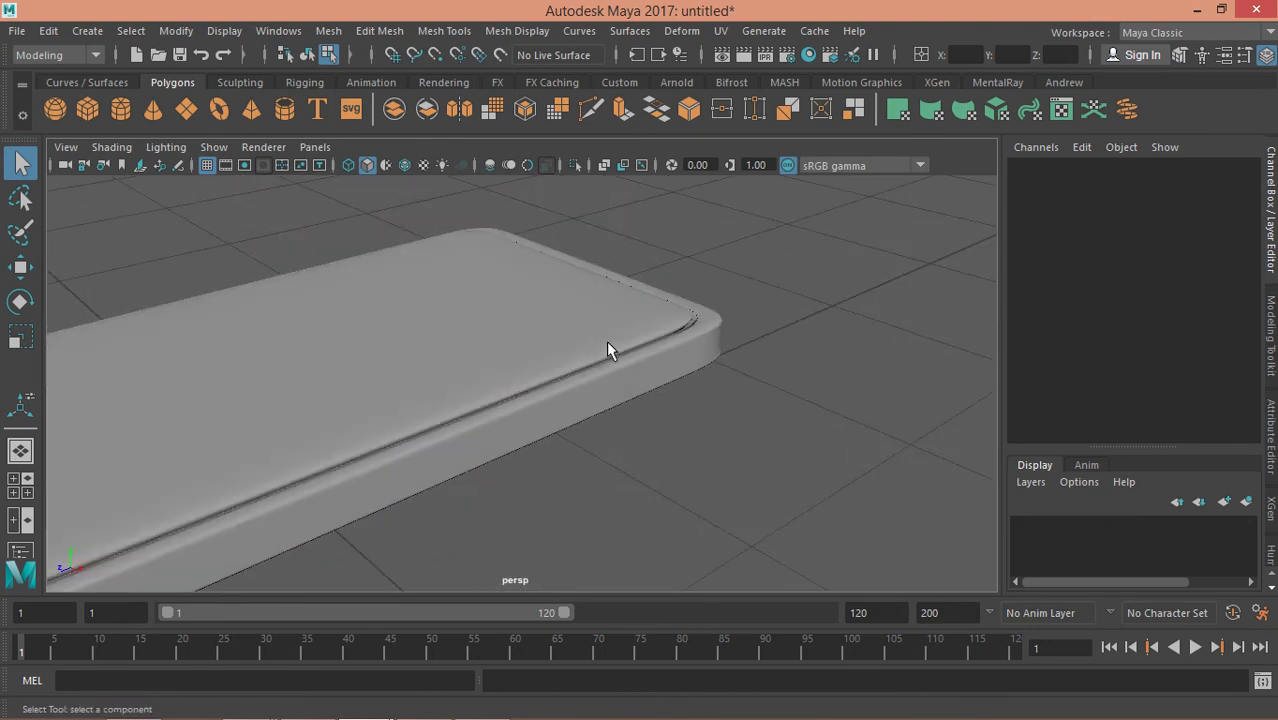
pyautogui.click(96, 116)
pyautogui.moveTo(516, 348)
pyautogui.keyDown('alt'); pyautogui.mouseDown()
pyautogui.moveTo(286, 389)
pyautogui.moveTo(562, 406)
pyautogui.mouseUp(); pyautogui.keyUp('alt')
# - Move pCube2 out beside the phone, then flatten and narrow it into a thin slab
pyautogui.moveTo(562, 406)
pyautogui.keyDown('alt'); pyautogui.mouseDown(button='right')
pyautogui.moveTo(471, 344)
pyautogui.moveTo(502, 410)
pyautogui.mouseUp(button='right'); pyautogui.keyUp('alt')
pyautogui.press('w')
pyautogui.moveTo(483, 455)
pyautogui.mouseDown()
pyautogui.moveTo(765, 479)
pyautogui.moveTo(622, 348)
pyautogui.moveTo(459, 358)
pyautogui.mouseUp()
pyautogui.press('r')
pyautogui.moveTo(594, 288); pyautogui.dragTo(588, 386)
pyautogui.press('w')
pyautogui.press('r')
pyautogui.moveTo(668, 456)
pyautogui.mouseDown()
pyautogui.moveTo(530, 360)
pyautogui.moveTo(603, 424)
pyautogui.moveTo(545, 400)
pyautogui.mouseUp()
pyautogui.press('q')
# - Seat the slab against the phone's right edge and shrink it to 0.122 × 0.049 × 0.534
pyautogui.press('w')
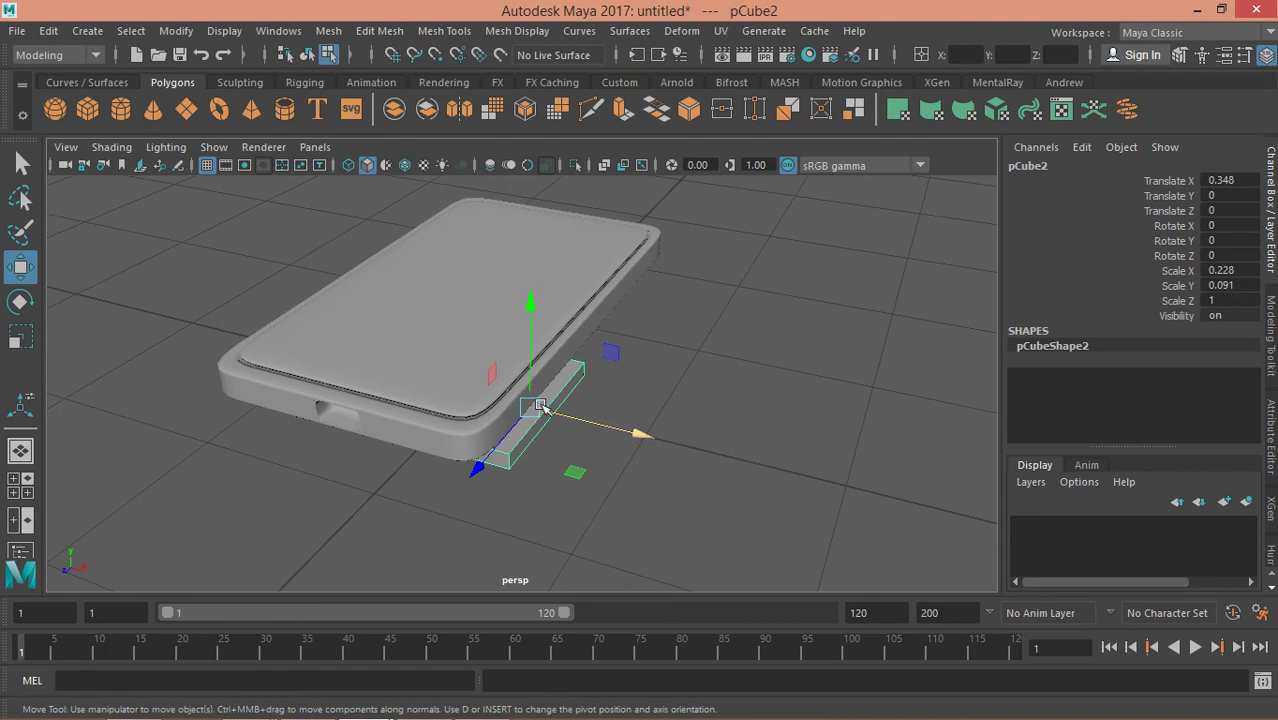
pyautogui.moveTo(531, 350); pyautogui.dragTo(531, 235)
pyautogui.moveTo(568, 295)
pyautogui.mouseDown()
pyautogui.moveTo(656, 308)
pyautogui.moveTo(548, 288)
pyautogui.mouseUp()
pyautogui.keyDown('alt'); pyautogui.moveTo(548, 288); pyautogui.dragTo(676, 314, button='right'); pyautogui.keyUp('alt')
pyautogui.moveTo(676, 314)
pyautogui.keyDown('alt'); pyautogui.mouseDown()
pyautogui.moveTo(622, 285)
pyautogui.moveTo(622, 314)
pyautogui.mouseUp(); pyautogui.keyUp('alt')
pyautogui.press('r')
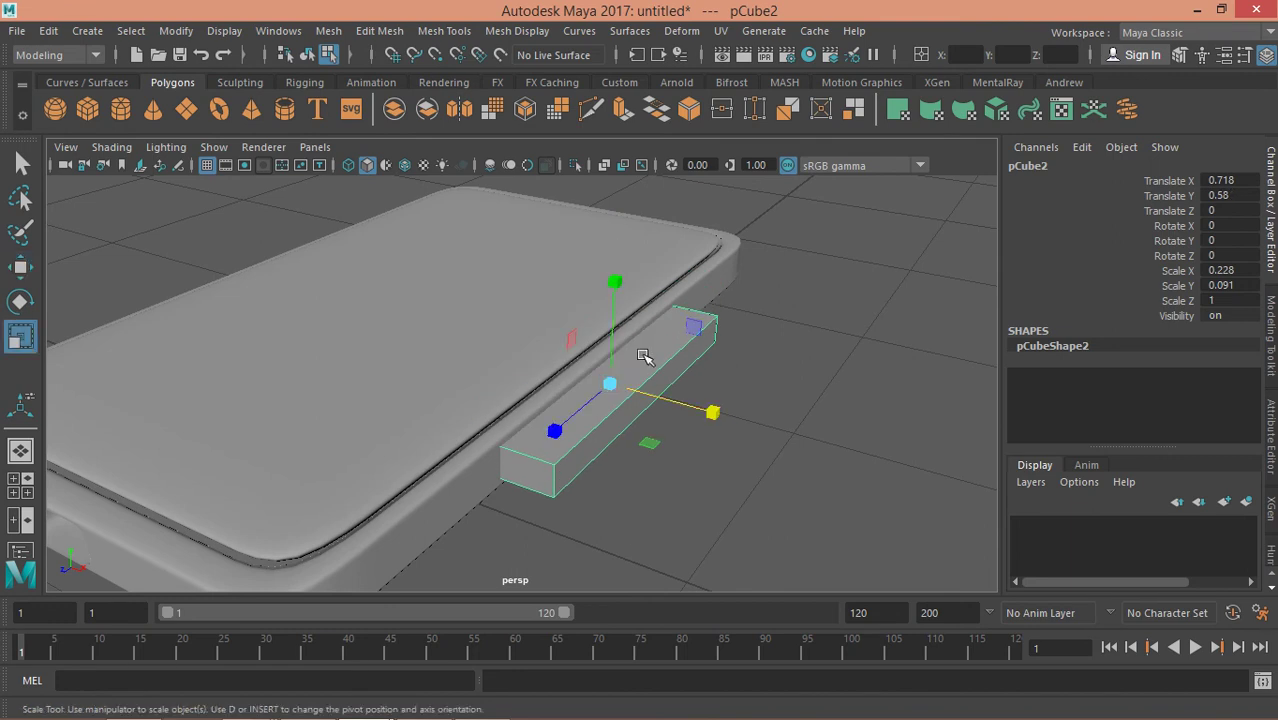
pyautogui.moveTo(610, 385); pyautogui.dragTo(522, 428)
pyautogui.press('q')
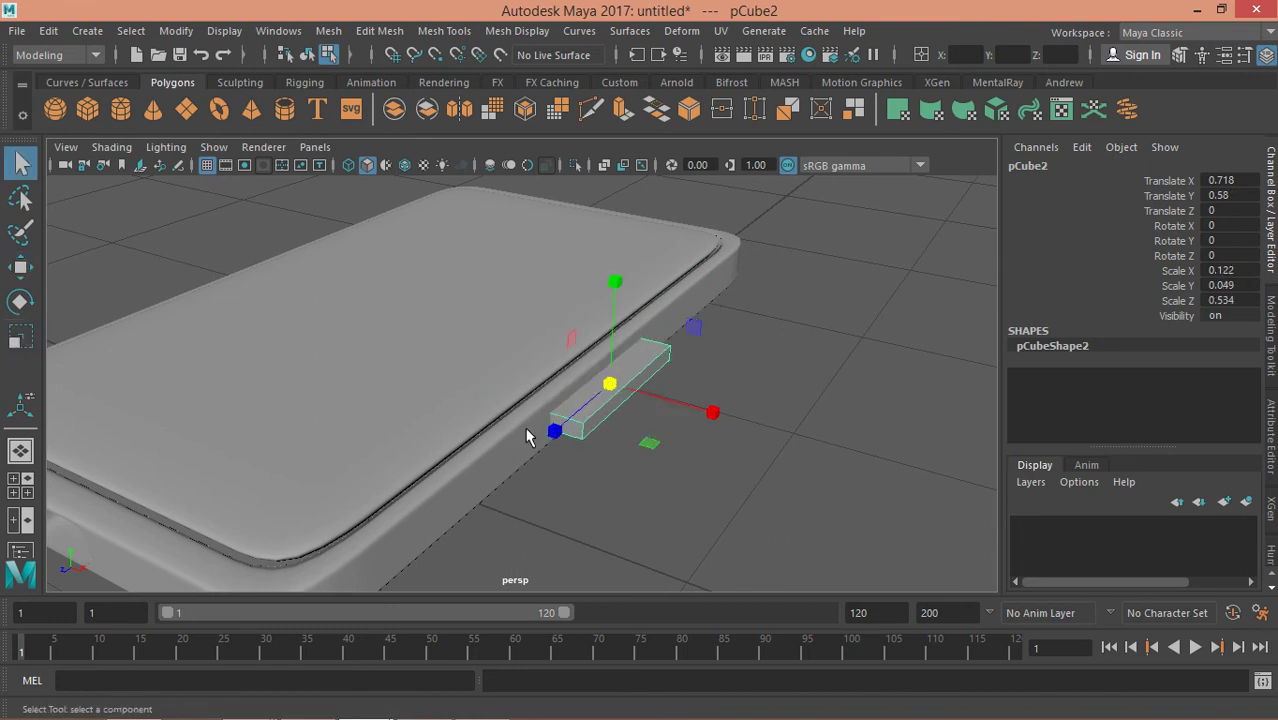
pyautogui.keyDown('alt'); pyautogui.moveTo(528, 436); pyautogui.dragTo(601, 415, button='middle'); pyautogui.keyUp('alt')
pyautogui.moveTo(601, 415)
pyautogui.keyDown('alt'); pyautogui.mouseDown()
pyautogui.moveTo(630, 385)
pyautogui.moveTo(710, 394)
pyautogui.moveTo(648, 396)
pyautogui.mouseUp(); pyautogui.keyUp('alt')
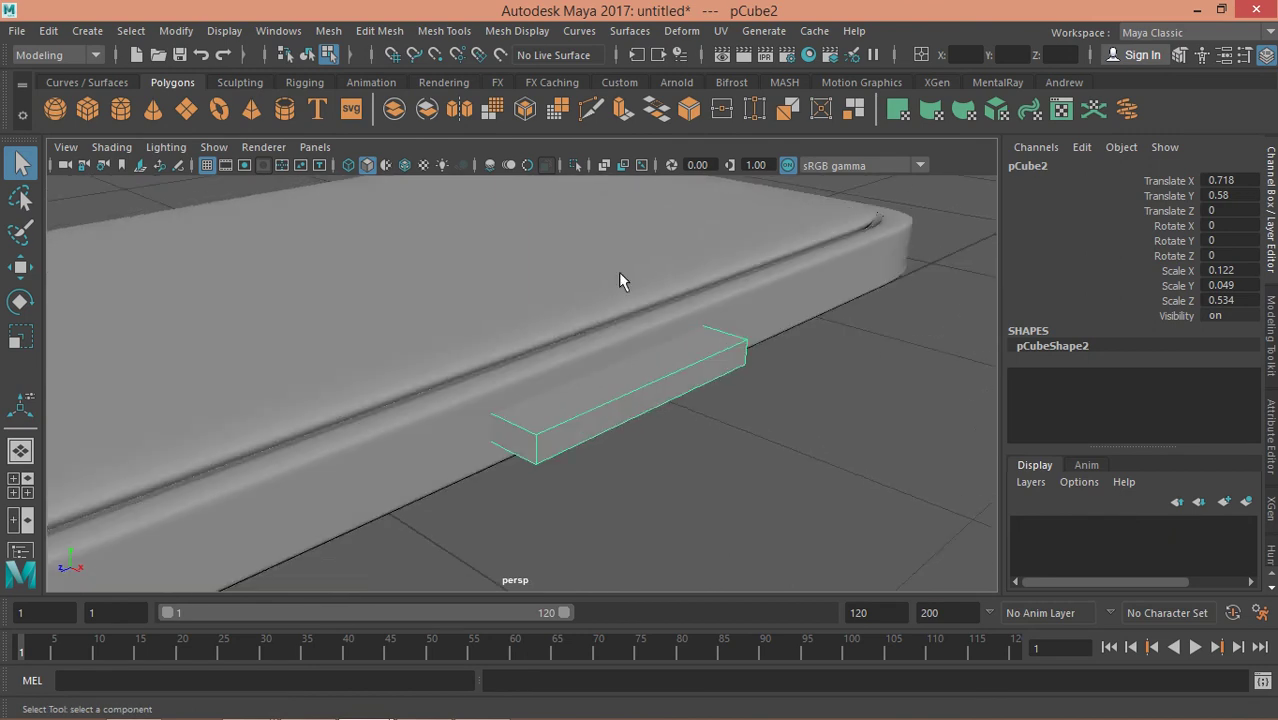
# - Insert Multi-Cut edge loops near the bar's ends and turn on smooth preview (3)
pyautogui.click(592, 108)
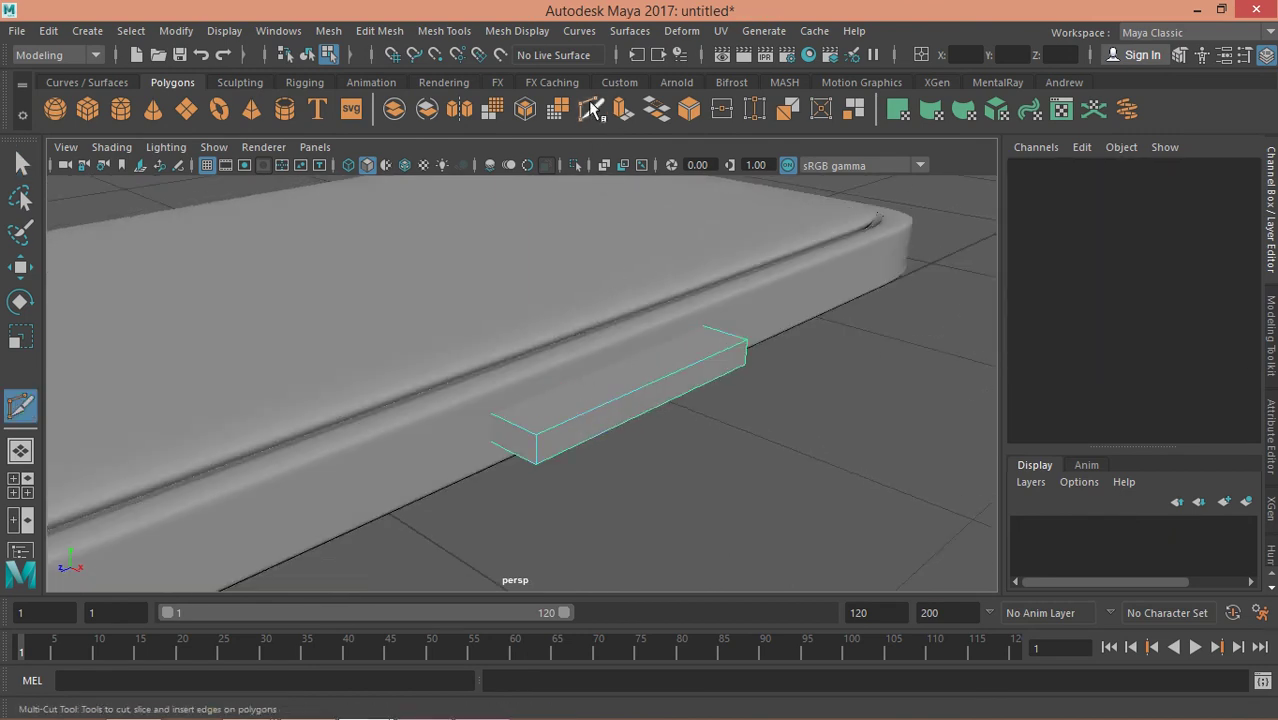
pyautogui.keyDown('ctrl'); pyautogui.click(568, 409); pyautogui.keyUp('ctrl')
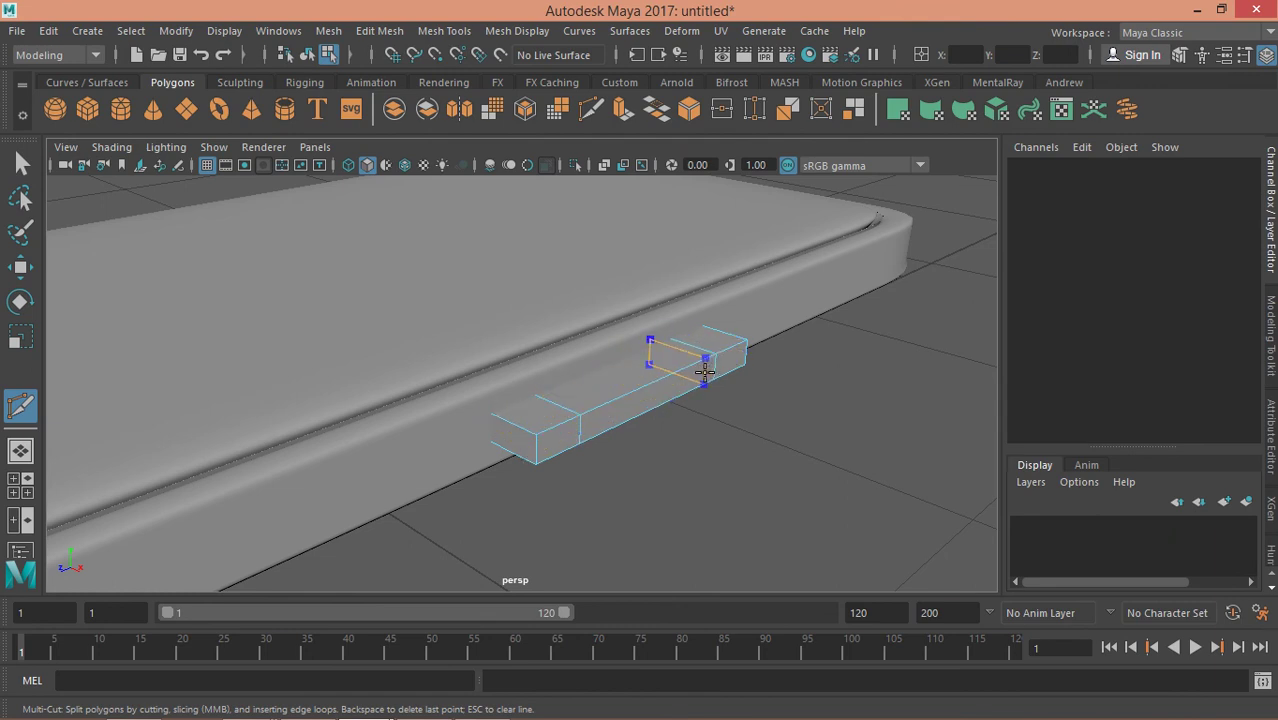
pyautogui.press('q')
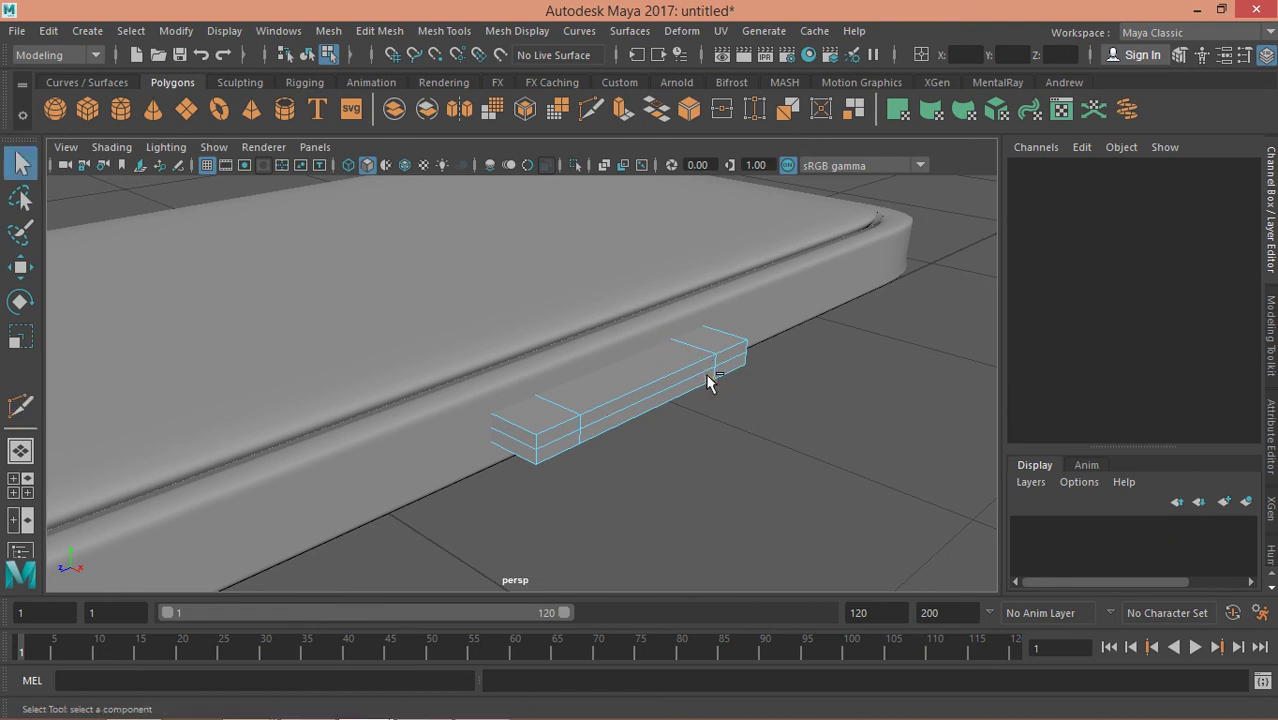
pyautogui.press('3')
pyautogui.keyDown('alt'); pyautogui.moveTo(679, 409); pyautogui.dragTo(729, 417); pyautogui.keyUp('alt')
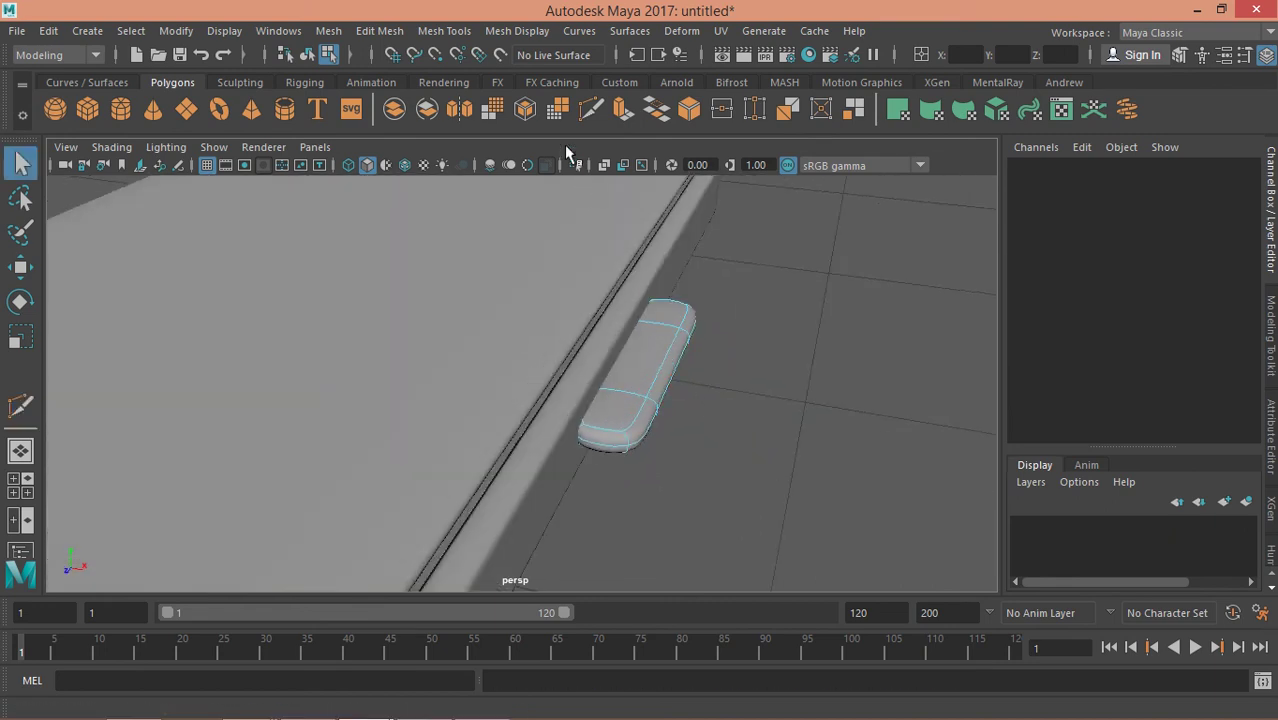
pyautogui.click(590, 115)
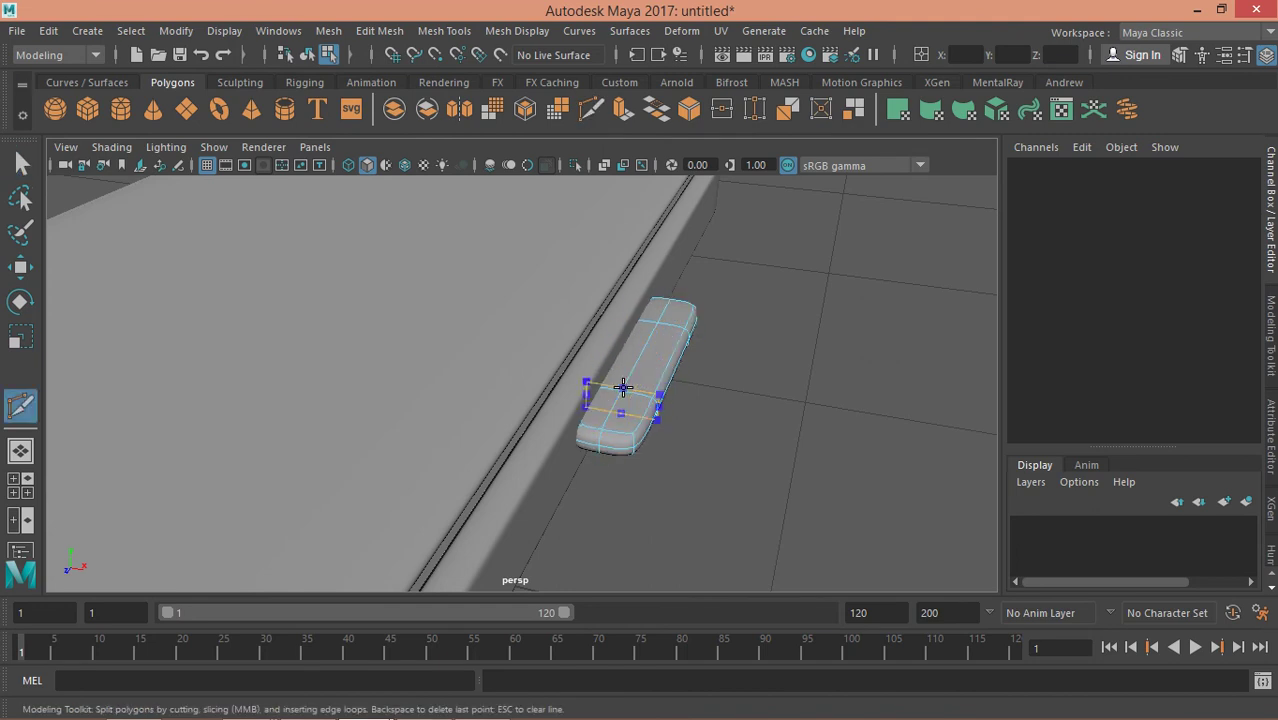
pyautogui.press('q')
# - Select the whole button object and slide it along X toward the phone
pyautogui.moveTo(650, 362)
pyautogui.keyDown('alt'); pyautogui.mouseDown()
pyautogui.moveTo(599, 322)
pyautogui.moveTo(652, 340)
pyautogui.mouseUp(); pyautogui.keyUp('alt')
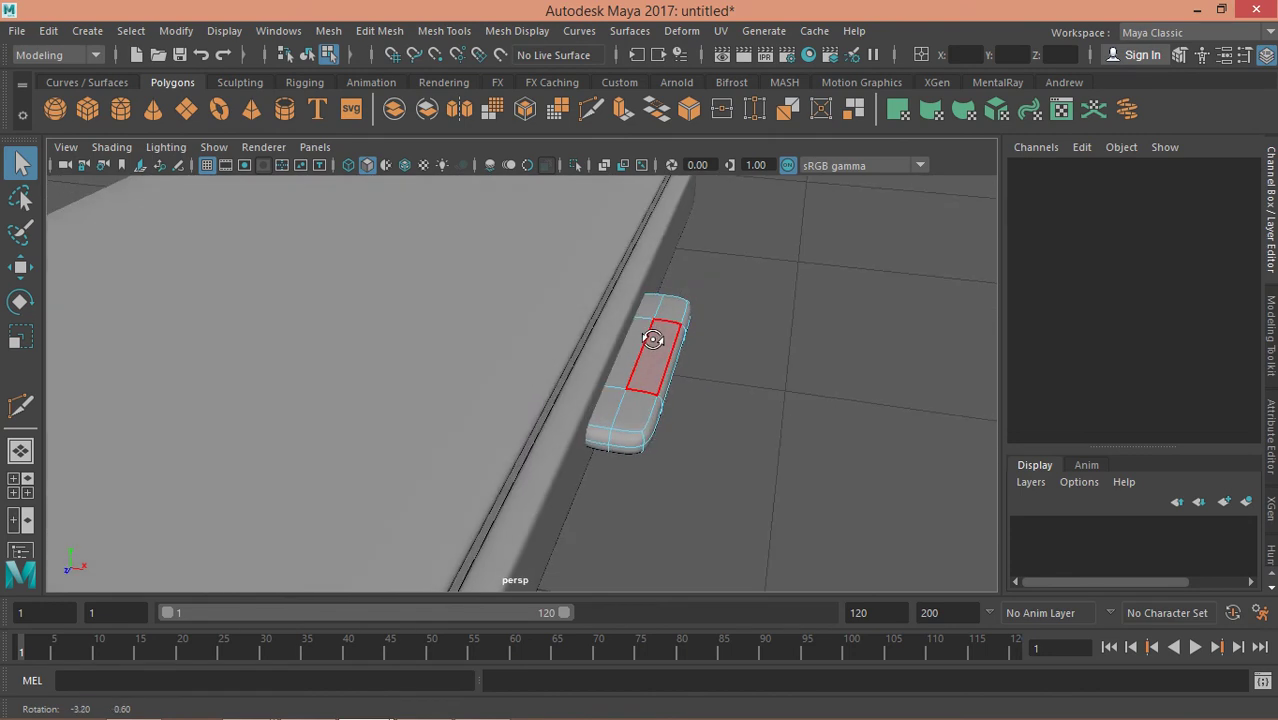
pyautogui.rightClick(655, 351)
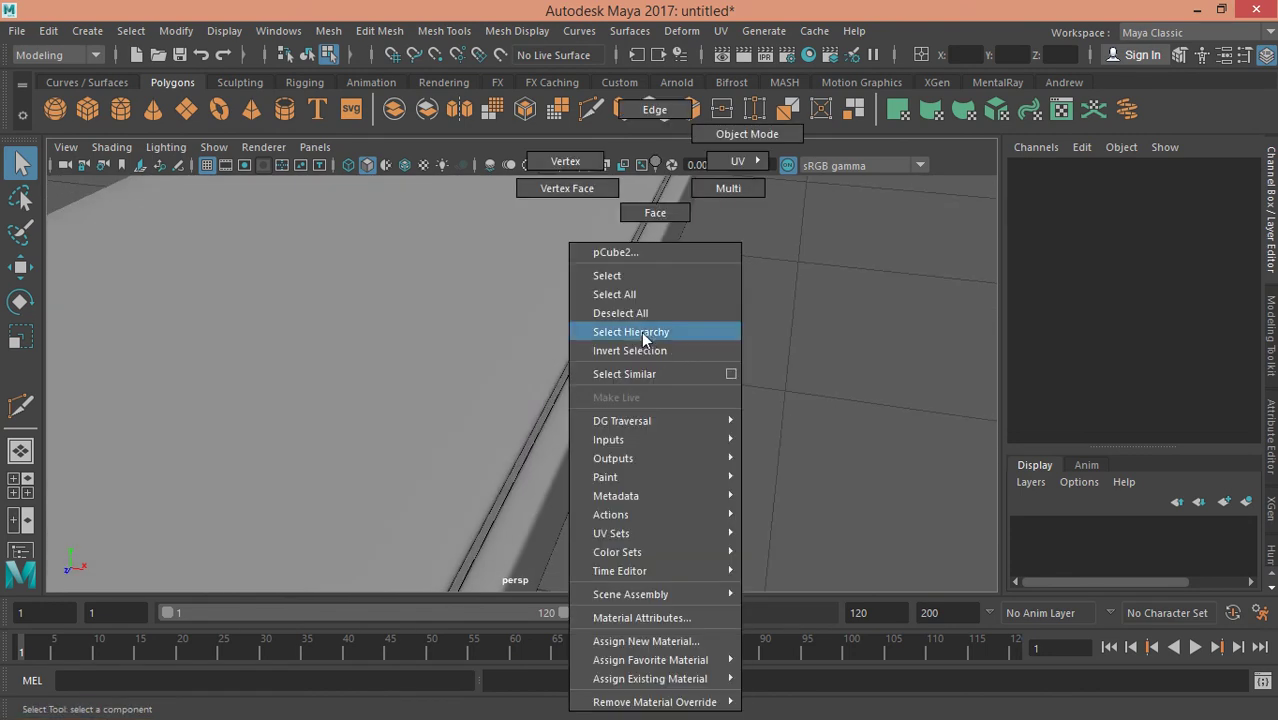
pyautogui.click(646, 276)
pyautogui.press('w')
pyautogui.moveTo(706, 372)
pyautogui.mouseDown()
pyautogui.moveTo(748, 385)
pyautogui.moveTo(662, 354)
pyautogui.moveTo(679, 337)
pyautogui.moveTo(735, 375)
pyautogui.mouseUp()
pyautogui.press('q')
# - Reselect the button object and place it at Translate X 0.652, Z -0.588
pyautogui.rightClick(697, 345)
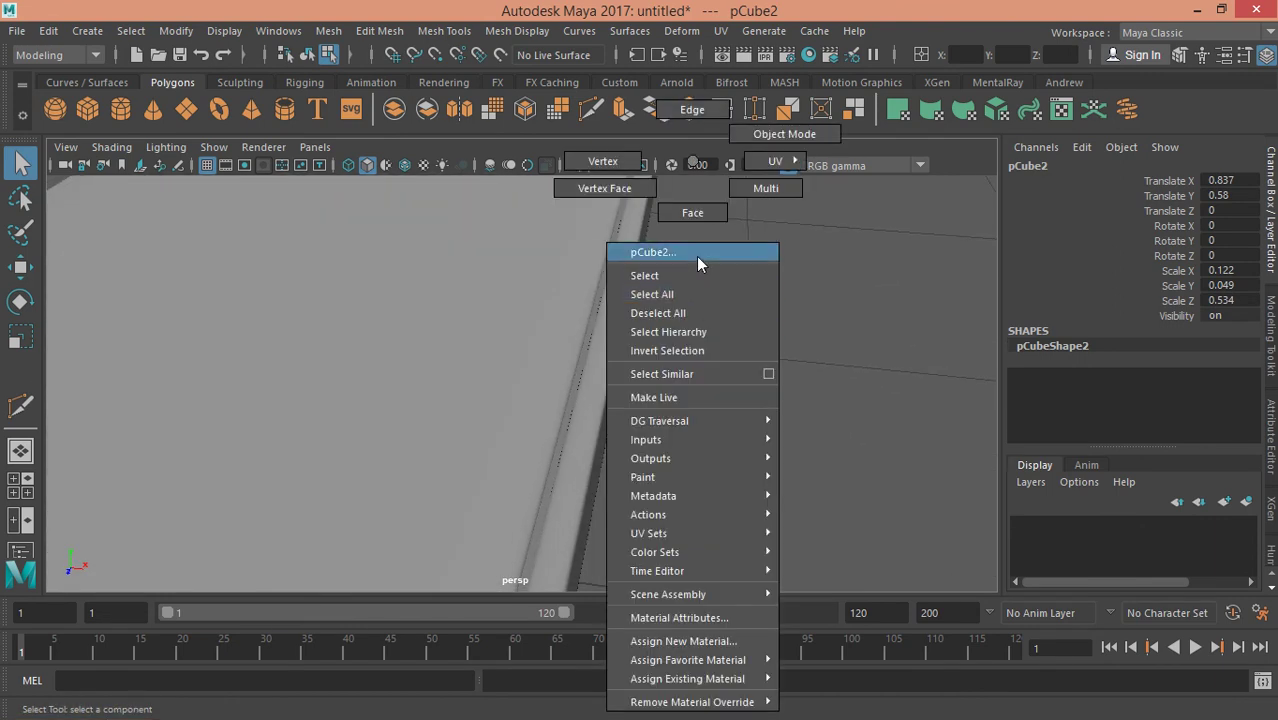
pyautogui.click(698, 262)
pyautogui.keyDown('alt'); pyautogui.moveTo(698, 262); pyautogui.dragTo(672, 257); pyautogui.keyUp('alt')
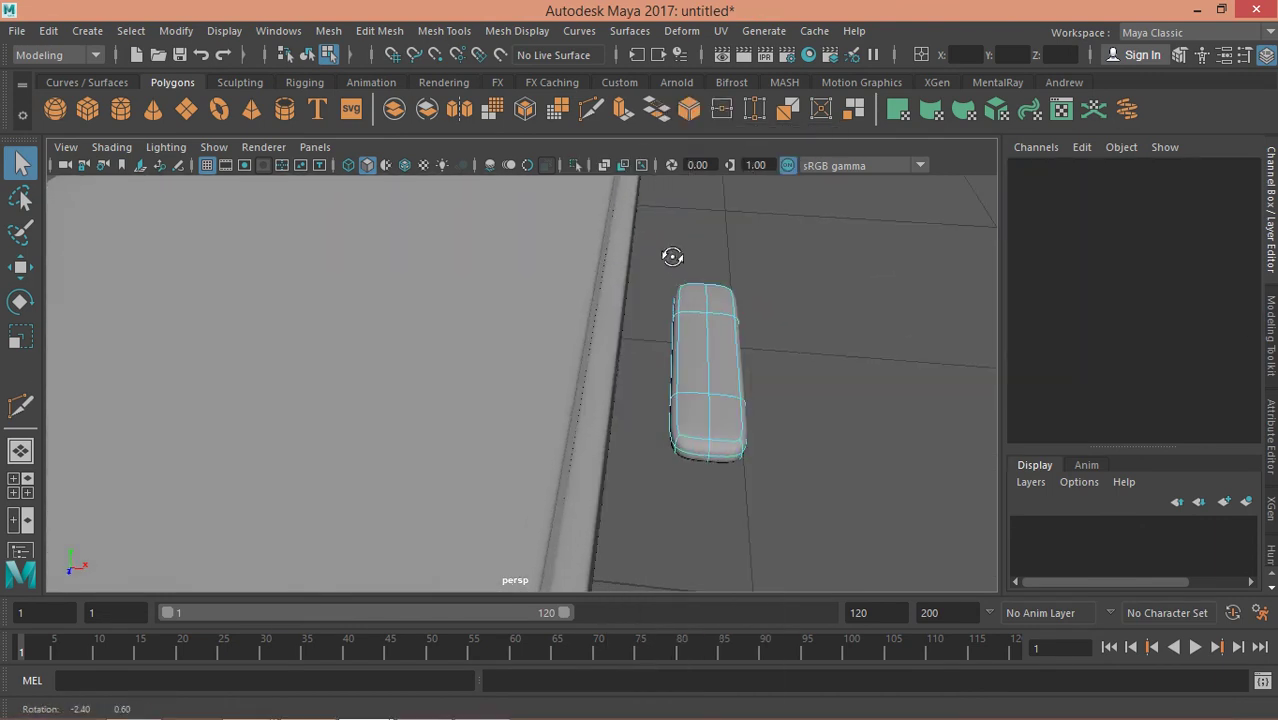
pyautogui.moveTo(677, 492); pyautogui.dragTo(691, 503)
pyautogui.click(691, 493)
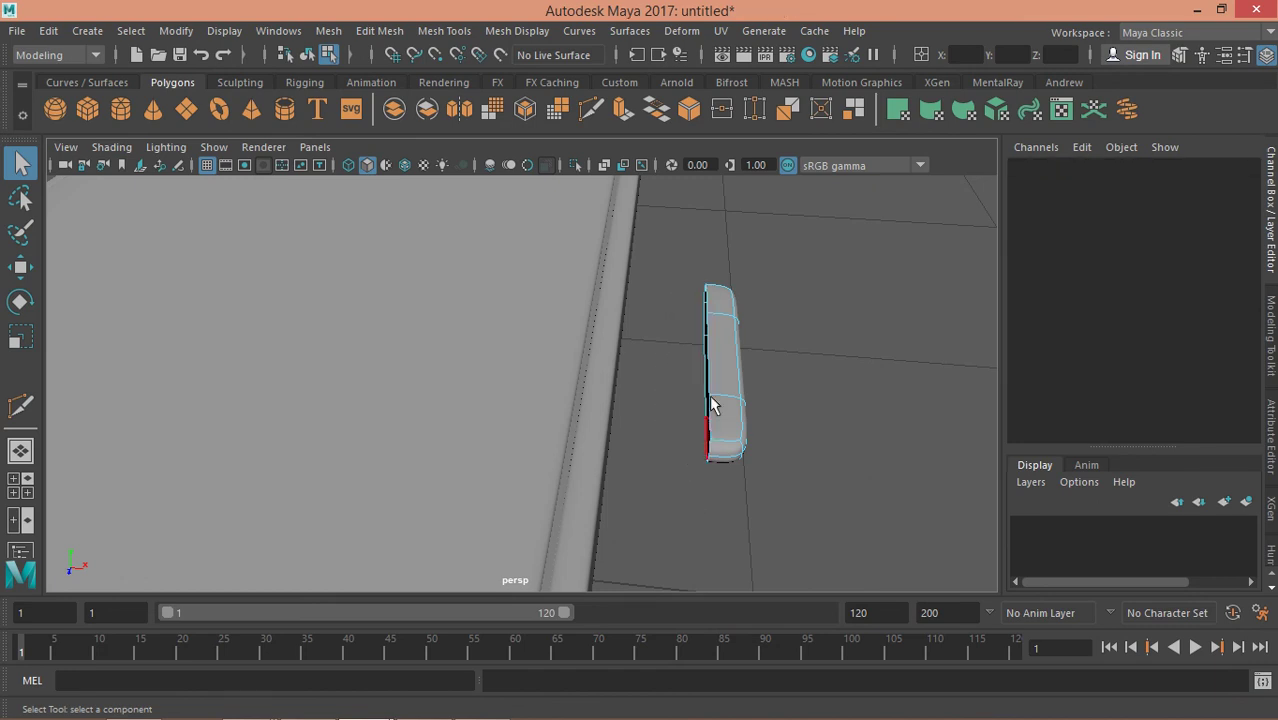
pyautogui.rightClick(720, 362)
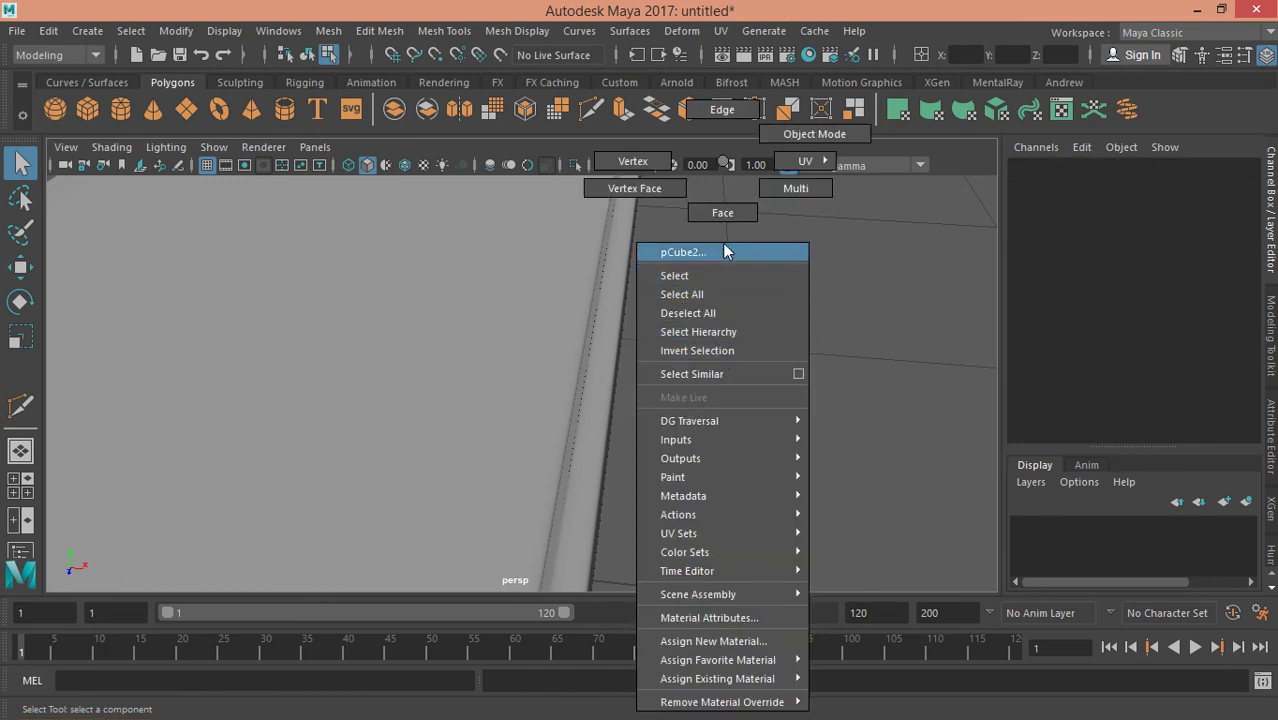
pyautogui.click(722, 280)
pyautogui.moveTo(722, 280)
pyautogui.keyDown('alt'); pyautogui.mouseDown()
pyautogui.moveTo(662, 285)
pyautogui.moveTo(611, 310)
pyautogui.moveTo(531, 308)
pyautogui.moveTo(650, 326)
pyautogui.moveTo(731, 373)
pyautogui.moveTo(658, 373)
pyautogui.moveTo(491, 334)
pyautogui.moveTo(551, 342)
pyautogui.moveTo(541, 350)
pyautogui.moveTo(553, 369)
pyautogui.moveTo(494, 380)
pyautogui.moveTo(756, 385)
pyautogui.moveTo(656, 362)
pyautogui.moveTo(620, 383)
pyautogui.moveTo(642, 399)
pyautogui.moveTo(747, 402)
pyautogui.mouseUp(); pyautogui.keyUp('alt')
pyautogui.press('w')
pyautogui.press('q')
pyautogui.press('w')
# - Shorten the side button pCube2 to Scale Z 0.305
pyautogui.keyDown('alt'); pyautogui.moveTo(747, 402); pyautogui.dragTo(685, 434, button='right'); pyautogui.keyUp('alt')
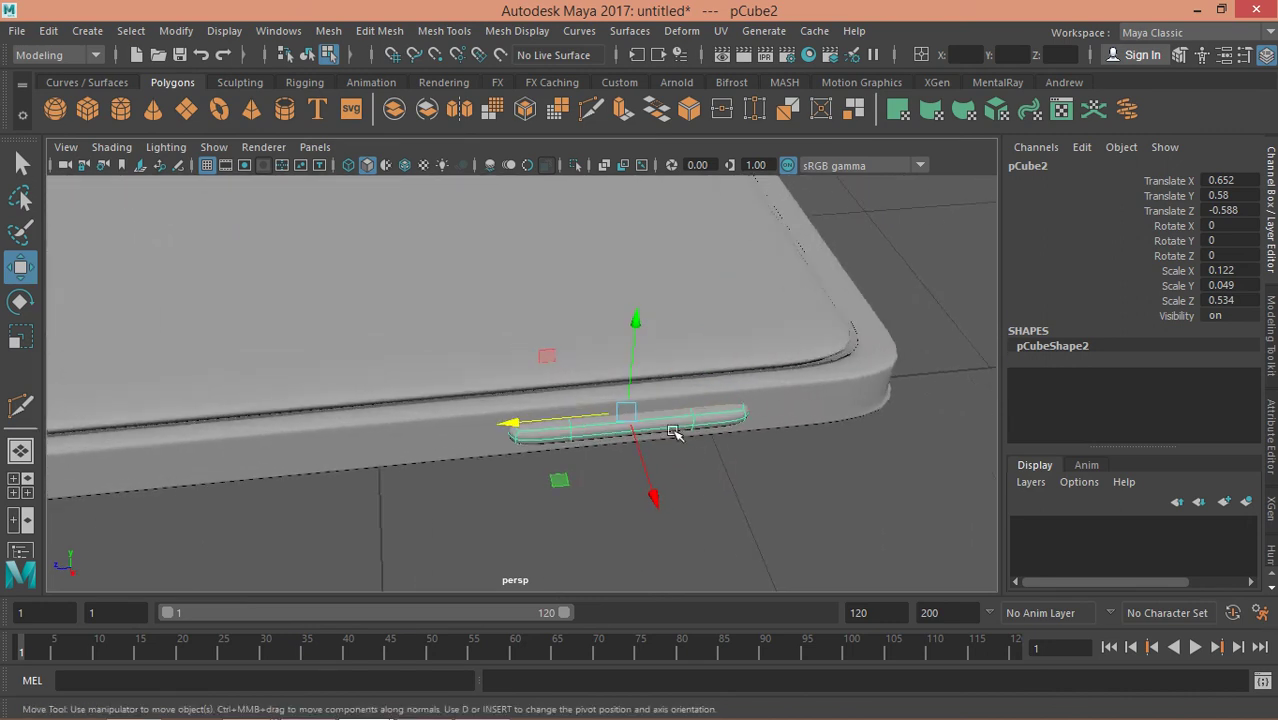
pyautogui.press('r')
pyautogui.moveTo(521, 428); pyautogui.dragTo(558, 426)
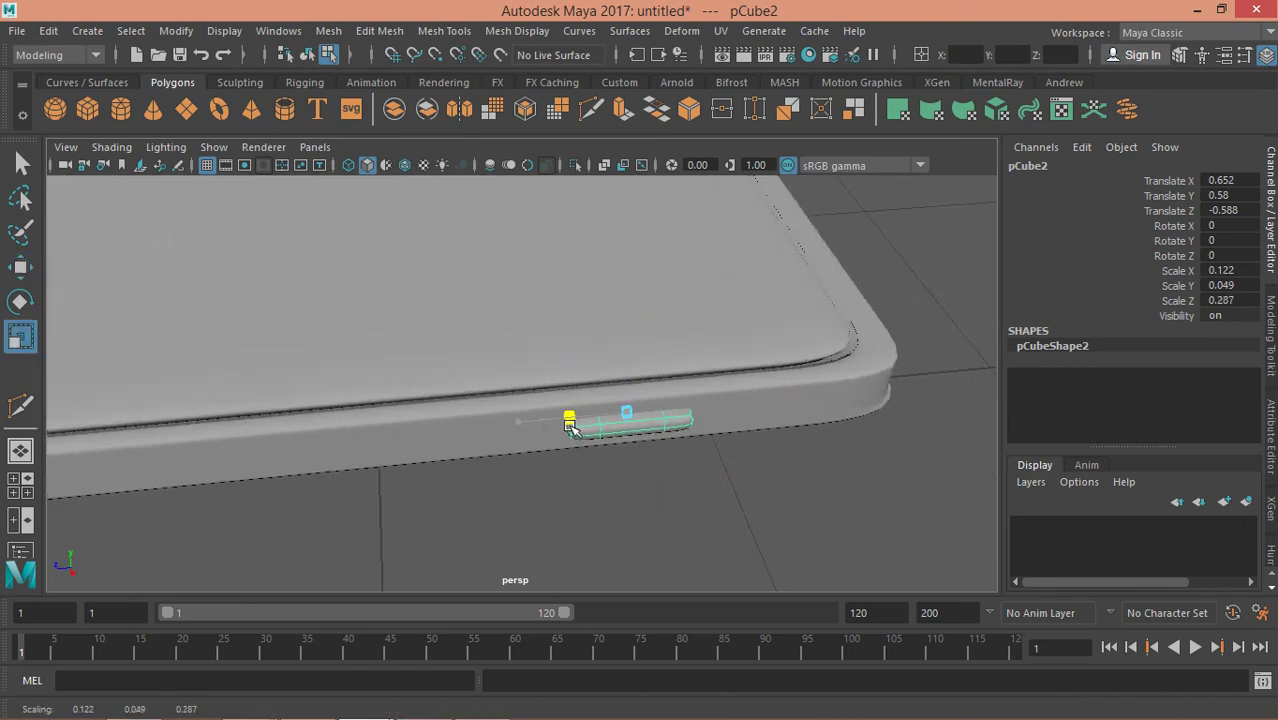
pyautogui.press('q')
# - Reselect the button and nudge it toward the phone to Translate X 0.647
pyautogui.click(665, 457)
pyautogui.keyDown('alt'); pyautogui.moveTo(665, 457); pyautogui.dragTo(637, 378); pyautogui.keyUp('alt')
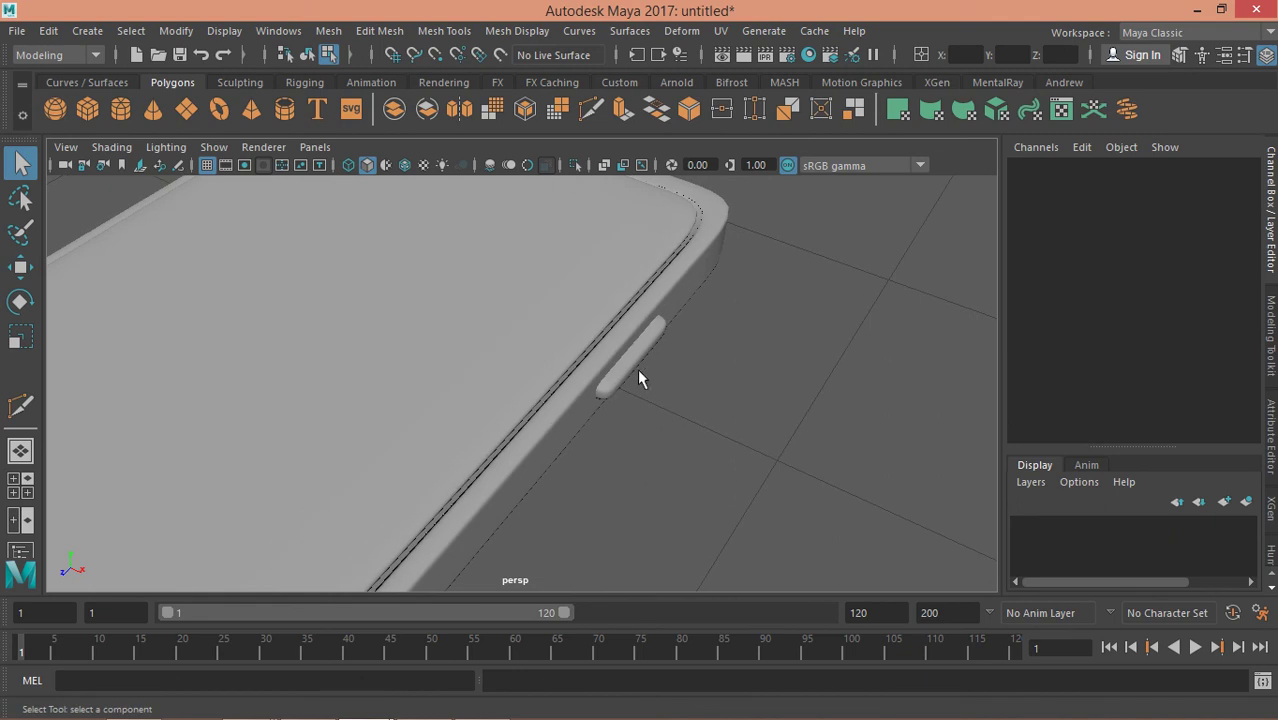
pyautogui.click(640, 378)
pyautogui.press('w')
pyautogui.press('q')
pyautogui.rightClick(639, 355)
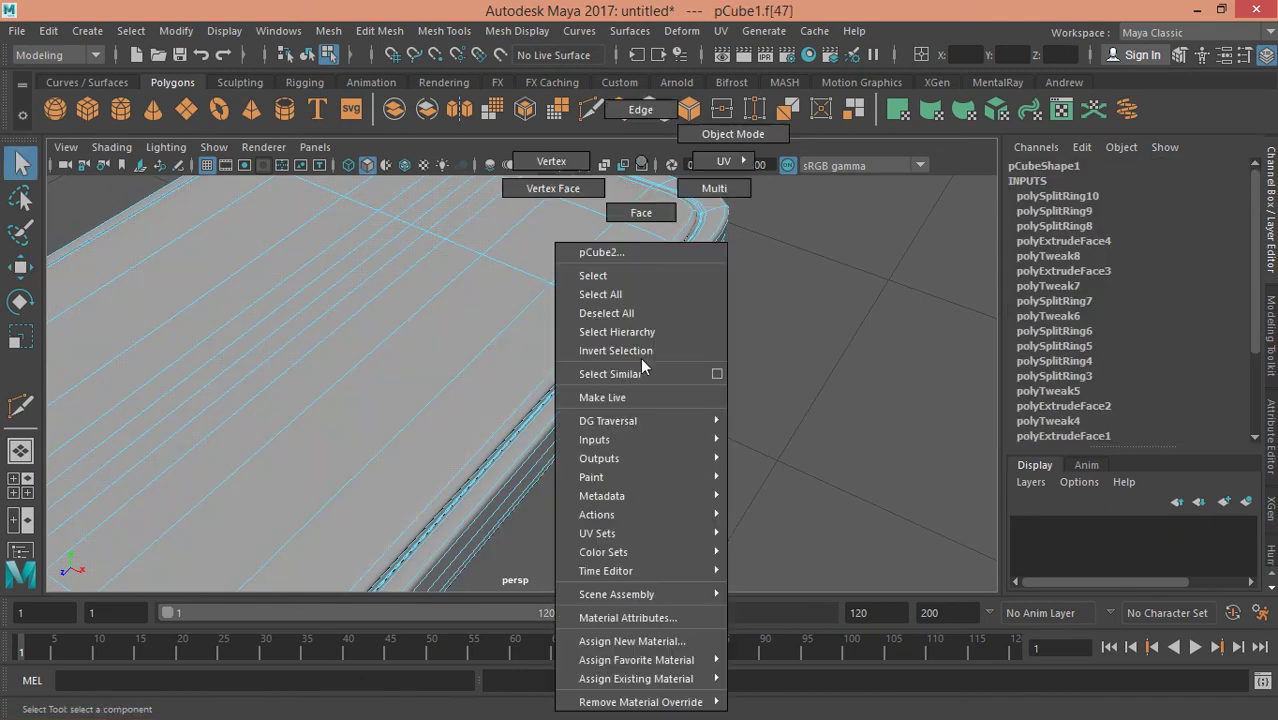
pyautogui.click(624, 276)
pyautogui.press('w')
pyautogui.moveTo(659, 373); pyautogui.dragTo(659, 371)
pyautogui.press('q')
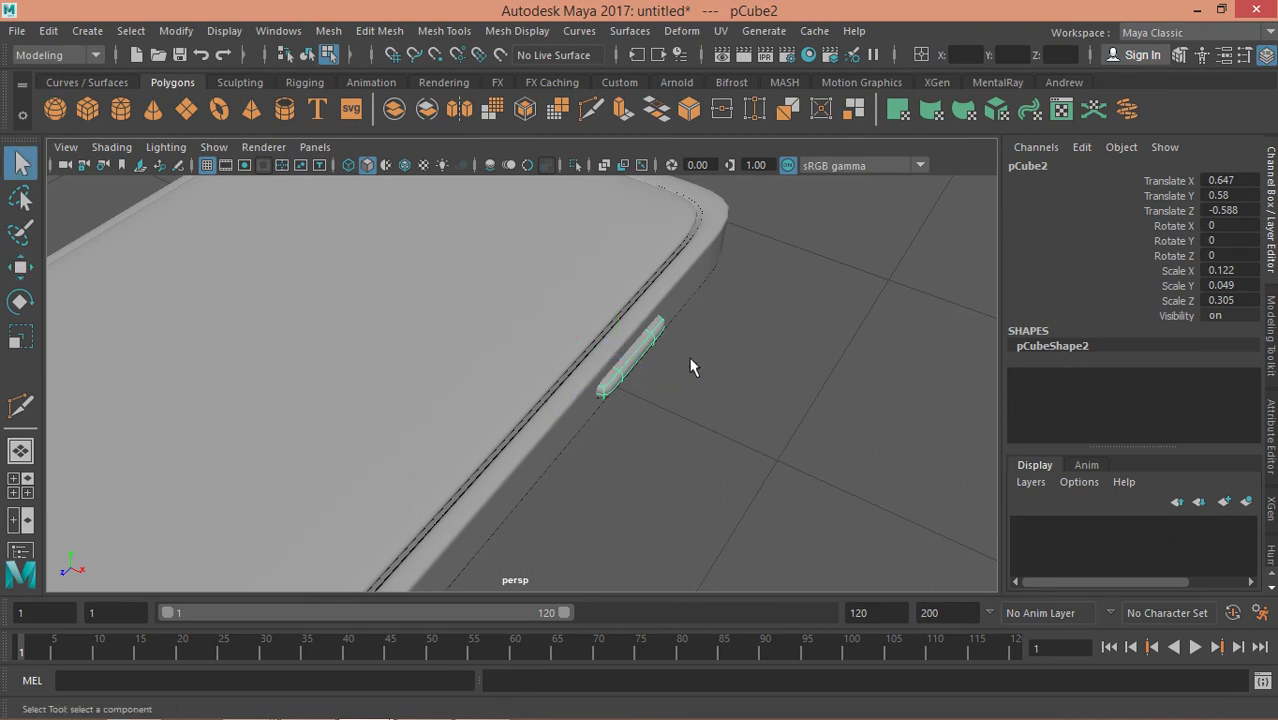
pyautogui.click(690, 366)
# - Return the phone to Object Mode and select the side button pCube2
pyautogui.scroll(-3, 548, 373)
pyautogui.moveTo(548, 373)
pyautogui.keyDown('alt'); pyautogui.mouseDown()
pyautogui.moveTo(448, 348)
pyautogui.moveTo(642, 365)
pyautogui.moveTo(605, 386)
pyautogui.mouseUp(); pyautogui.keyUp('alt')
pyautogui.scroll(-2, 512, 368)
pyautogui.scroll(2, 512, 368)
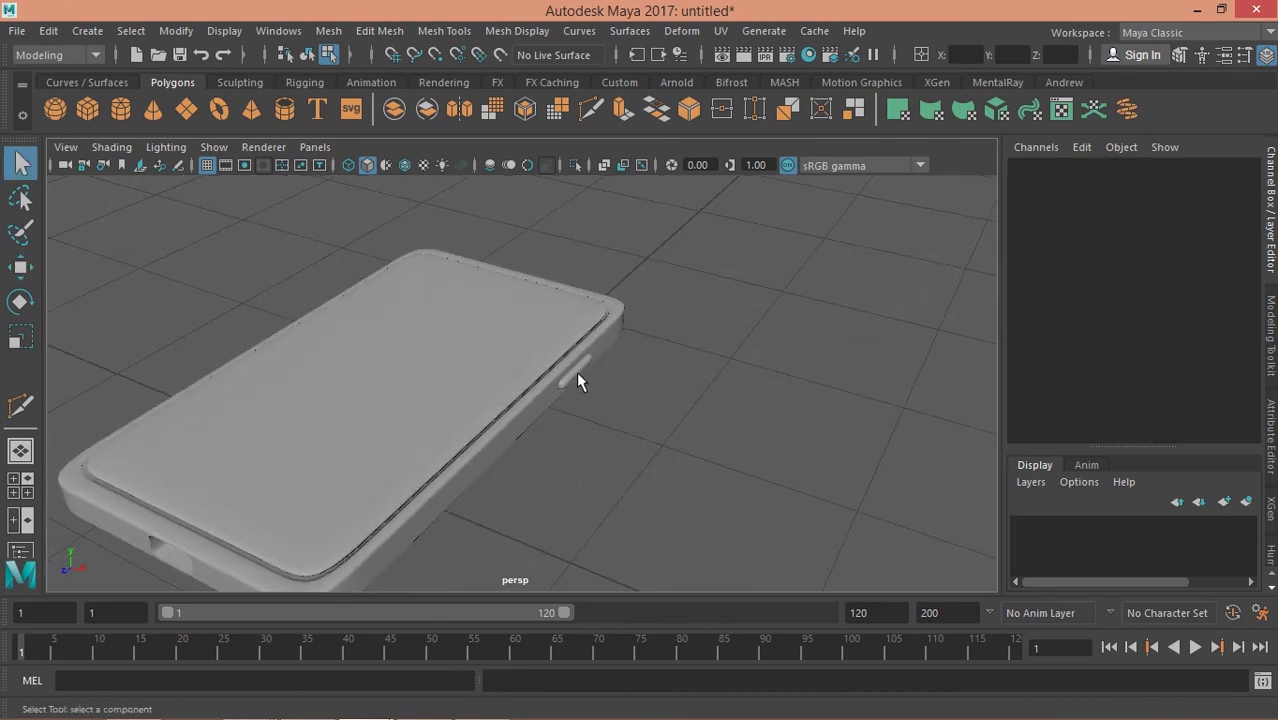
pyautogui.click(577, 380)
pyautogui.keyDown('alt'); pyautogui.moveTo(513, 386); pyautogui.dragTo(522, 328); pyautogui.keyUp('alt')
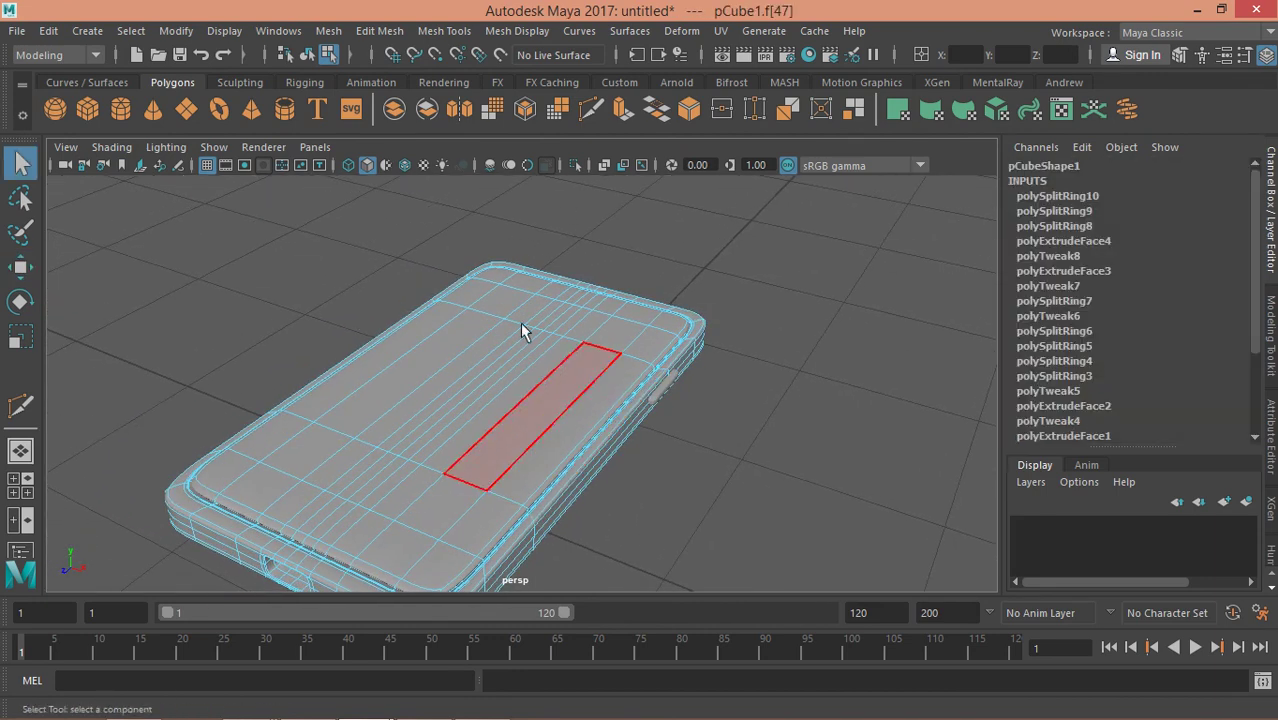
pyautogui.click(307, 54)
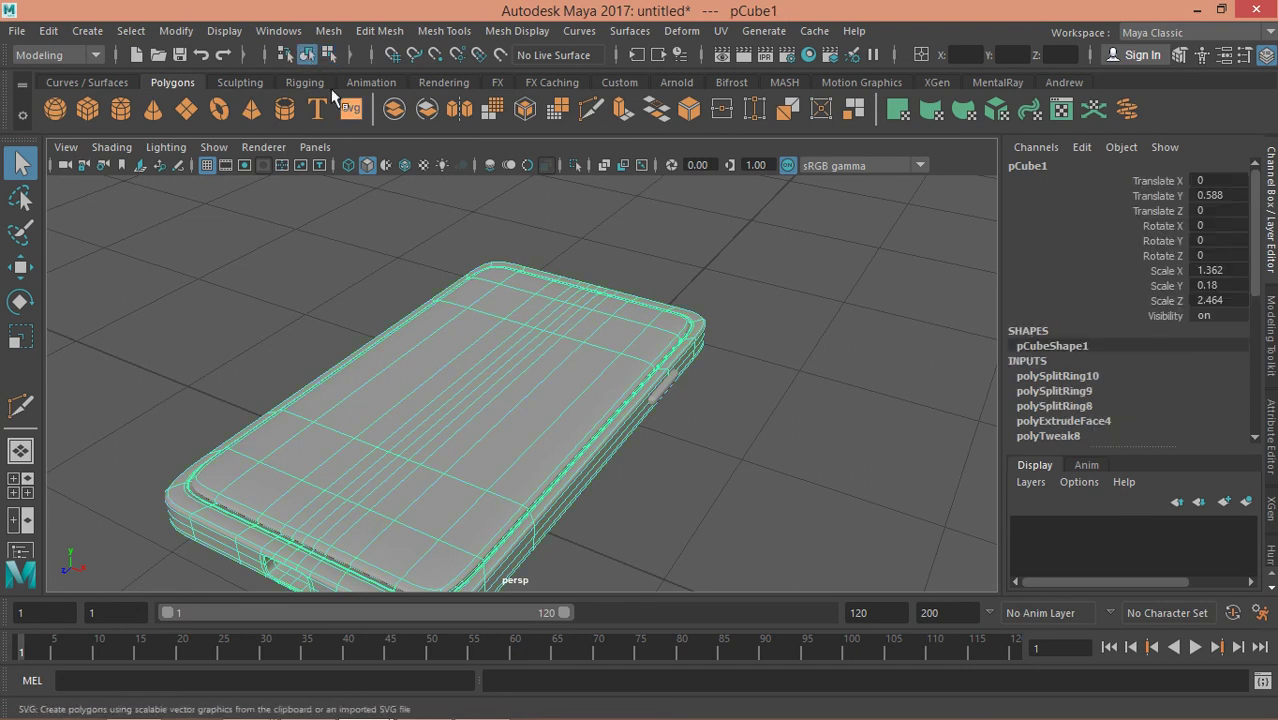
pyautogui.moveTo(554, 327); pyautogui.dragTo(625, 135, button='right')
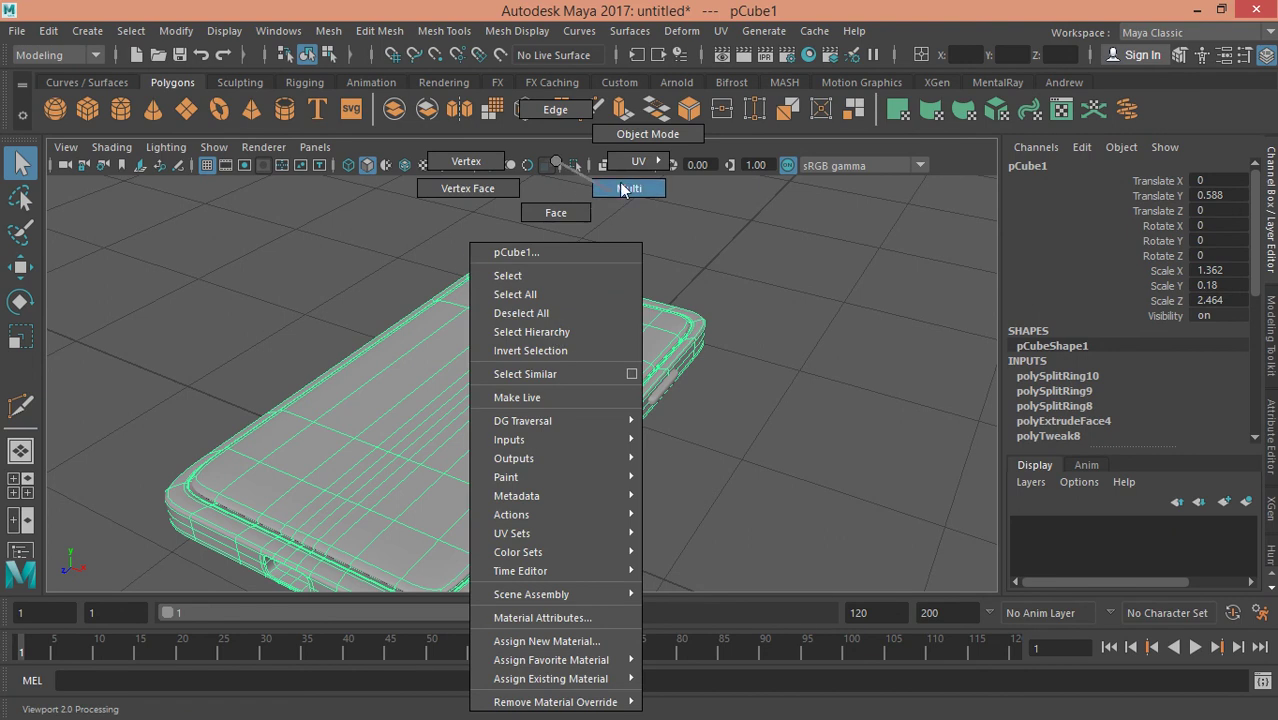
pyautogui.click(613, 306)
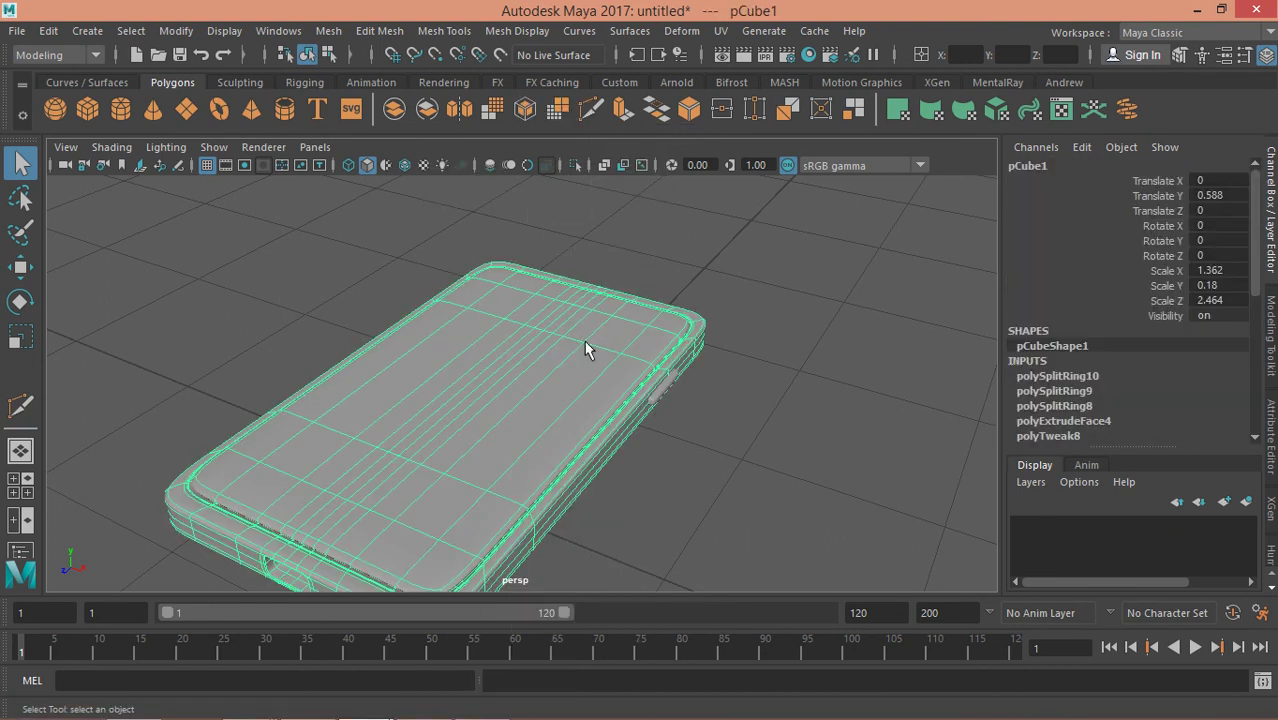
pyautogui.moveTo(610, 372)
pyautogui.keyDown('alt'); pyautogui.mouseDown()
pyautogui.moveTo(776, 379)
pyautogui.moveTo(710, 380)
pyautogui.mouseUp(); pyautogui.keyUp('alt')
pyautogui.click(727, 362)
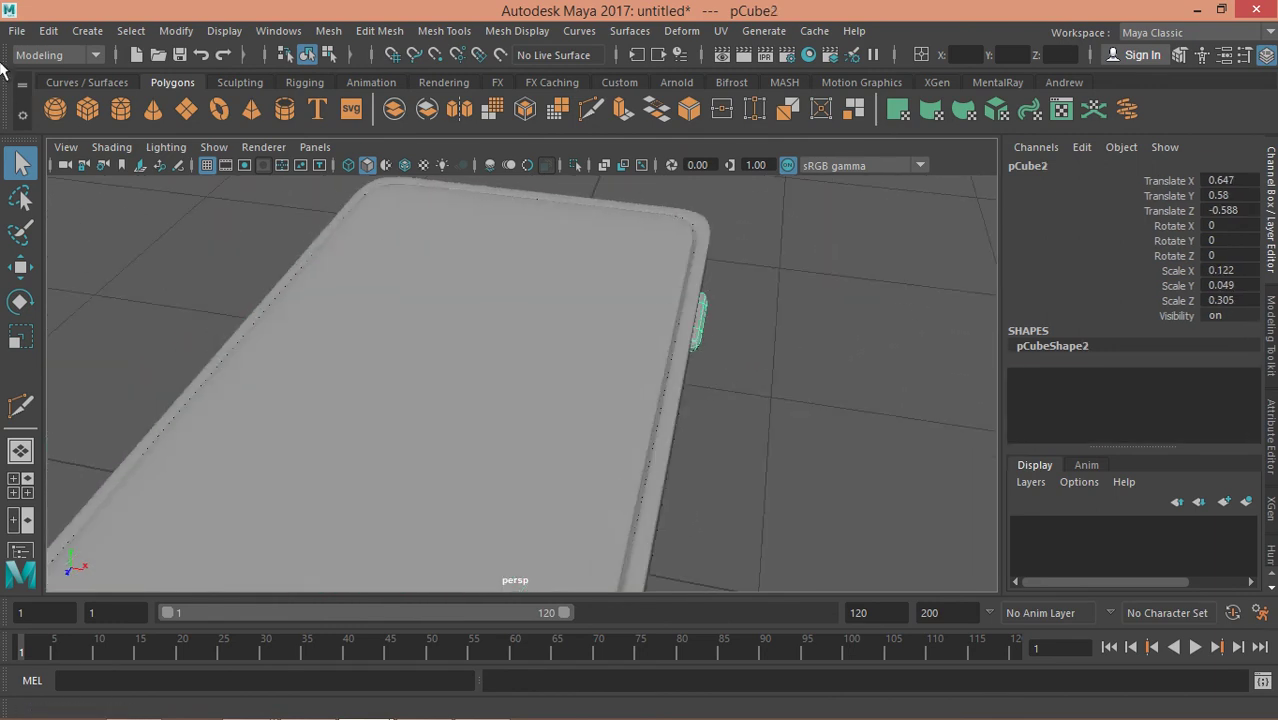
# - Duplicate the side button and move the copy to the phone's other side
pyautogui.click(50, 31)
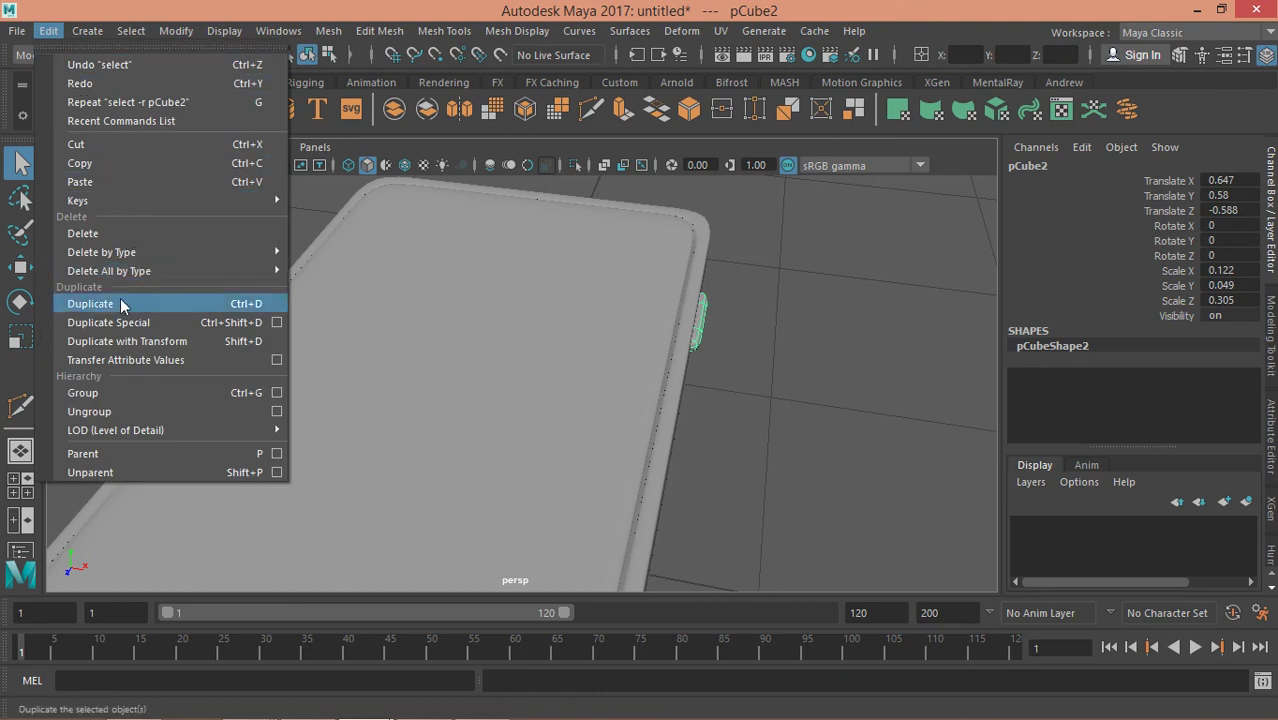
pyautogui.click(224, 303)
pyautogui.press('w')
pyautogui.moveTo(733, 331)
pyautogui.mouseDown()
pyautogui.moveTo(285, 277)
pyautogui.moveTo(448, 338)
pyautogui.moveTo(470, 379)
pyautogui.moveTo(220, 434)
pyautogui.mouseUp()
# - Rotate the copy 180° about Y and seat it on the opposite edge at X -0.651
pyautogui.press('e')
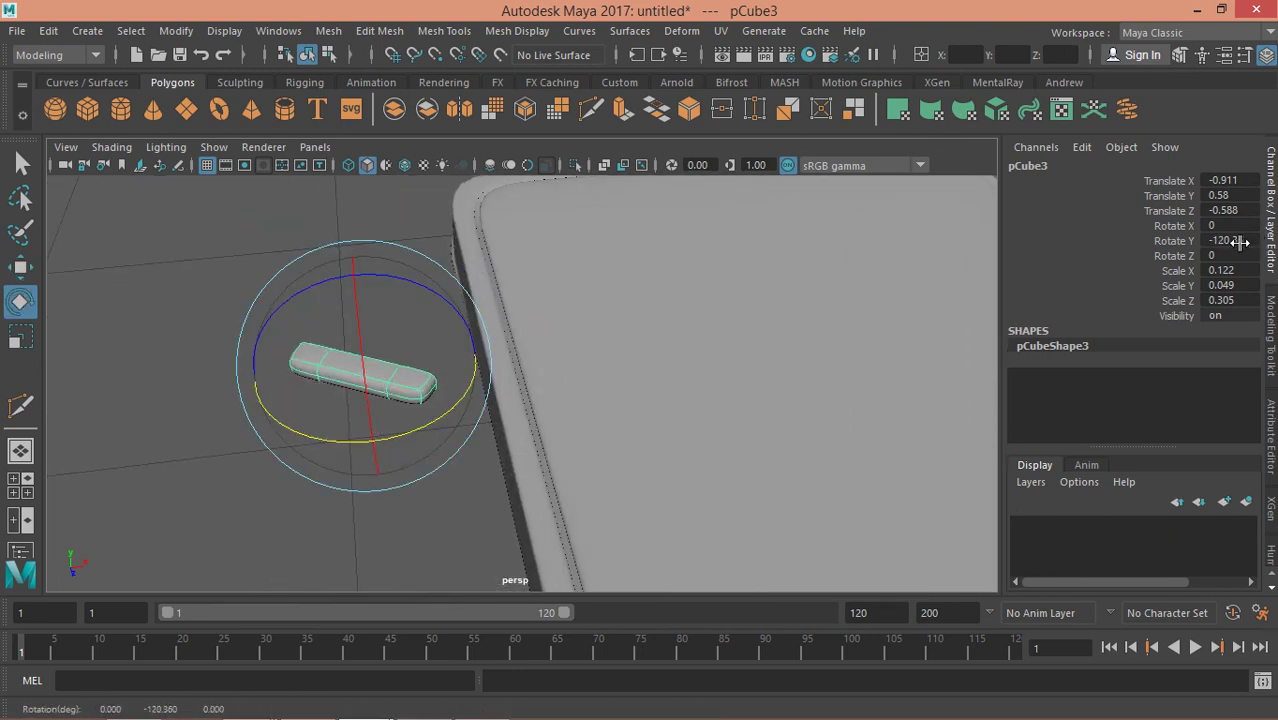
pyautogui.write('90')
pyautogui.press('Return')
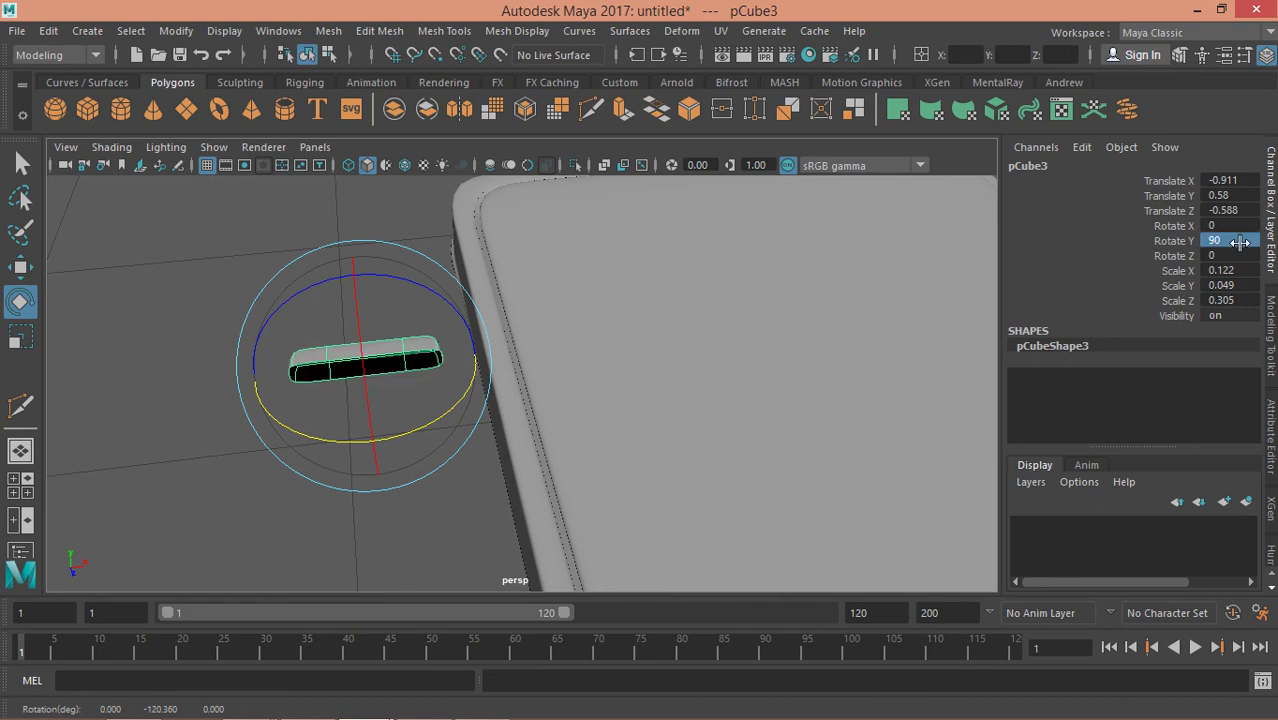
pyautogui.moveTo(408, 434)
pyautogui.mouseDown()
pyautogui.moveTo(627, 344)
pyautogui.moveTo(736, 214)
pyautogui.moveTo(536, 314)
pyautogui.moveTo(428, 422)
pyautogui.moveTo(487, 400)
pyautogui.moveTo(463, 404)
pyautogui.mouseUp()
pyautogui.press('q')
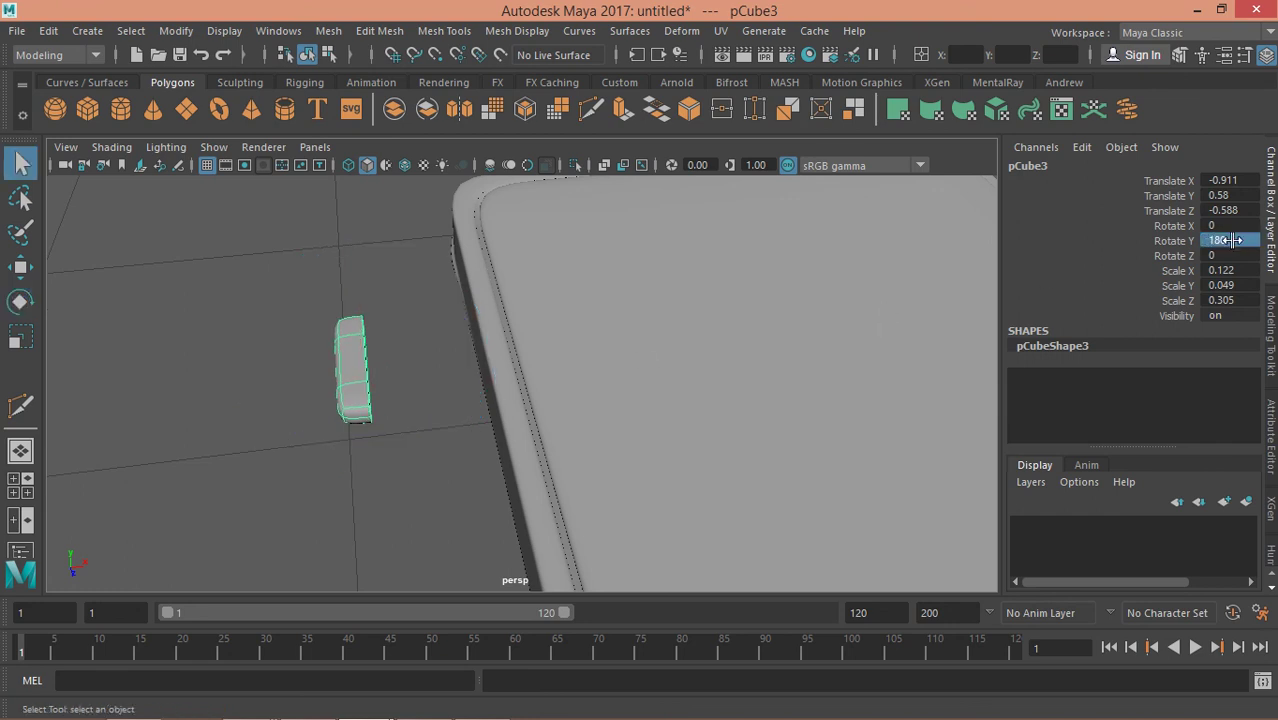
pyautogui.press('w')
pyautogui.moveTo(414, 361); pyautogui.dragTo(548, 368)
pyautogui.press('q')
# - Stretch the copied button pCube3 longer to Scale Z 0.529
pyautogui.moveTo(805, 285)
pyautogui.keyDown('alt'); pyautogui.mouseDown()
pyautogui.moveTo(428, 420)
pyautogui.moveTo(423, 438)
pyautogui.moveTo(625, 408)
pyautogui.moveTo(479, 399)
pyautogui.mouseUp(); pyautogui.keyUp('alt')
pyautogui.scroll(3, 519, 422)
pyautogui.press('r')
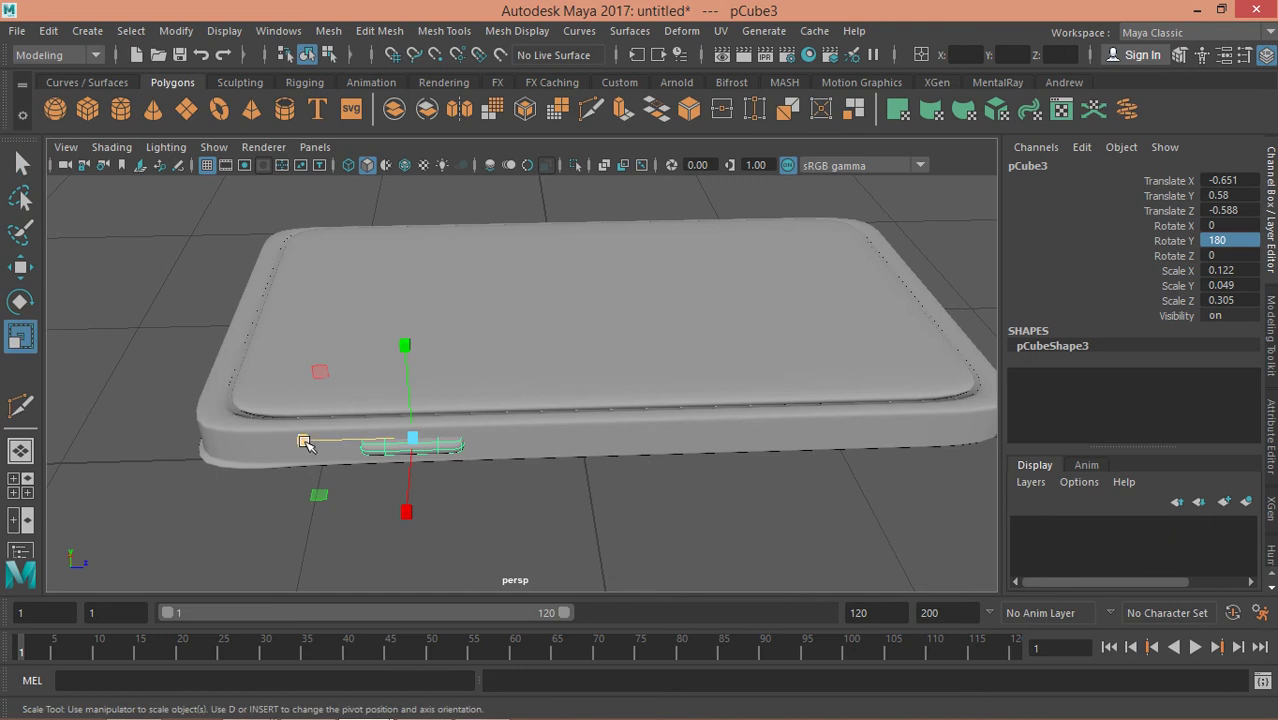
pyautogui.moveTo(306, 444); pyautogui.dragTo(240, 446)
pyautogui.press('q')
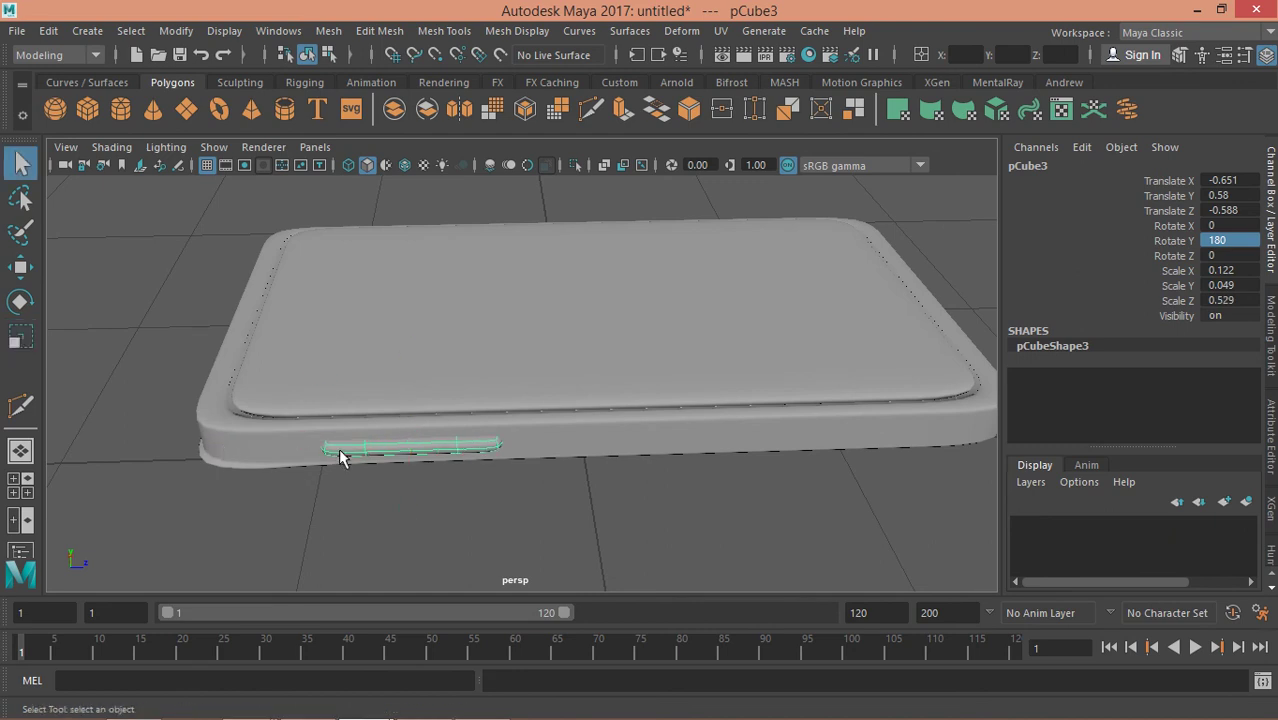
pyautogui.scroll(2, 342, 456)
pyautogui.scroll(2, 430, 410)
pyautogui.scroll(2, 530, 463)
pyautogui.scroll(-1, 448, 423)
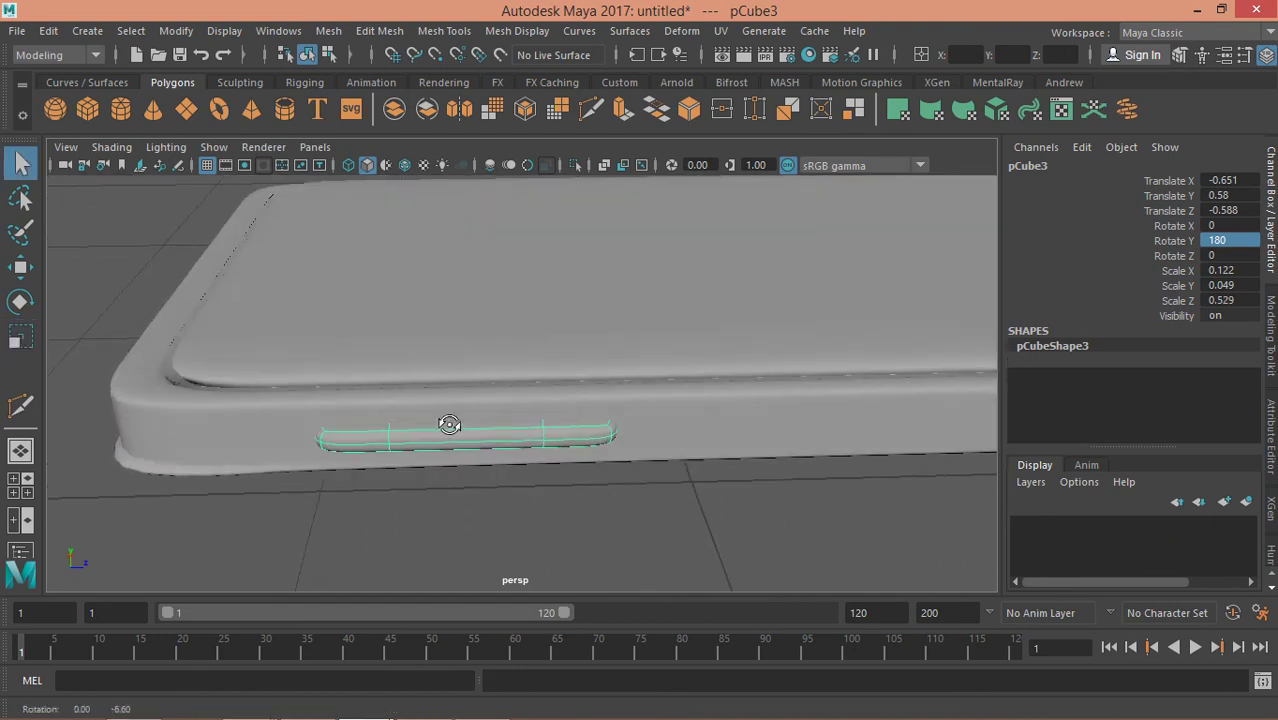
pyautogui.moveTo(445, 437); pyautogui.dragTo(391, 186, button='right')
# - Scale the copy's end vertices outward to lengthen the button further
pyautogui.moveTo(545, 512); pyautogui.dragTo(545, 512)
pyautogui.press('r')
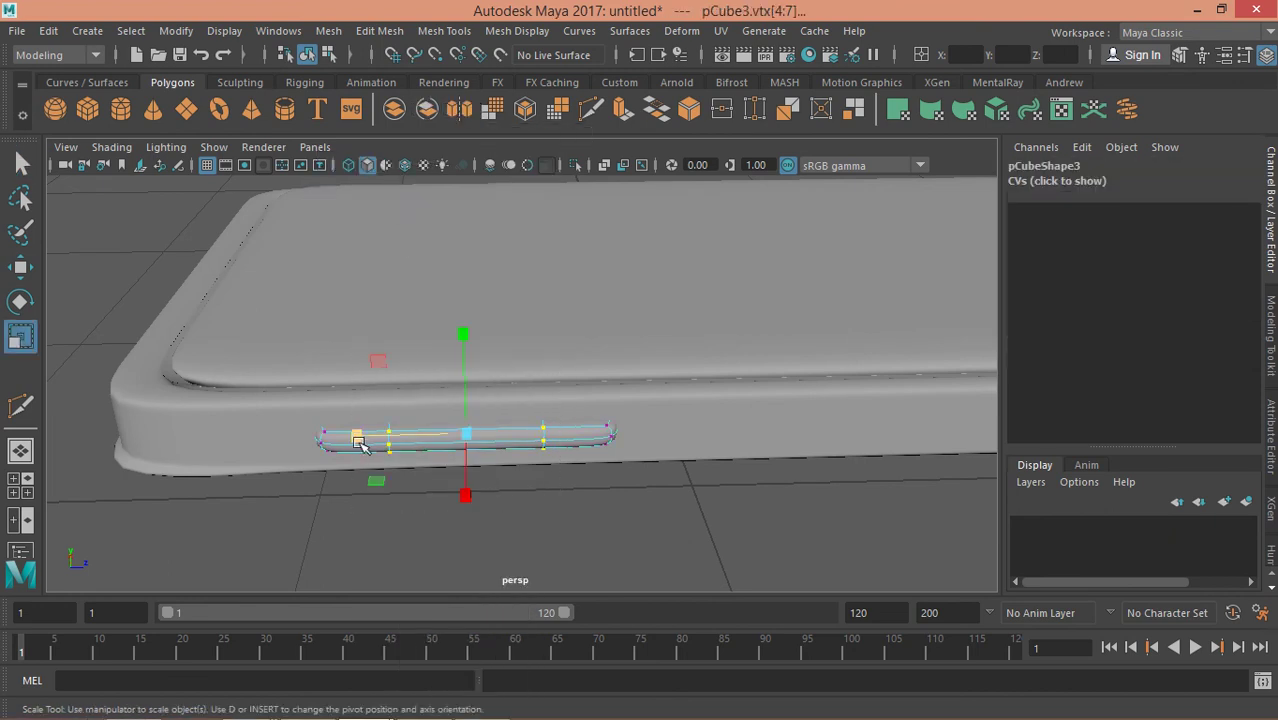
pyautogui.moveTo(352, 436); pyautogui.dragTo(306, 440)
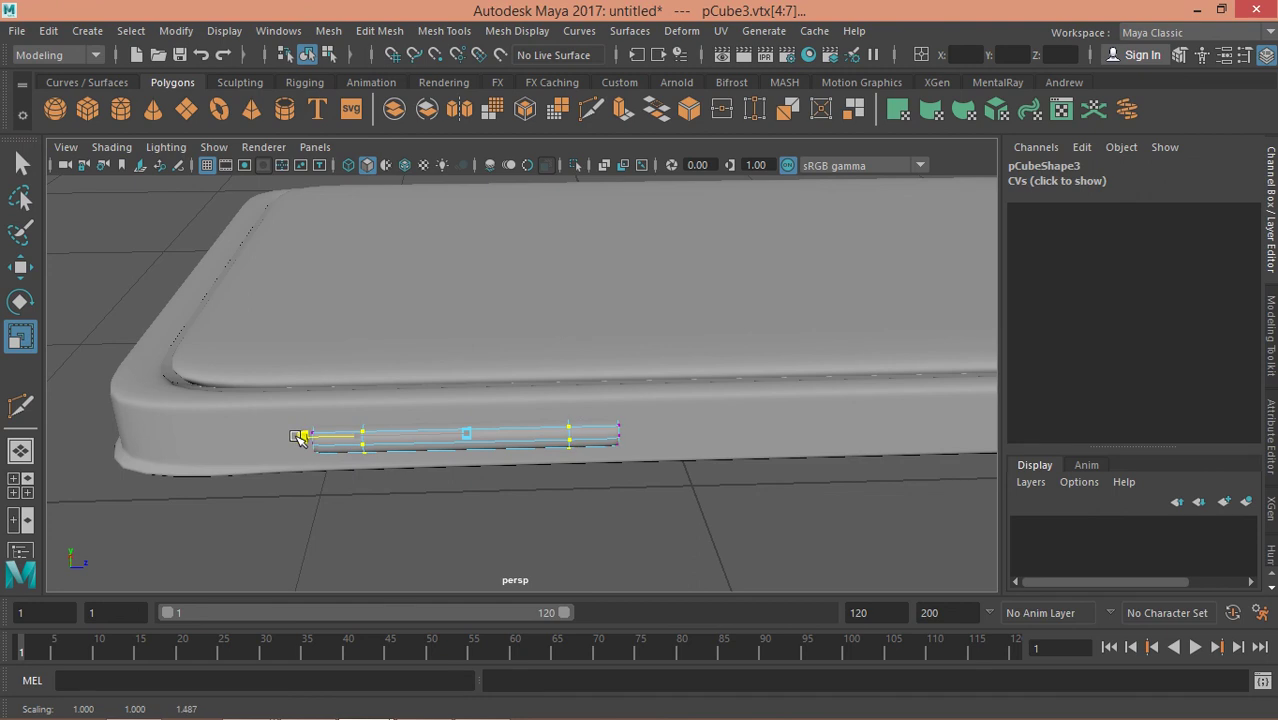
pyautogui.press('q')
pyautogui.moveTo(414, 180); pyautogui.dragTo(434, 284, button='right')
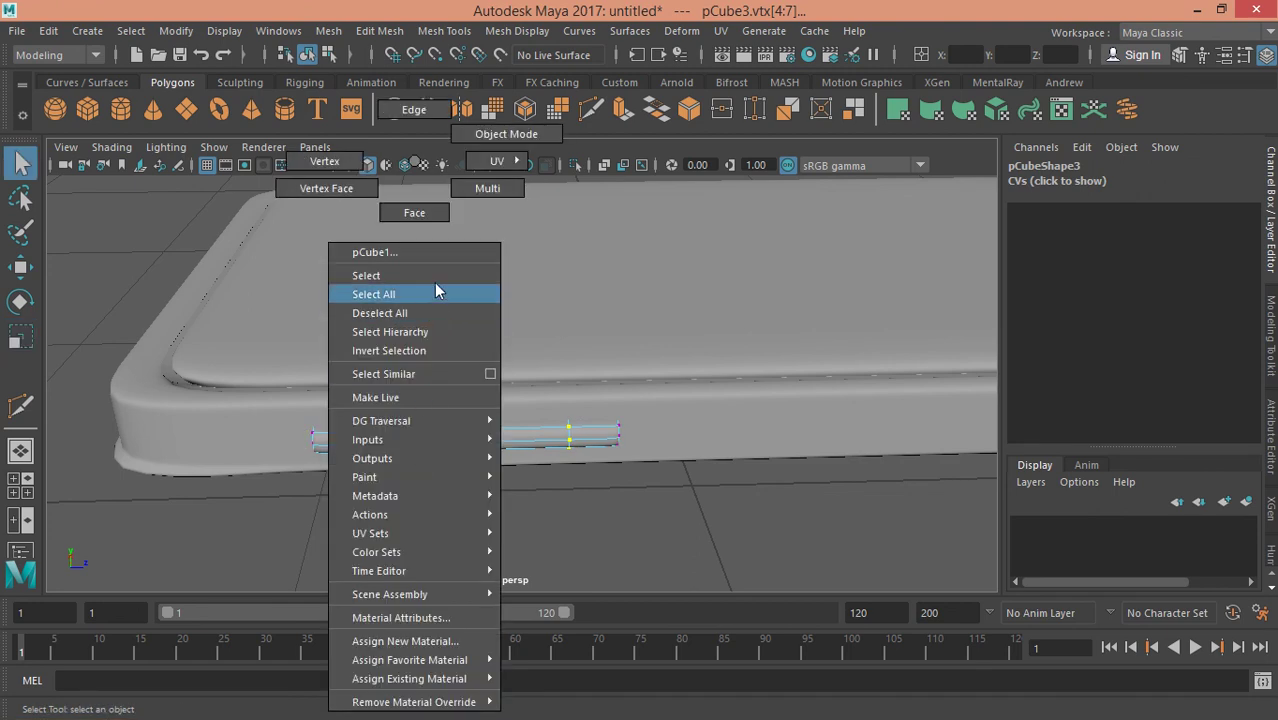
pyautogui.click(477, 536)
# - Nudge the copied button pCube3 inward against the edge to Translate X -0.64
pyautogui.keyDown('alt'); pyautogui.moveTo(676, 449); pyautogui.dragTo(382, 471); pyautogui.keyUp('alt')
pyautogui.moveTo(724, 388)
pyautogui.keyDown('alt'); pyautogui.mouseDown()
pyautogui.moveTo(396, 420)
pyautogui.moveTo(485, 366)
pyautogui.mouseUp(); pyautogui.keyUp('alt')
pyautogui.keyDown('alt'); pyautogui.moveTo(485, 366); pyautogui.dragTo(365, 403, button='right'); pyautogui.keyUp('alt')
pyautogui.moveTo(365, 403)
pyautogui.keyDown('alt'); pyautogui.mouseDown()
pyautogui.moveTo(325, 403)
pyautogui.moveTo(453, 432)
pyautogui.moveTo(412, 432)
pyautogui.moveTo(556, 370)
pyautogui.mouseUp(); pyautogui.keyUp('alt')
pyautogui.keyDown('alt'); pyautogui.moveTo(556, 370); pyautogui.dragTo(590, 422, button='right'); pyautogui.keyUp('alt')
pyautogui.keyDown('alt'); pyautogui.moveTo(590, 422); pyautogui.dragTo(434, 457, button='middle'); pyautogui.keyUp('alt')
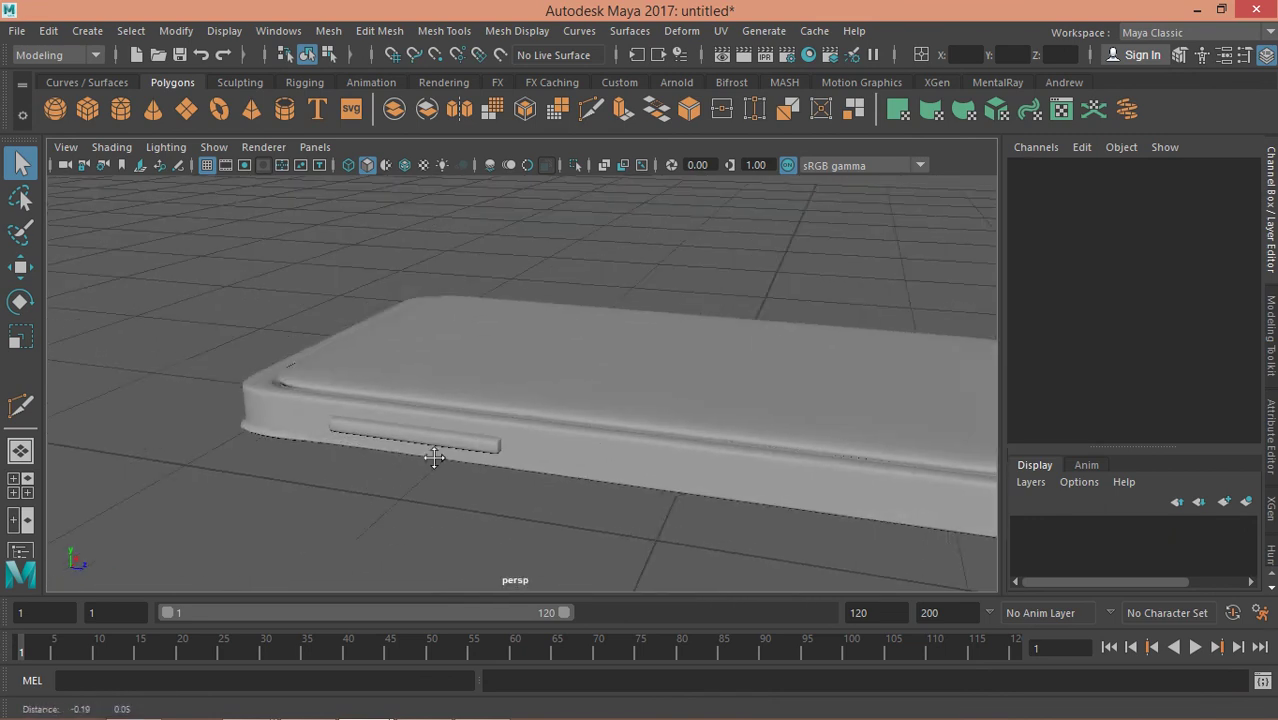
pyautogui.keyDown('alt'); pyautogui.moveTo(434, 457); pyautogui.dragTo(458, 474, button='right'); pyautogui.keyUp('alt')
pyautogui.click(440, 458)
pyautogui.keyDown('alt'); pyautogui.moveTo(440, 458); pyautogui.dragTo(342, 485); pyautogui.keyUp('alt')
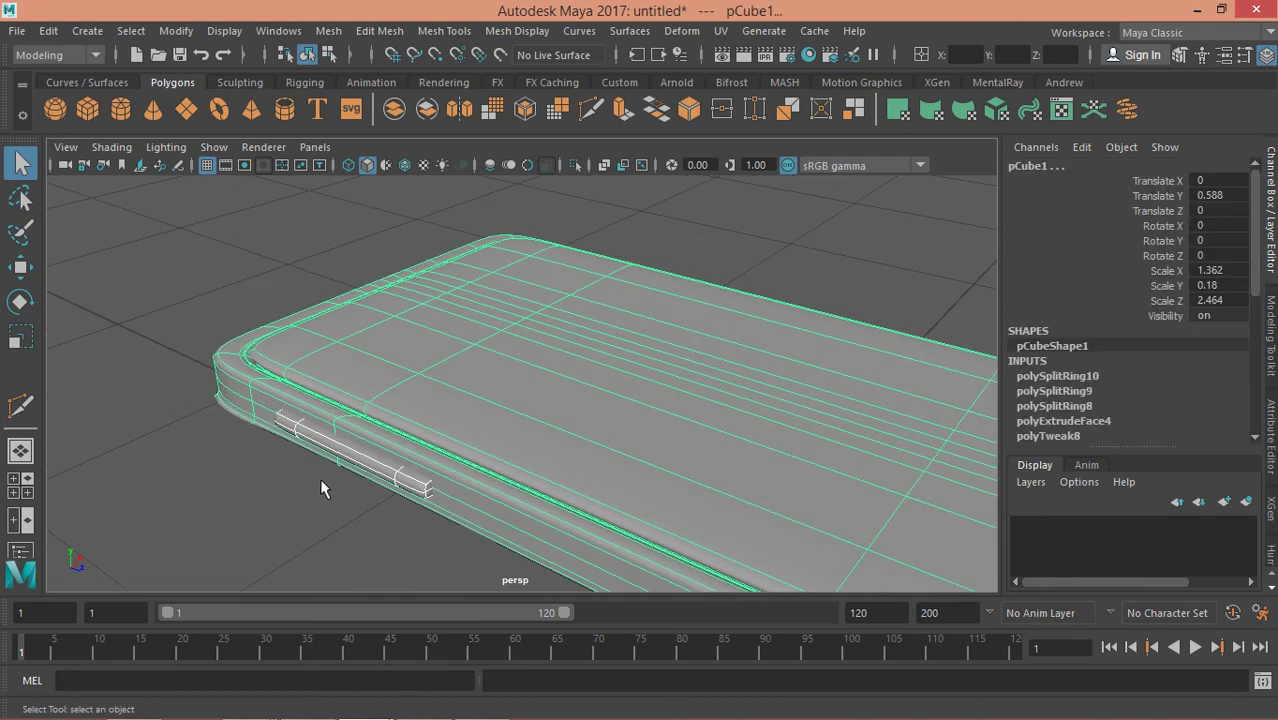
pyautogui.moveTo(403, 377); pyautogui.dragTo(396, 278, button='right')
pyautogui.keyDown('alt'); pyautogui.moveTo(396, 278); pyautogui.dragTo(303, 399); pyautogui.keyUp('alt')
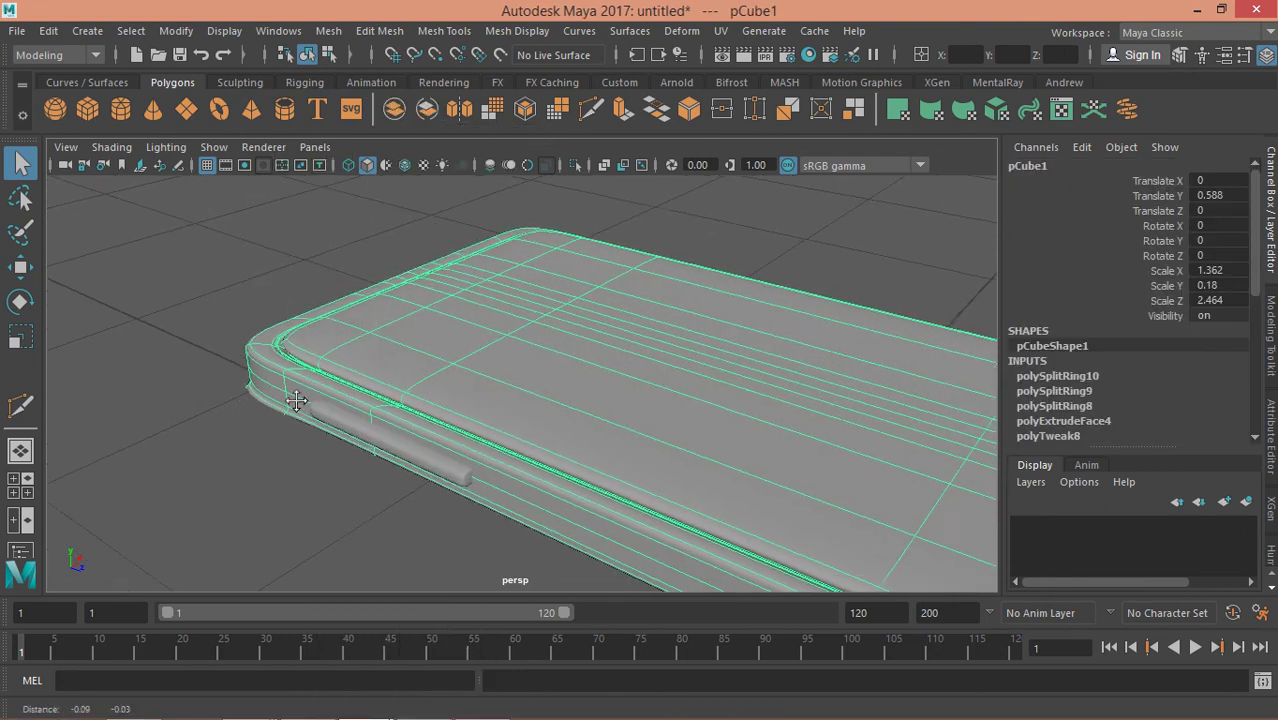
pyautogui.click(357, 438)
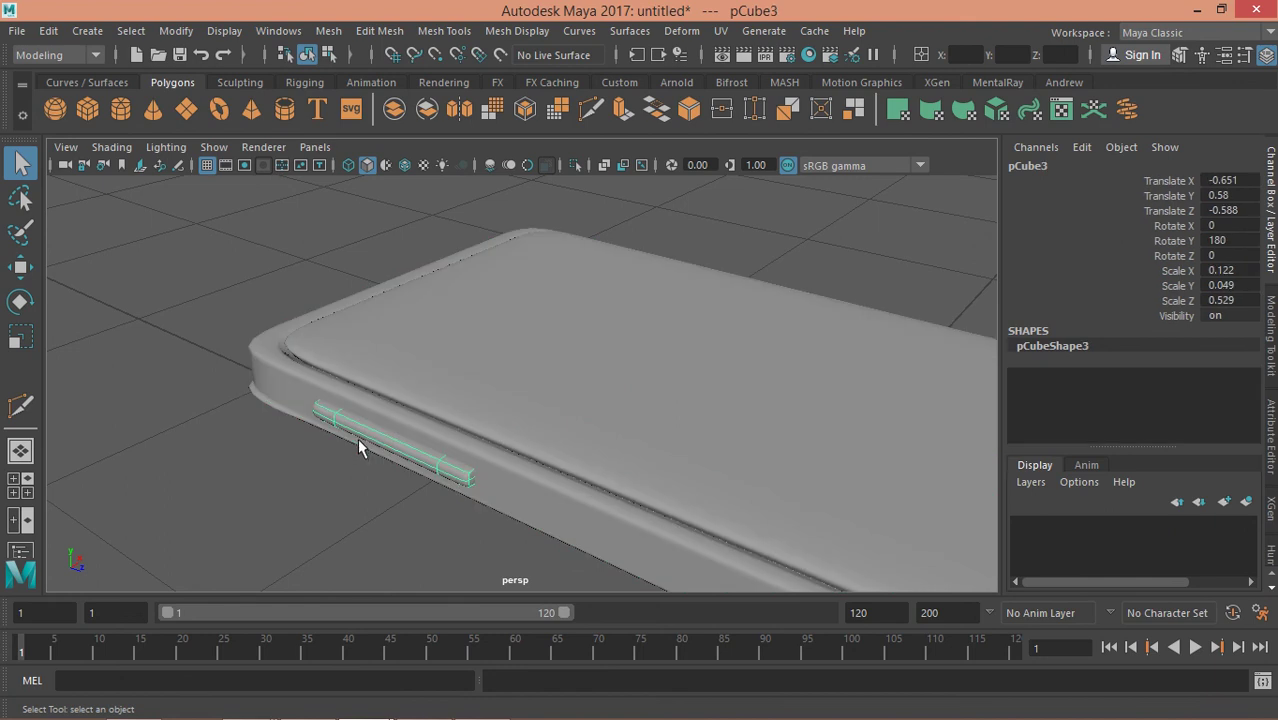
pyautogui.moveTo(357, 452)
pyautogui.keyDown('alt'); pyautogui.mouseDown()
pyautogui.moveTo(308, 457)
pyautogui.moveTo(360, 464)
pyautogui.mouseUp(); pyautogui.keyUp('alt')
pyautogui.press('w')
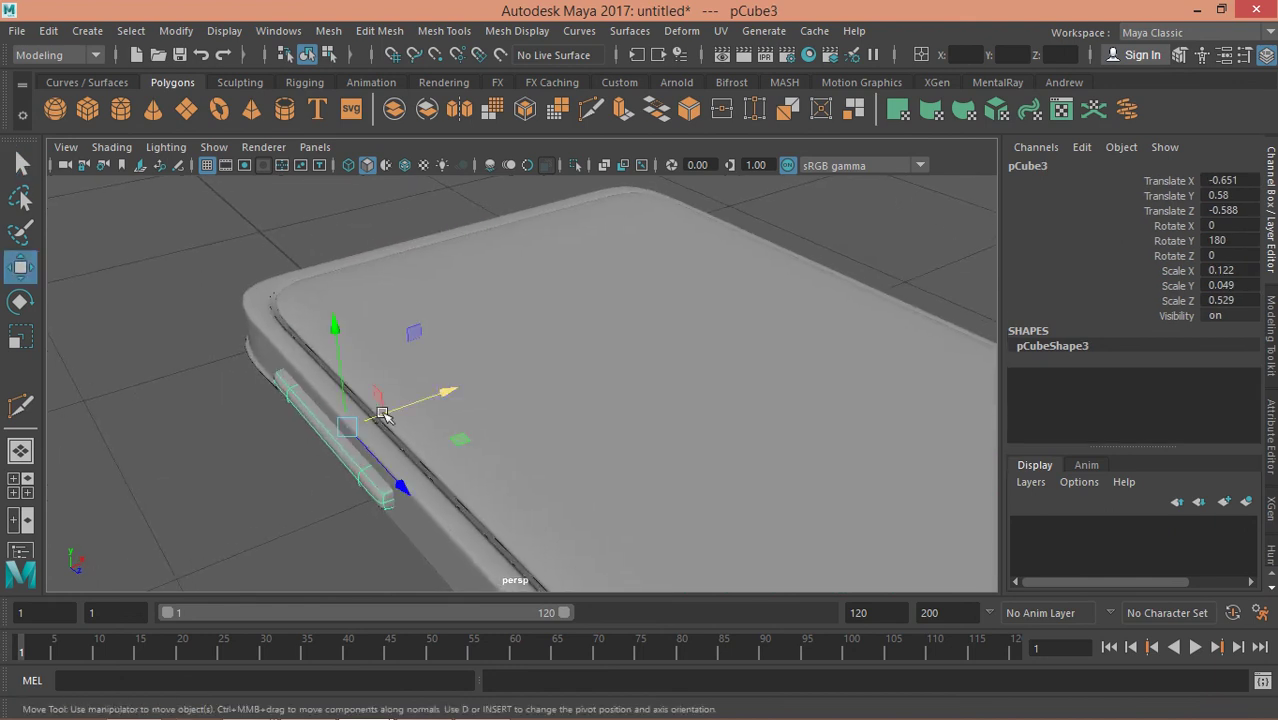
pyautogui.moveTo(386, 413); pyautogui.dragTo(396, 414)
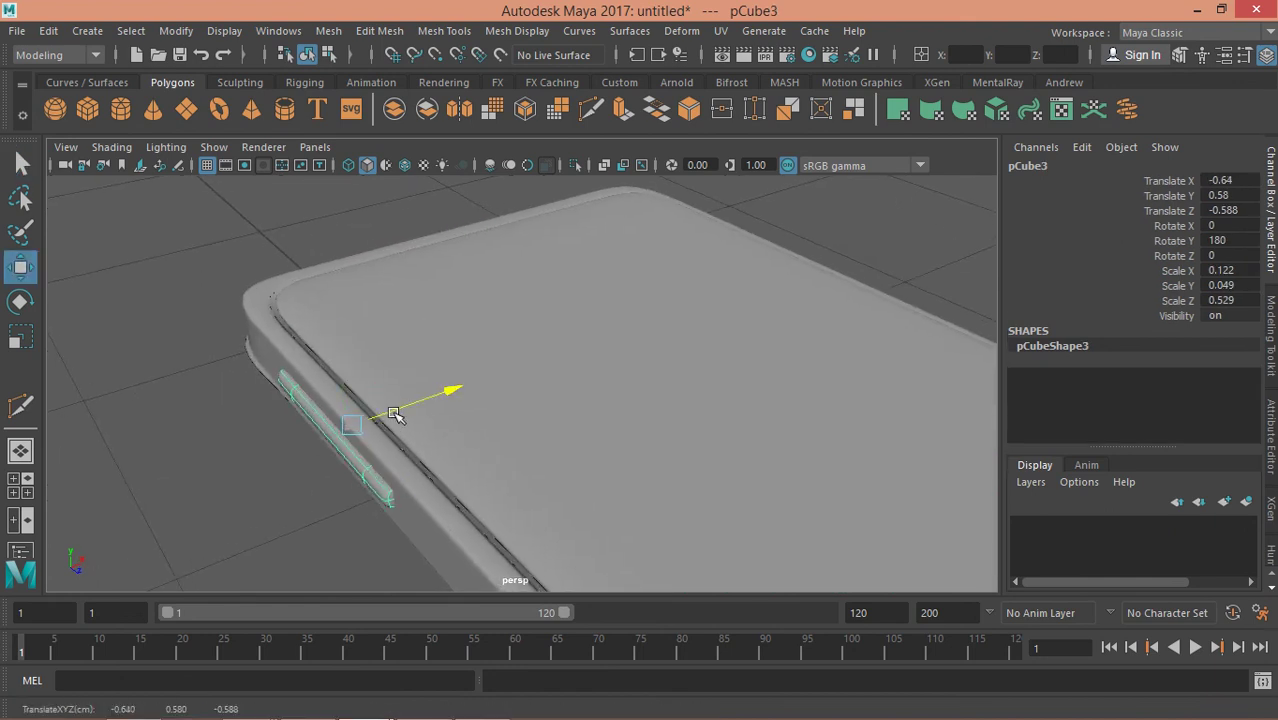
pyautogui.press('q')
# - Move the original button pCube2 inward to Translate X 0.635
pyautogui.moveTo(667, 322)
pyautogui.keyDown('alt'); pyautogui.mouseDown()
pyautogui.moveTo(485, 360)
pyautogui.moveTo(548, 348)
pyautogui.moveTo(729, 430)
pyautogui.mouseUp(); pyautogui.keyUp('alt')
pyautogui.click(686, 400)
pyautogui.press('w')
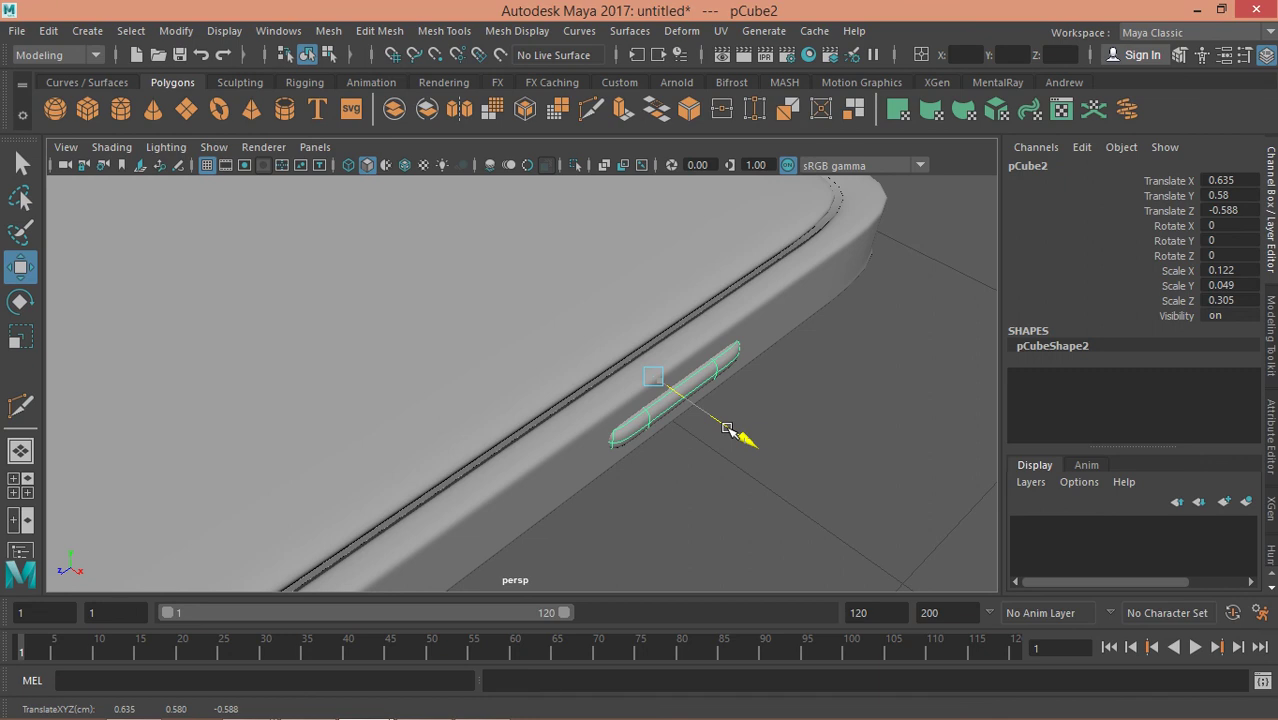
pyautogui.press('q')
pyautogui.click(742, 420)
pyautogui.keyDown('alt'); pyautogui.moveTo(760, 400); pyautogui.dragTo(476, 408, button='right'); pyautogui.keyUp('alt')
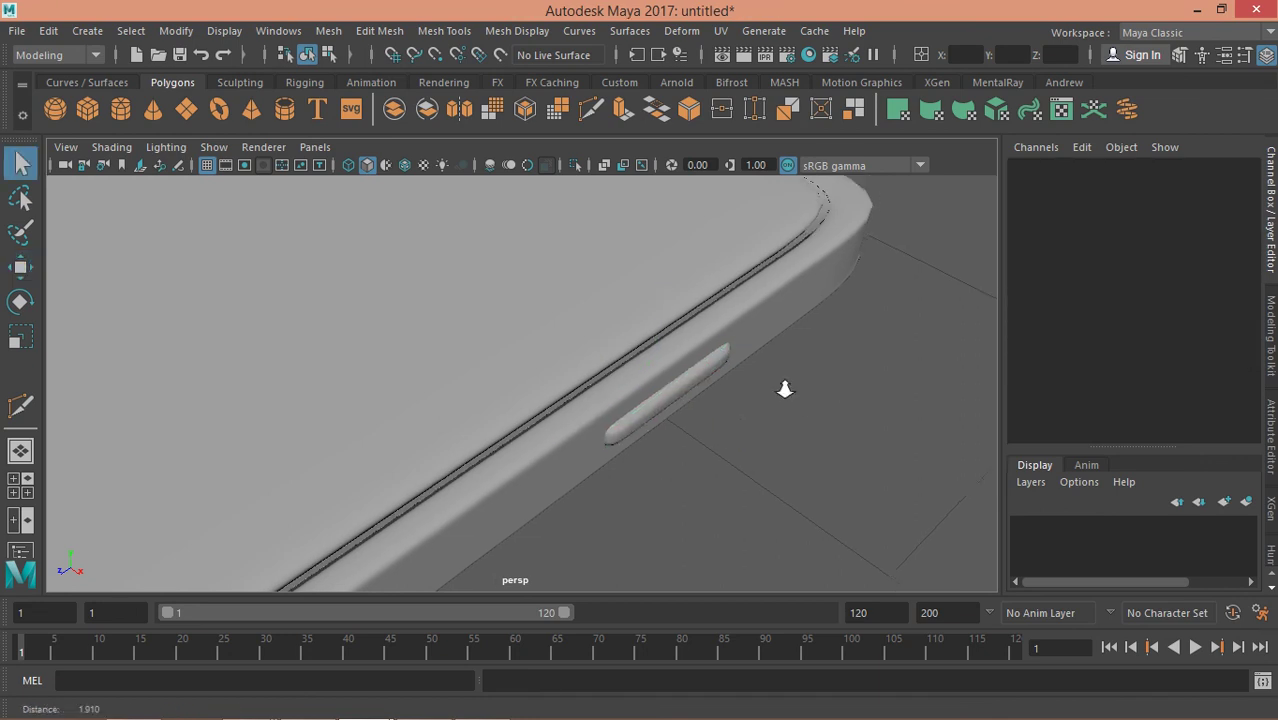
pyautogui.keyDown('alt'); pyautogui.moveTo(476, 408); pyautogui.dragTo(449, 410); pyautogui.keyUp('alt')
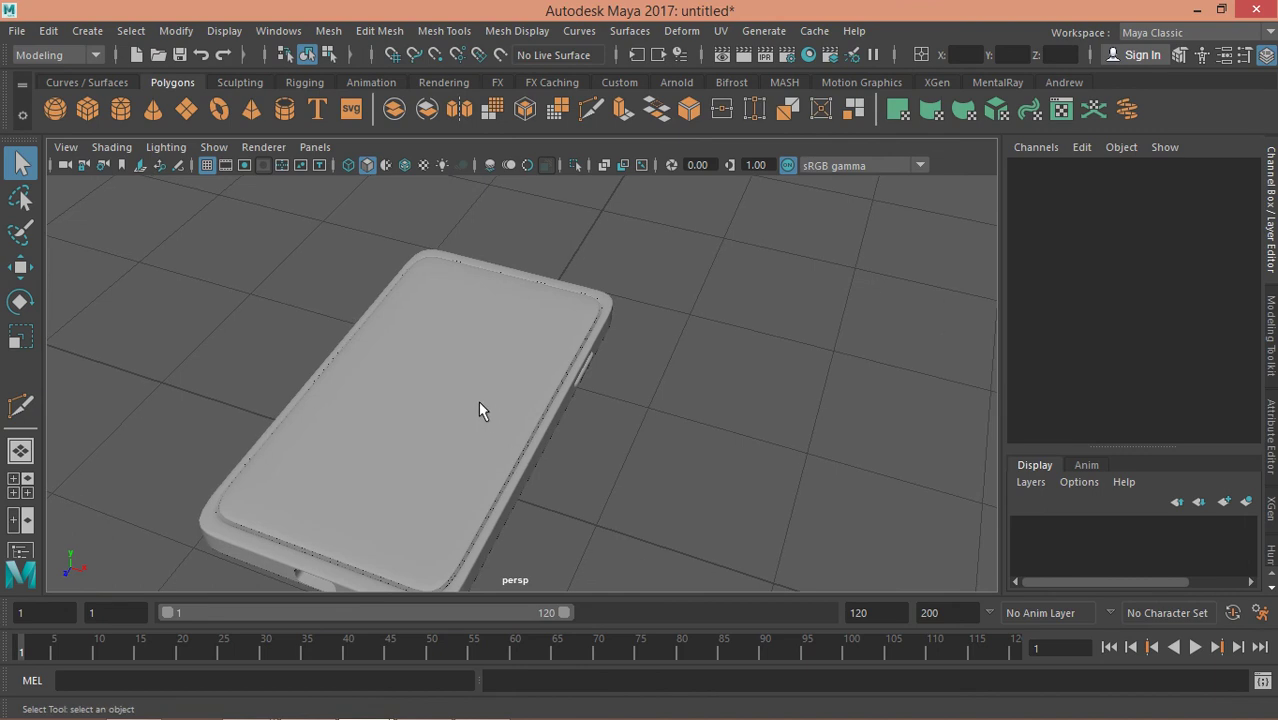
pyautogui.keyDown('alt'); pyautogui.moveTo(470, 382); pyautogui.dragTo(485, 423, button='middle'); pyautogui.keyUp('alt')
pyautogui.scroll(2, 485, 423)
pyautogui.keyDown('alt'); pyautogui.moveTo(613, 435); pyautogui.dragTo(633, 491); pyautogui.keyUp('alt')
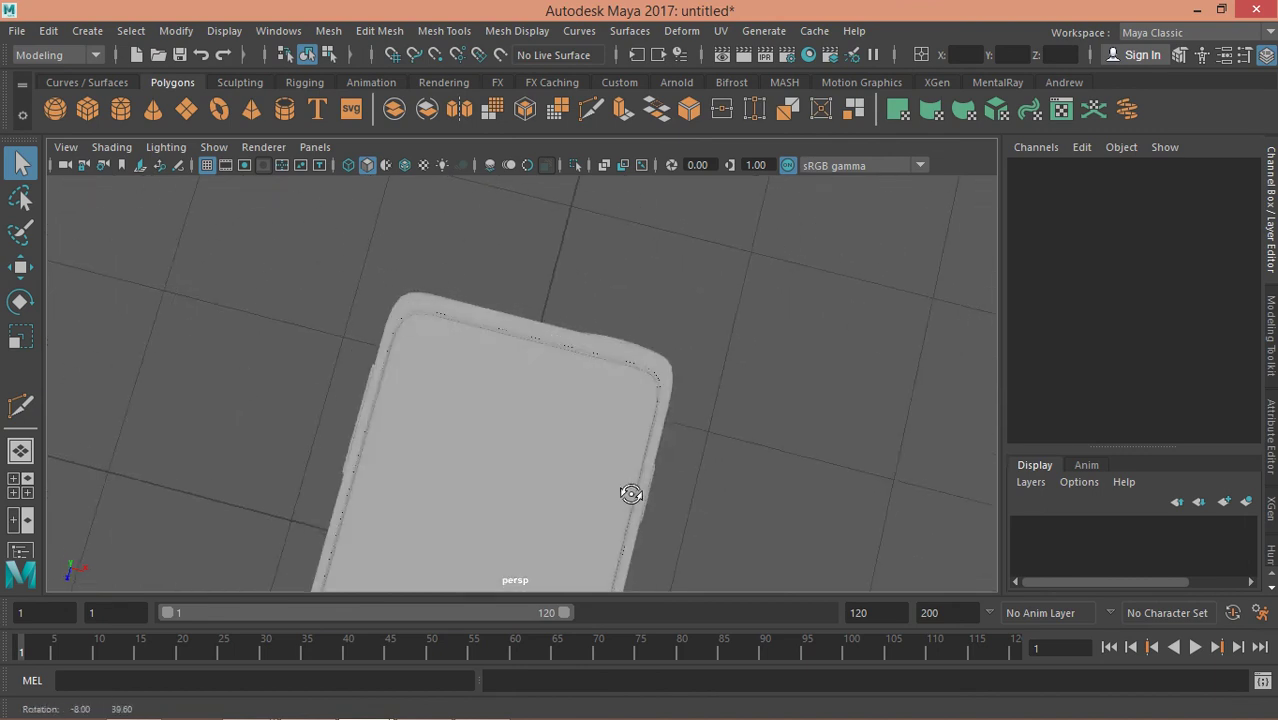
pyautogui.click(569, 345)
pyautogui.keyDown('alt'); pyautogui.moveTo(569, 345); pyautogui.dragTo(679, 349, button='right'); pyautogui.keyUp('alt')
pyautogui.keyDown('alt'); pyautogui.moveTo(625, 334); pyautogui.dragTo(604, 399, button='middle'); pyautogui.keyUp('alt')
pyautogui.moveTo(604, 399)
pyautogui.keyDown('alt'); pyautogui.mouseDown(button='right')
pyautogui.moveTo(704, 370)
pyautogui.moveTo(408, 379)
pyautogui.mouseUp(button='right'); pyautogui.keyUp('alt')
pyautogui.click(551, 351)
pyautogui.keyDown('alt'); pyautogui.moveTo(551, 351); pyautogui.dragTo(420, 343, button='middle'); pyautogui.keyUp('alt')
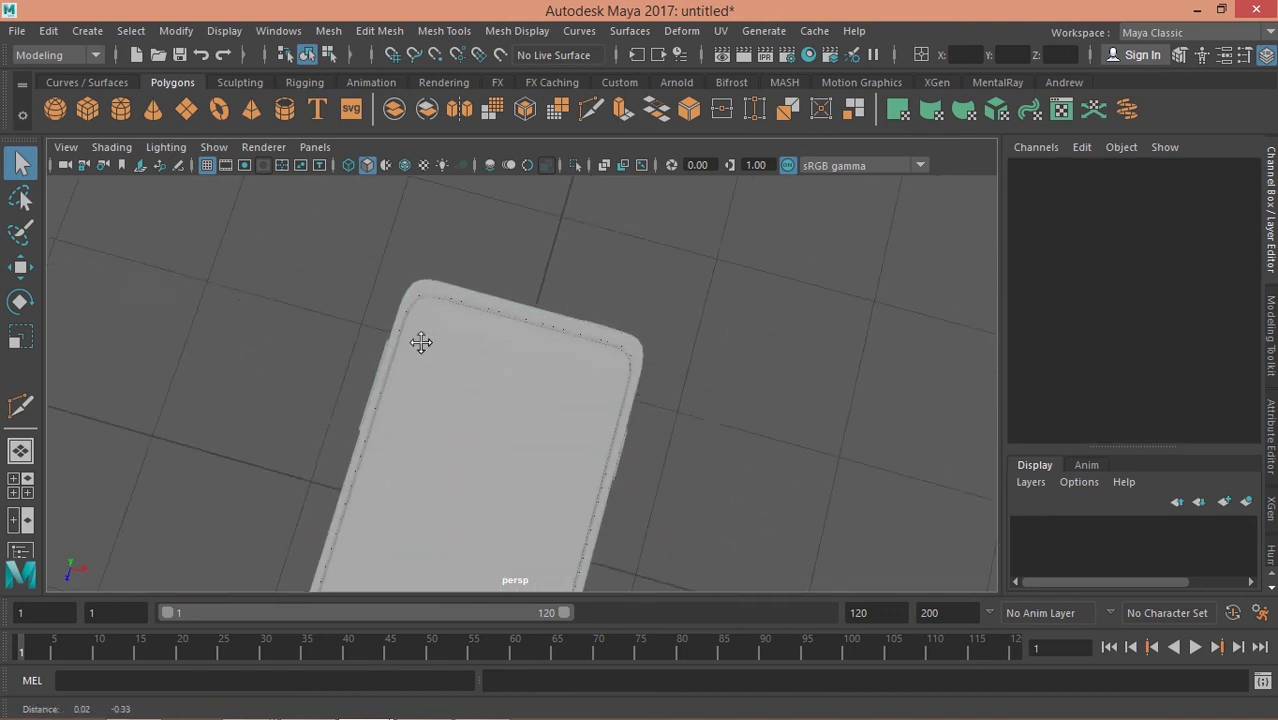
pyautogui.scroll(-3, 440, 340)
pyautogui.moveTo(462, 337)
pyautogui.keyDown('alt'); pyautogui.mouseDown()
pyautogui.moveTo(474, 382)
pyautogui.moveTo(445, 305)
pyautogui.moveTo(650, 337)
pyautogui.moveTo(685, 349)
pyautogui.moveTo(665, 349)
pyautogui.moveTo(702, 386)
pyautogui.moveTo(619, 377)
pyautogui.mouseUp(); pyautogui.keyUp('alt')
pyautogui.keyDown('alt'); pyautogui.moveTo(619, 378); pyautogui.dragTo(622, 362, button='right'); pyautogui.keyUp('alt')
pyautogui.keyDown('alt'); pyautogui.moveTo(622, 362); pyautogui.dragTo(603, 376); pyautogui.keyUp('alt')
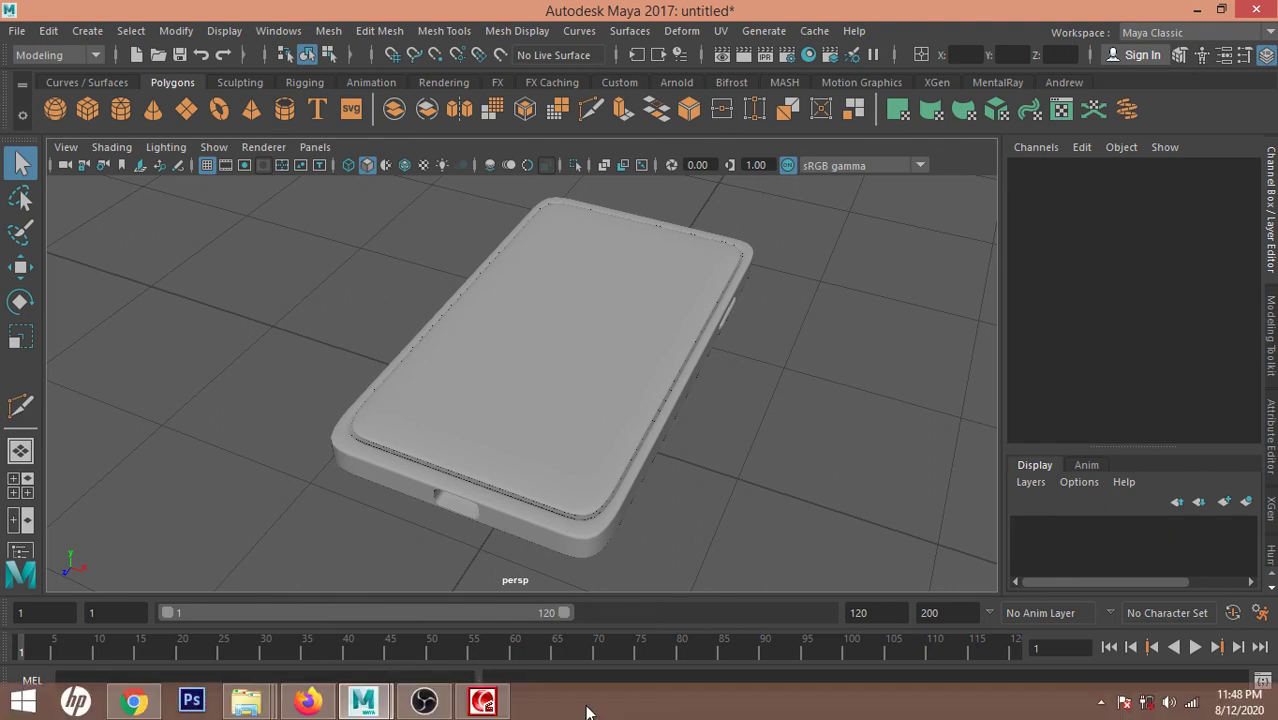
pyautogui.click(486, 700)
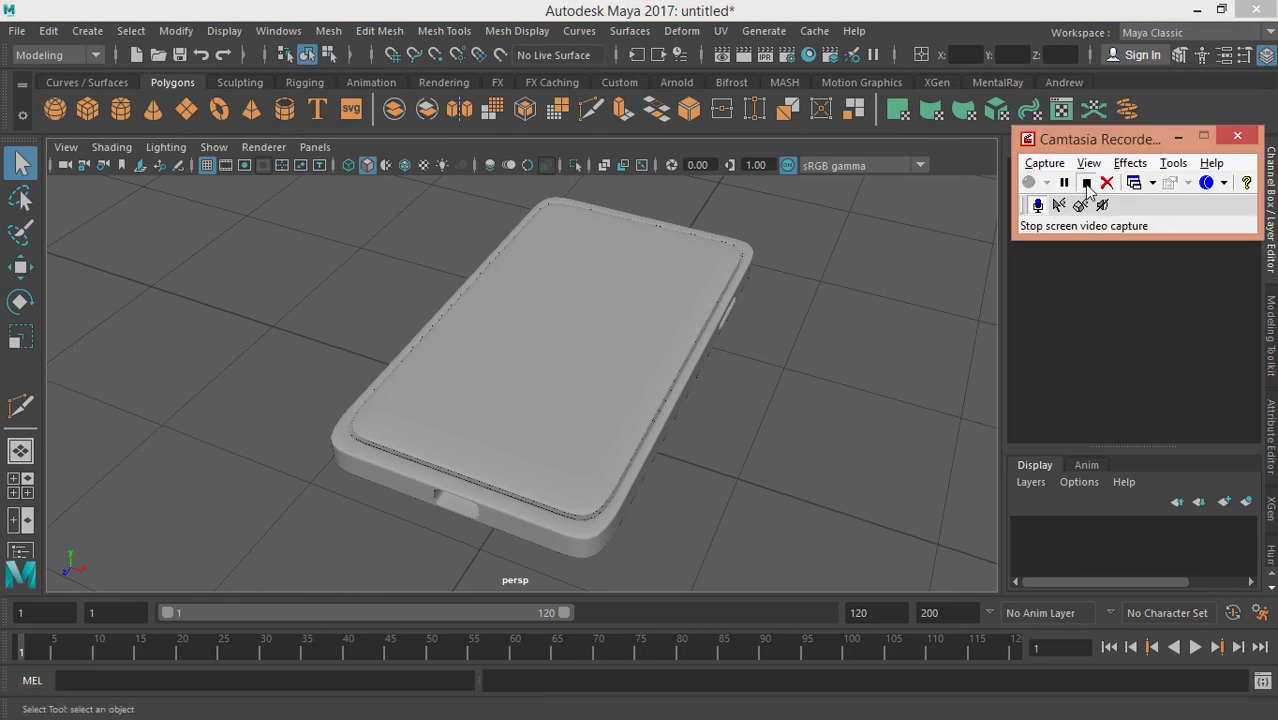